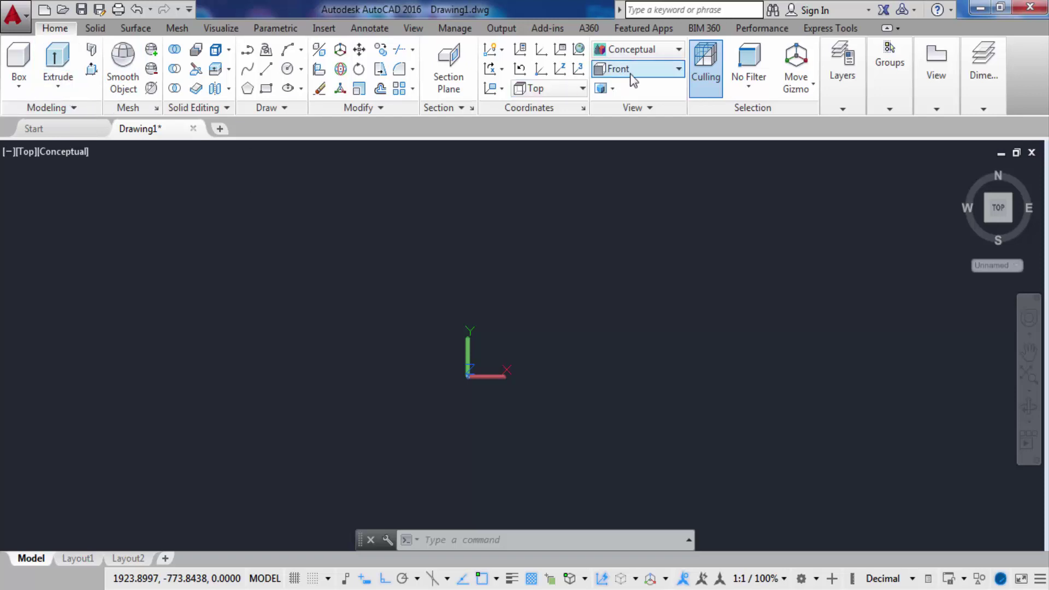
# Step: Set the viewport to the Top preset view in the blank drawing
pyautogui.click(654, 71)
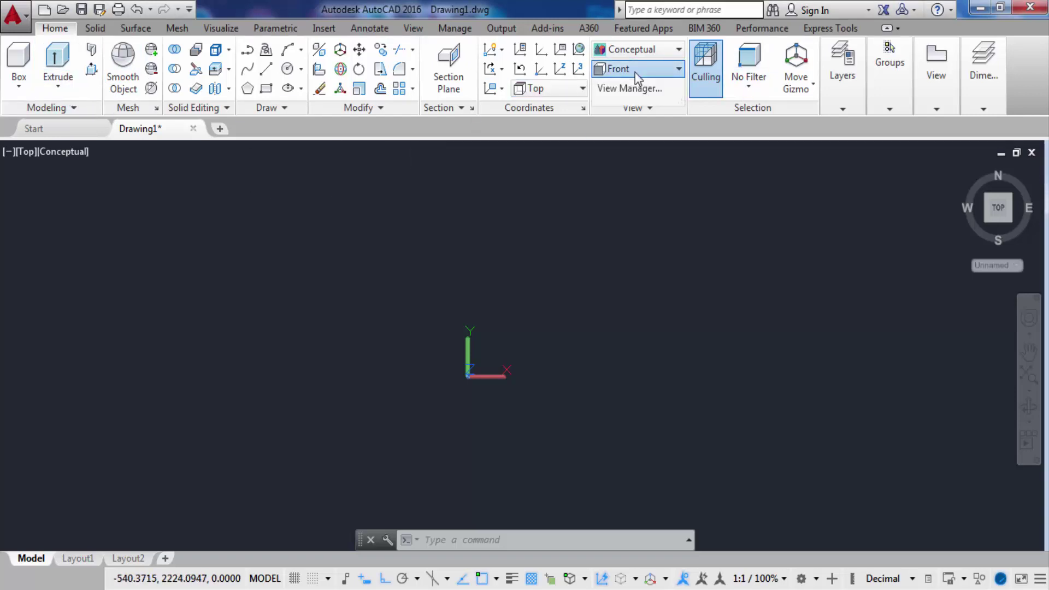
pyautogui.click(622, 85)
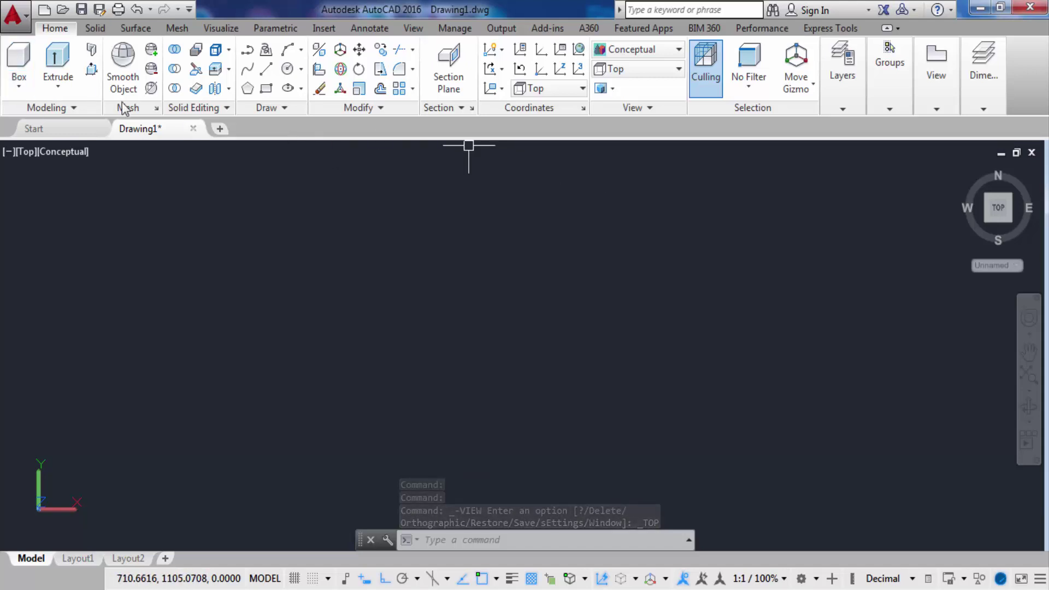
pyautogui.click(66, 76)
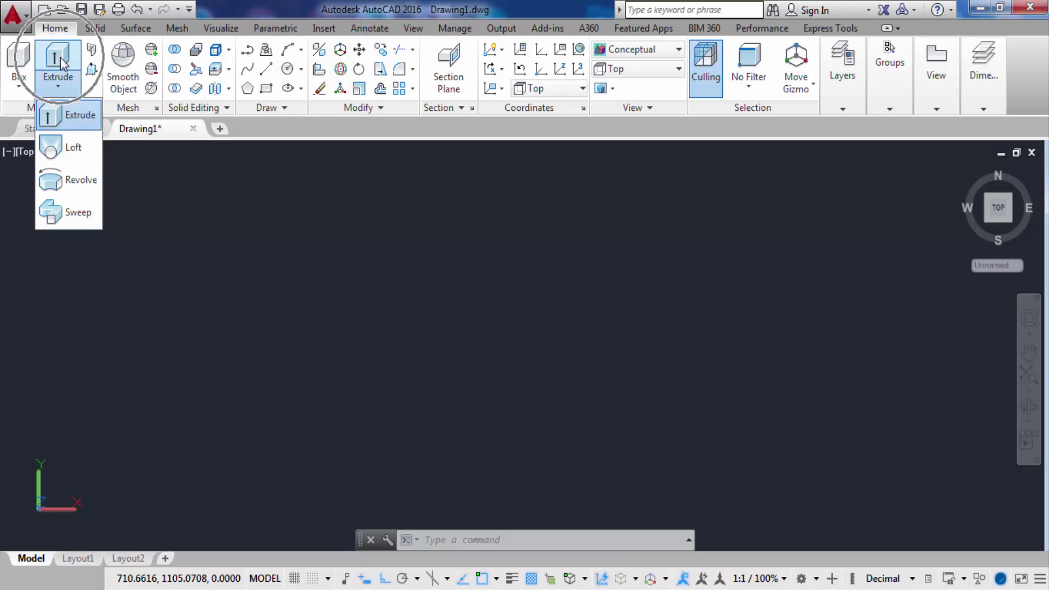
# Step: Start a polyline path with segments of 500 up, 1000 across and 500 down
pyautogui.click(246, 51)
pyautogui.click(433, 444)
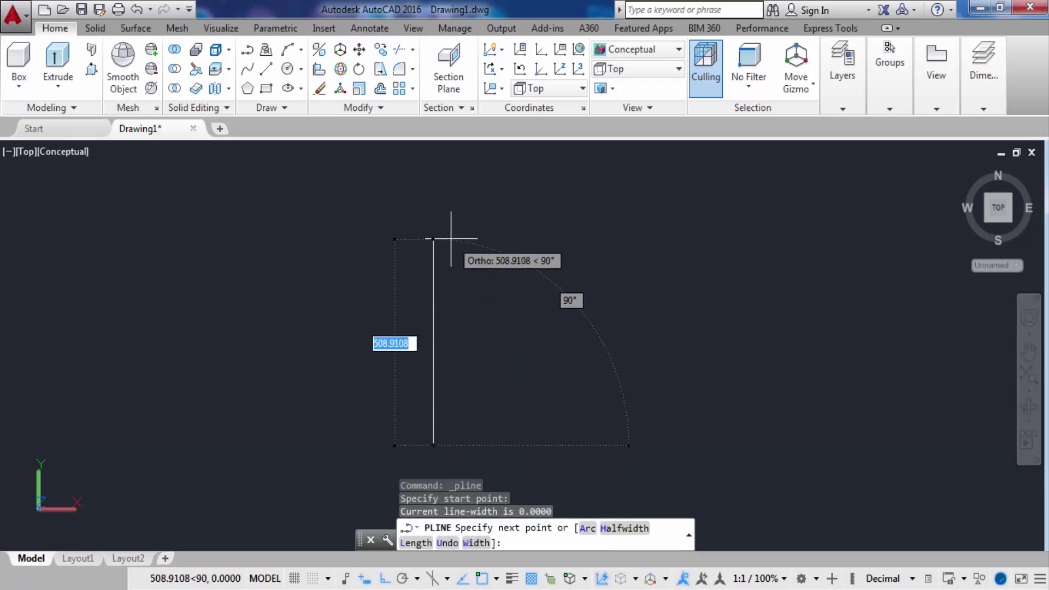
pyautogui.write('500')
pyautogui.press('Return')
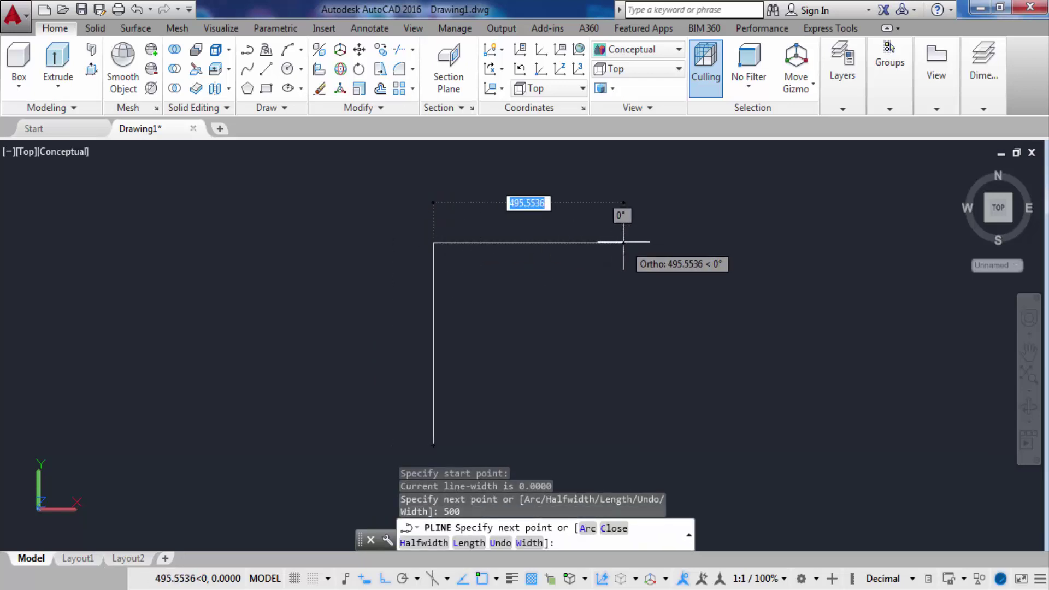
pyautogui.write('1000')
pyautogui.press('Return')
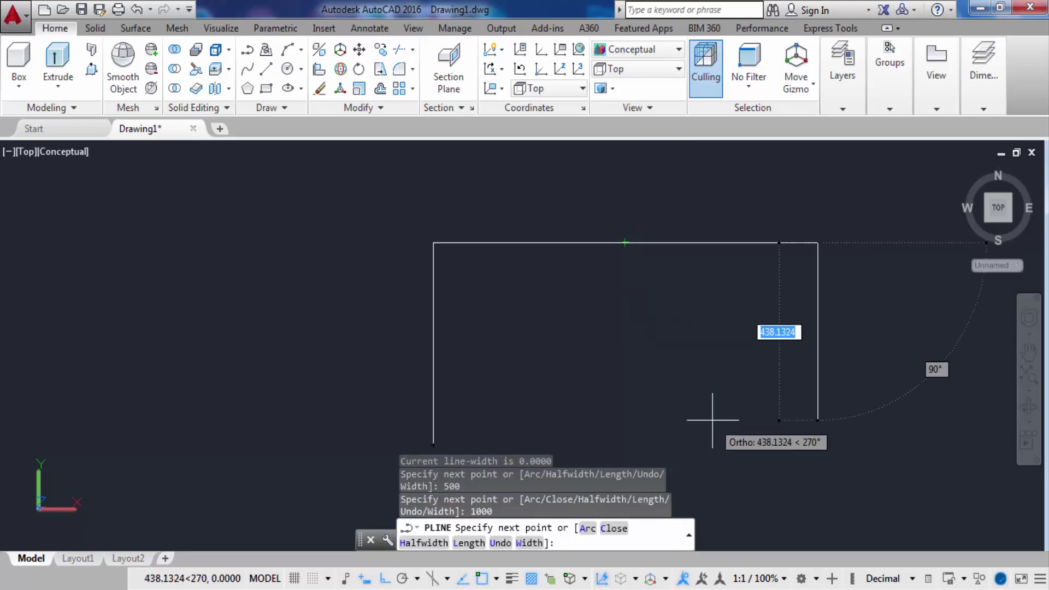
pyautogui.write('500')
pyautogui.press('Return')
# Step: Finish the path with a 250 segment back left and a 150 segment up
pyautogui.write('2')
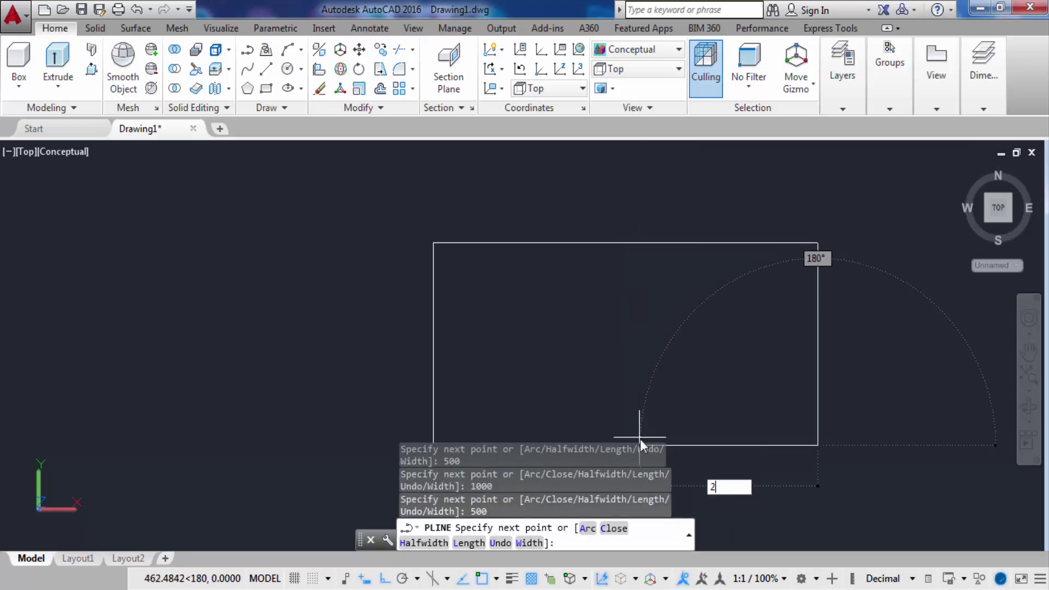
pyautogui.write('50')
pyautogui.press('Return')
pyautogui.write('150')
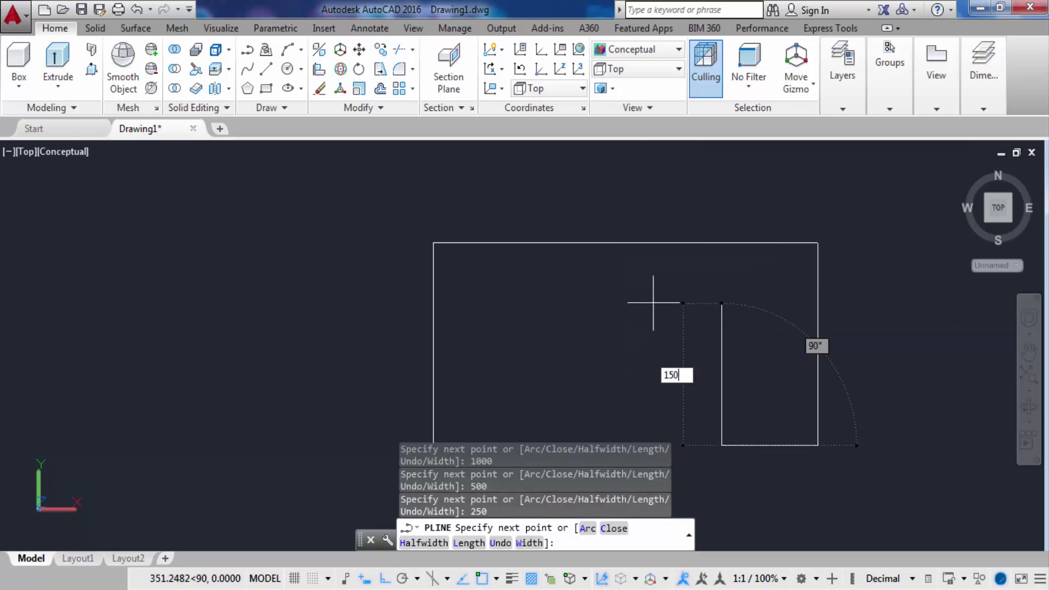
pyautogui.press('Return')
pyautogui.press('Escape')
pyautogui.moveTo(613, 393); pyautogui.dragTo(660, 329, button='middle')
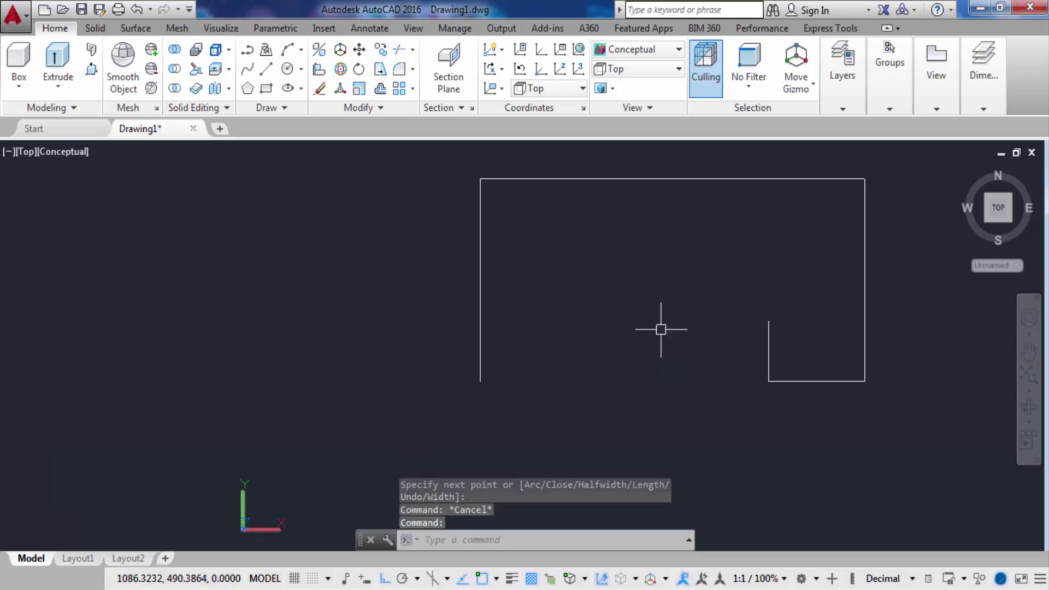
pyautogui.click(634, 69)
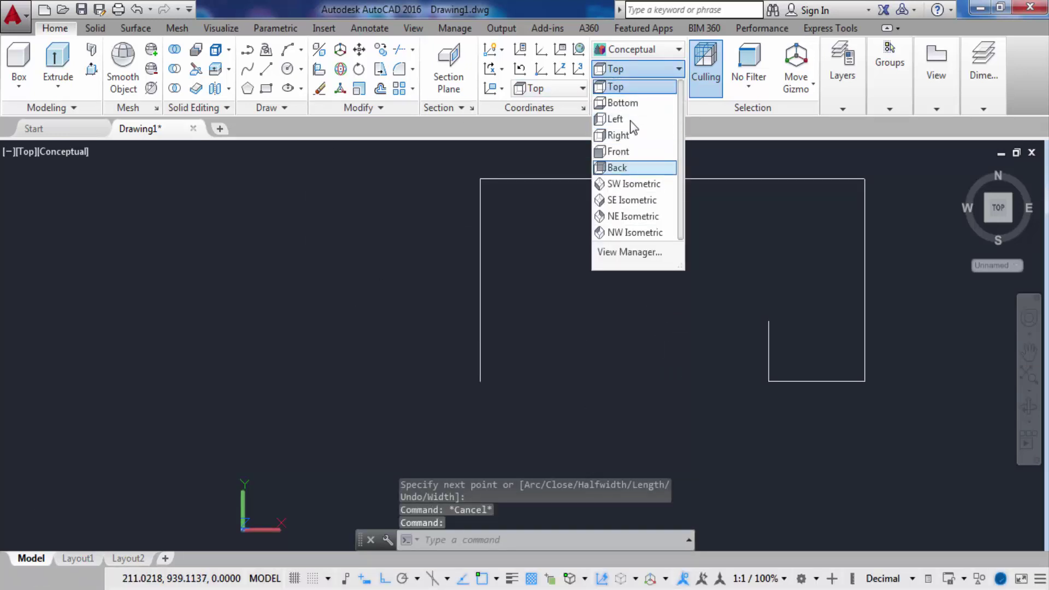
# Step: In the Front view, start a profile polyline at the path end with 25 and 10 edges
pyautogui.click(617, 152)
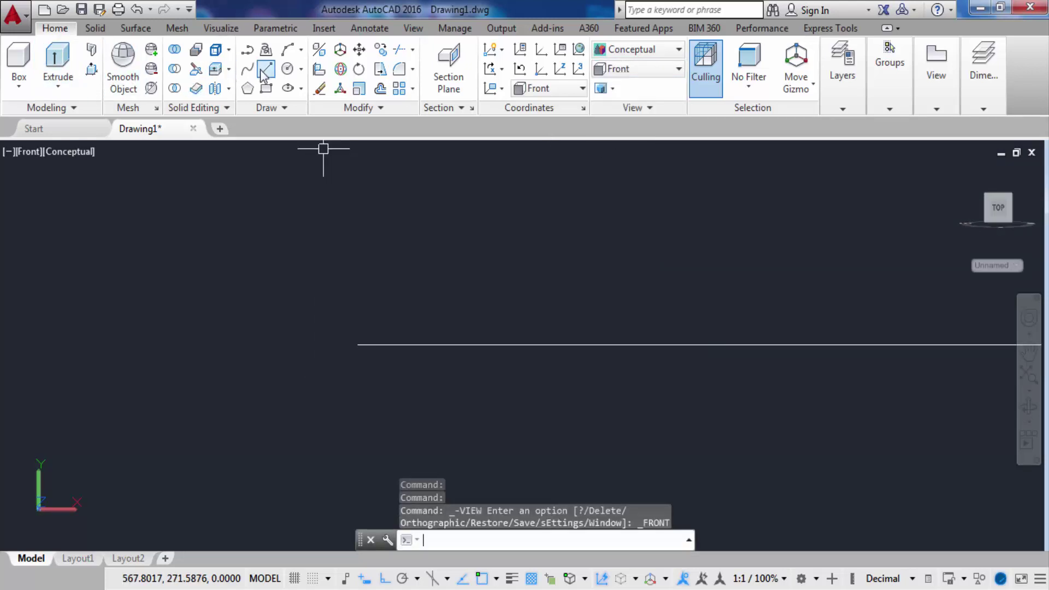
pyautogui.doubleClick(247, 49)
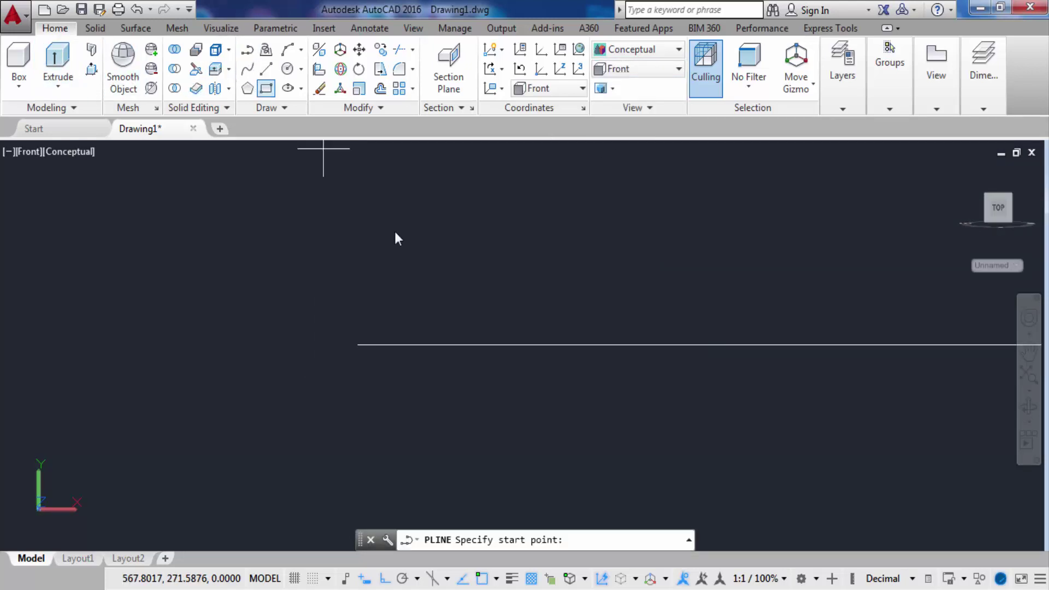
pyautogui.click(375, 345)
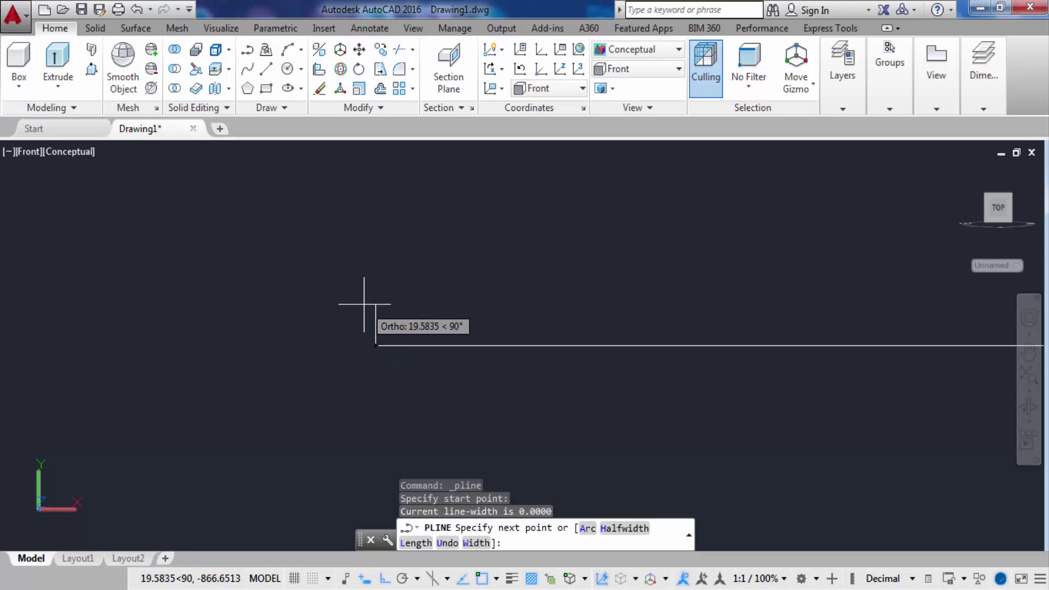
pyautogui.write('25')
pyautogui.press('Return')
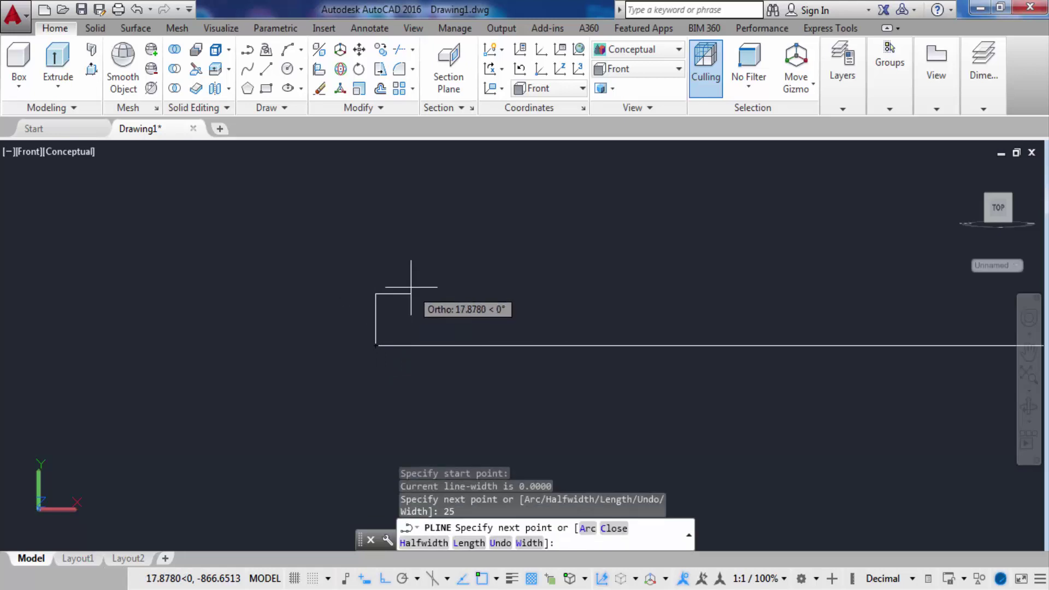
pyautogui.write('10')
pyautogui.press('Return')
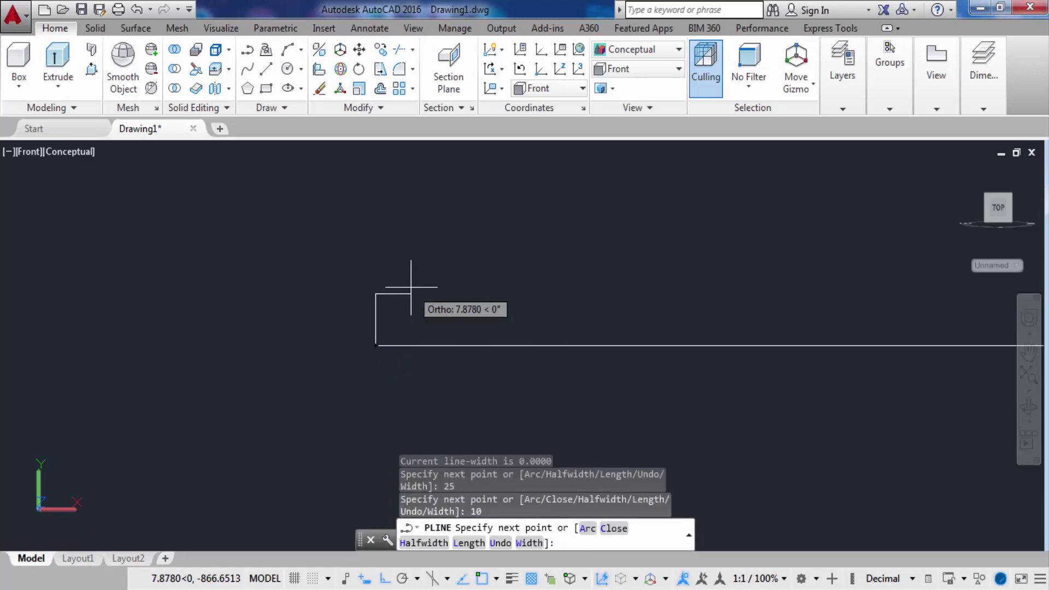
# Step: Complete the U-notch vertices, close the profile and orbit to see it in 3D
pyautogui.scroll(3, 393, 306)
pyautogui.click(422, 318)
pyautogui.click(422, 276)
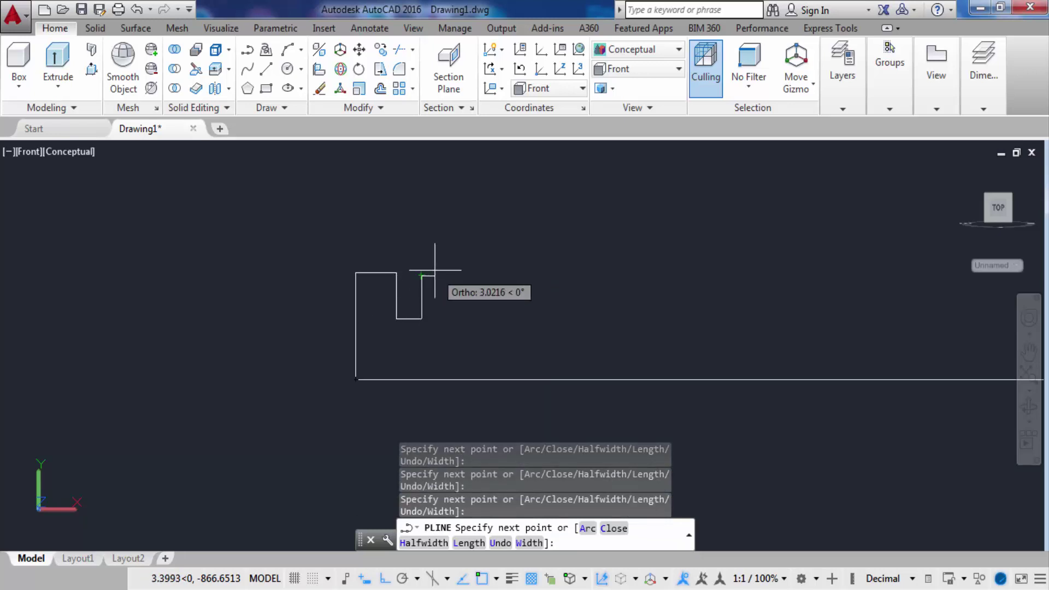
pyautogui.click(461, 276)
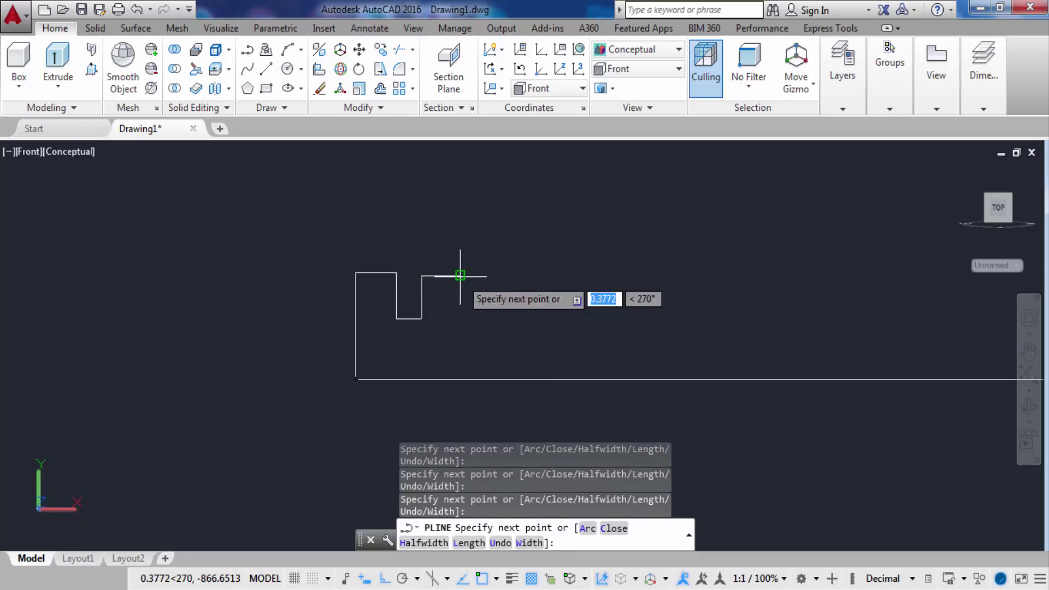
pyautogui.click(455, 362)
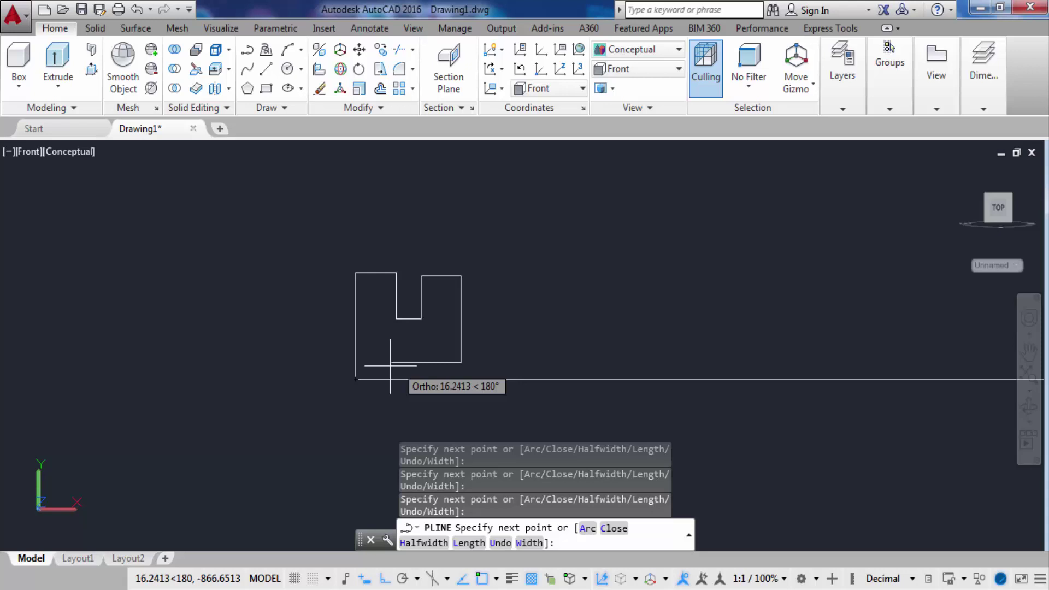
pyautogui.click(354, 379)
pyautogui.press('Escape')
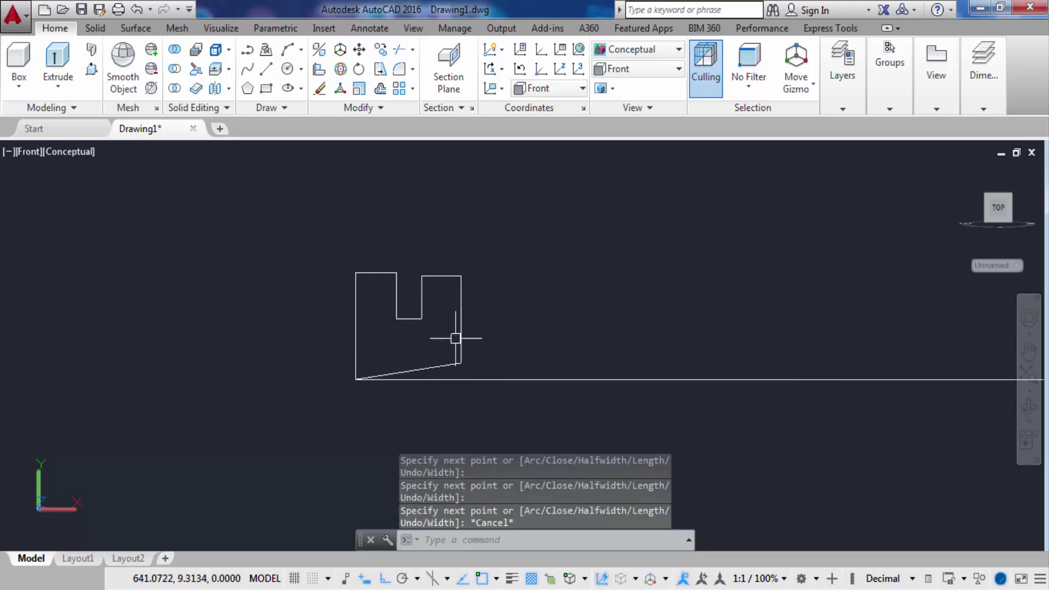
pyautogui.moveTo(494, 284)
pyautogui.keyDown('shift'); pyautogui.mouseDown(button='middle')
pyautogui.moveTo(558, 337)
pyautogui.moveTo(534, 290)
pyautogui.mouseUp(button='middle'); pyautogui.keyUp('shift')
pyautogui.scroll(-3, 595, 300)
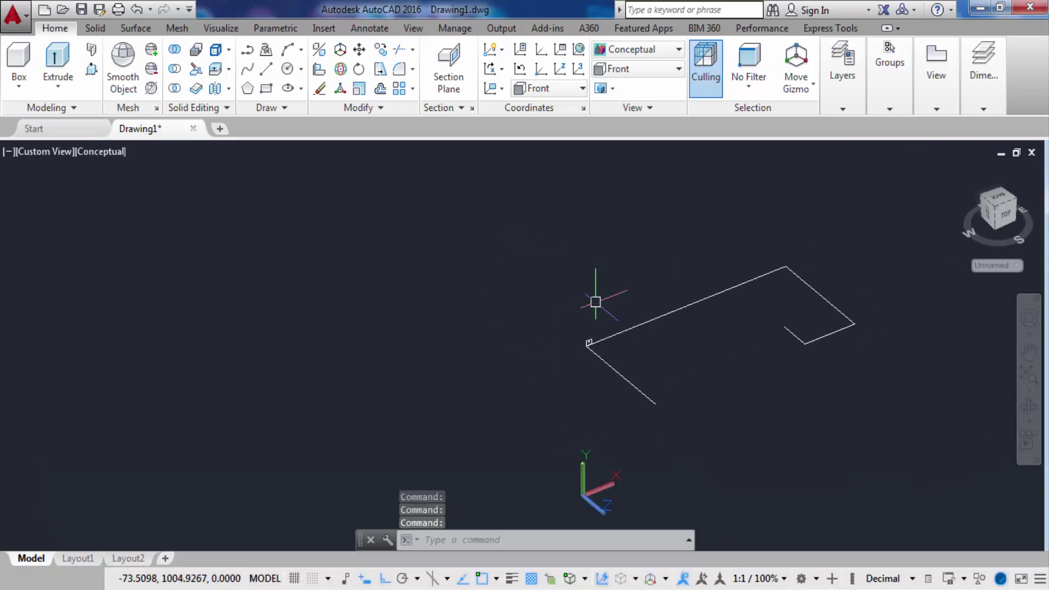
pyautogui.scroll(5, 625, 368)
# Step: Begin moving the notched profile from its corner, then cancel the move
pyautogui.moveTo(625, 368); pyautogui.dragTo(535, 261, button='middle')
pyautogui.write('m')
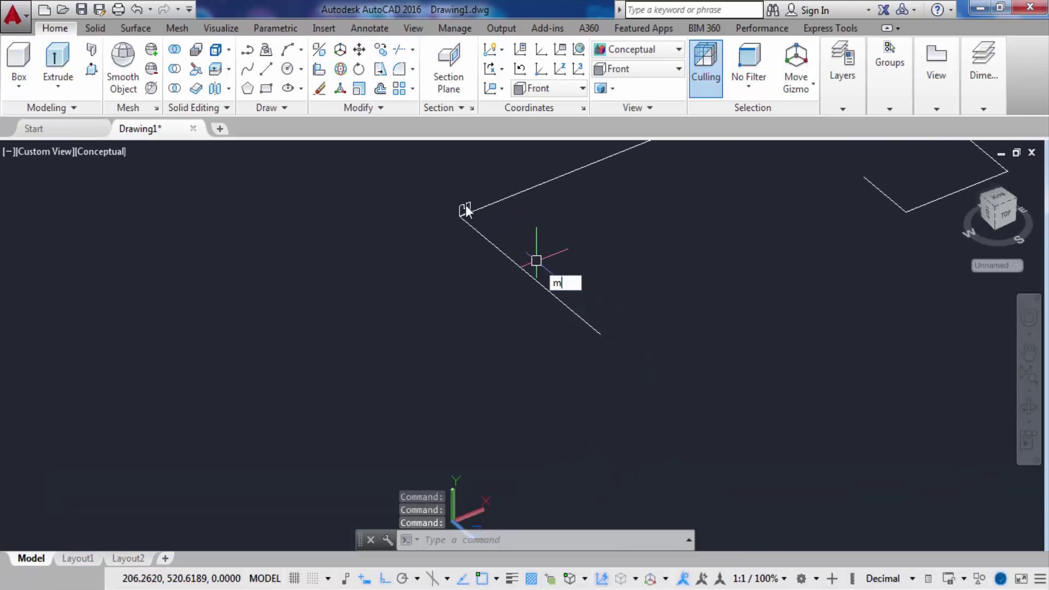
pyautogui.press('Return')
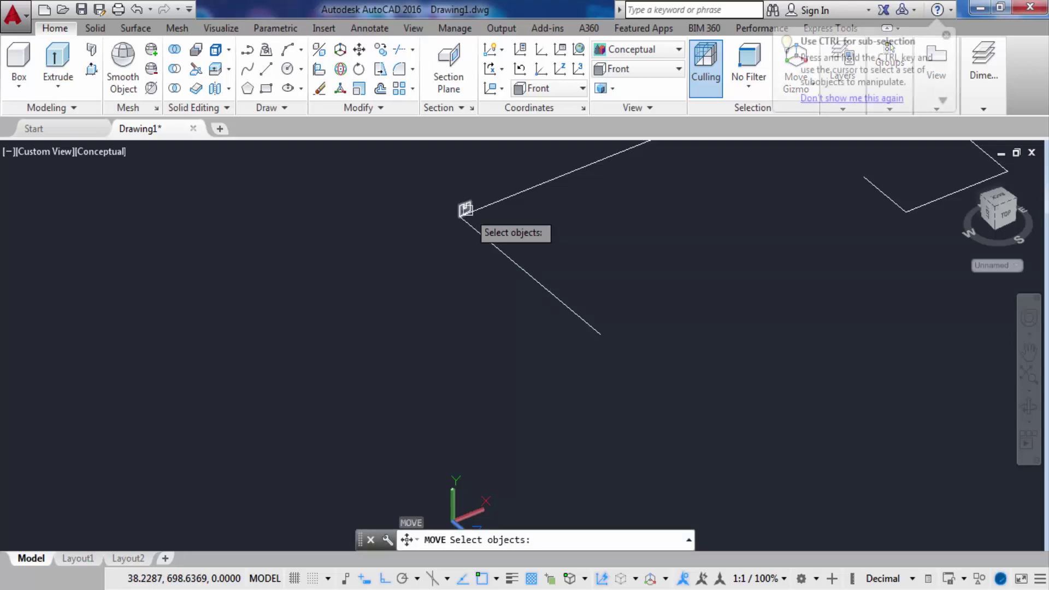
pyautogui.click(466, 210)
pyautogui.press('Return')
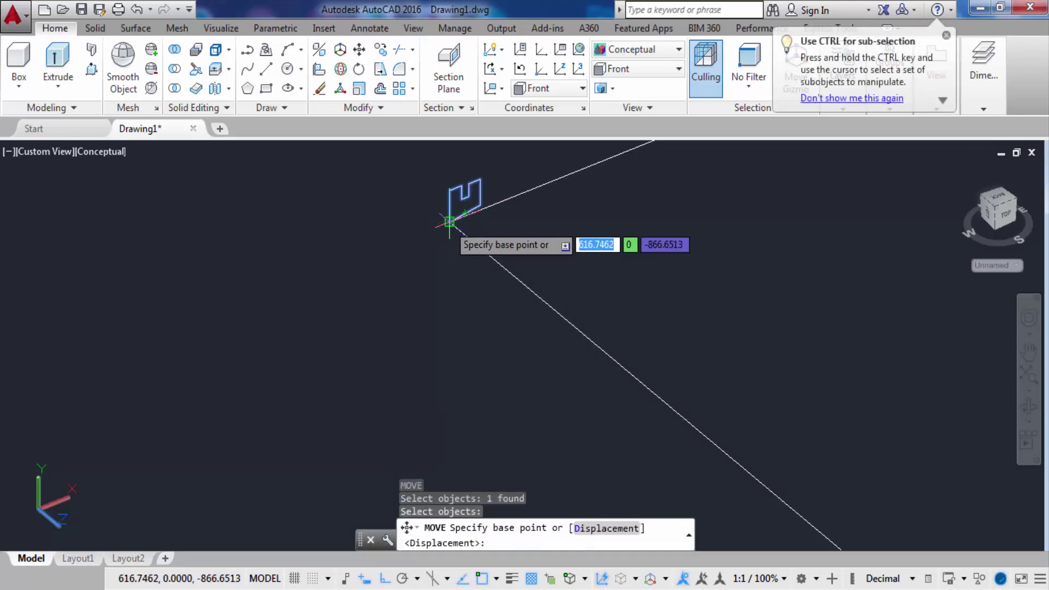
pyautogui.click(445, 222)
pyautogui.scroll(-5, 409, 201)
pyautogui.scroll(3, 431, 207)
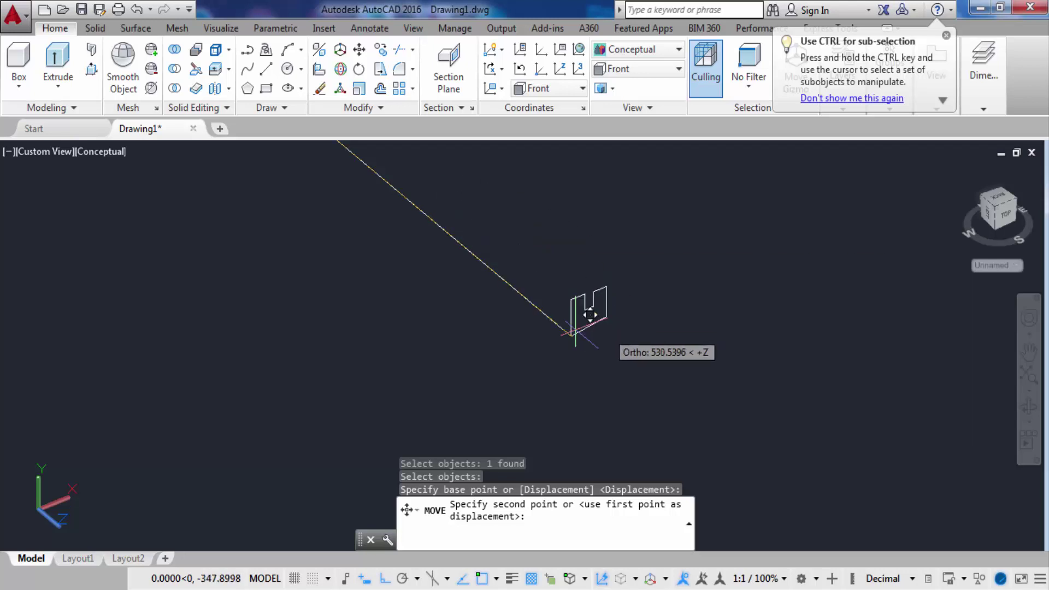
pyautogui.press('Escape')
pyautogui.press('Escape')
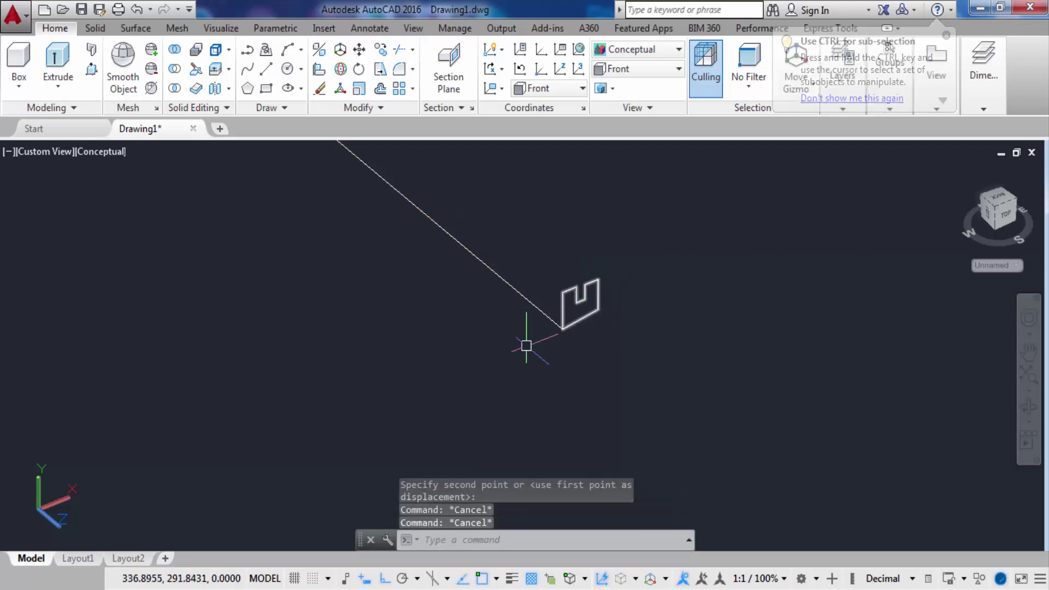
# Step: Pan and zoom to bring the path and profile into view
pyautogui.scroll(3, 533, 344)
pyautogui.moveTo(631, 275); pyautogui.dragTo(546, 386, button='middle')
pyautogui.scroll(-4, 546, 386)
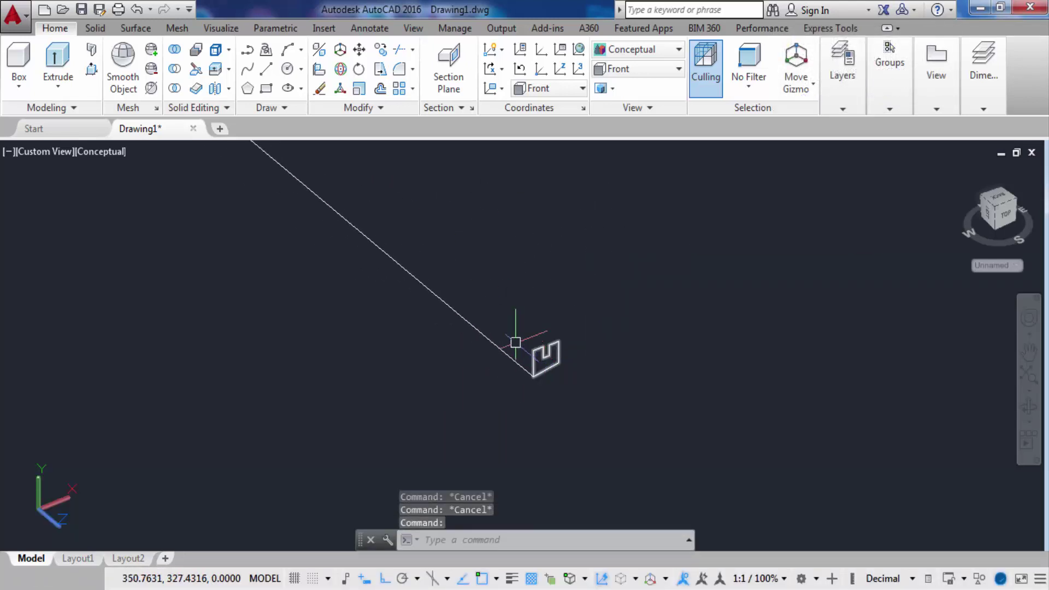
pyautogui.moveTo(515, 342); pyautogui.dragTo(557, 406, button='middle')
pyautogui.scroll(-2, 558, 406)
# Step: Extrude the notched profile using the Path option along the open polyline
pyautogui.click(57, 57)
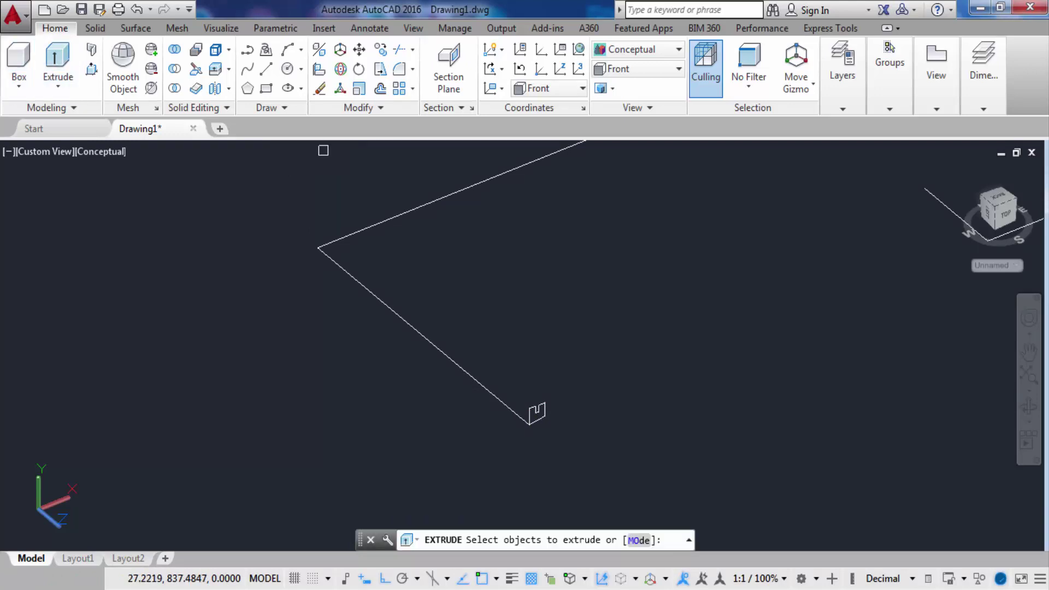
pyautogui.click(529, 421)
pyautogui.rightClick(532, 421)
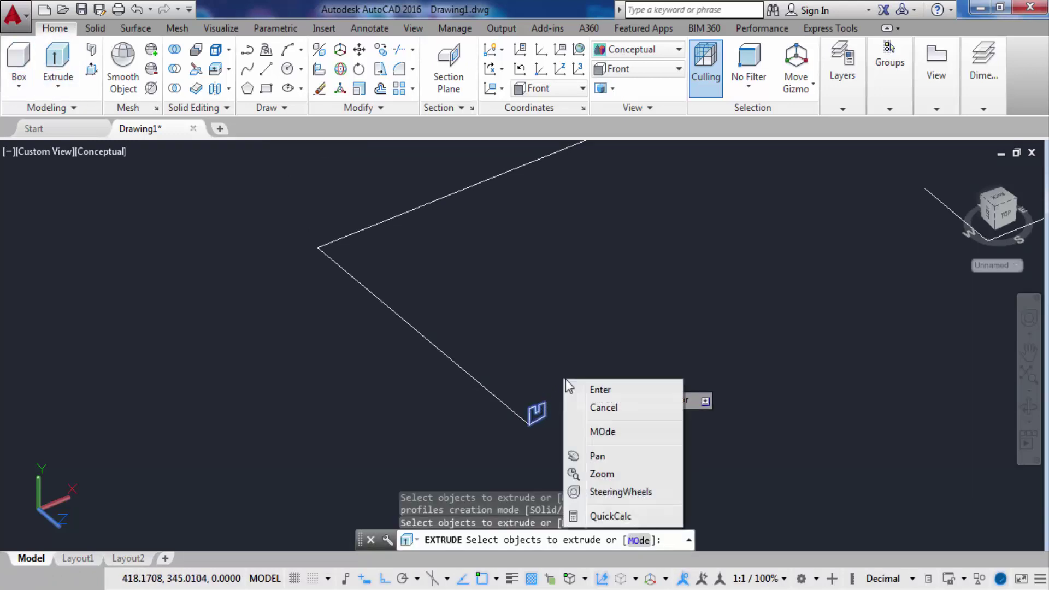
pyautogui.click(596, 389)
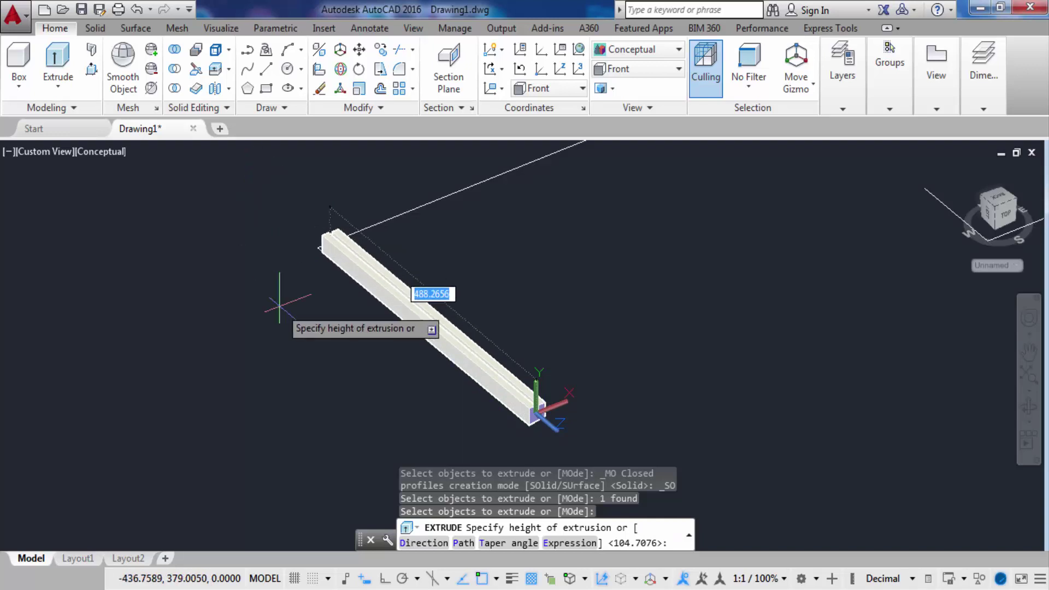
pyautogui.scroll(-2, 295, 284)
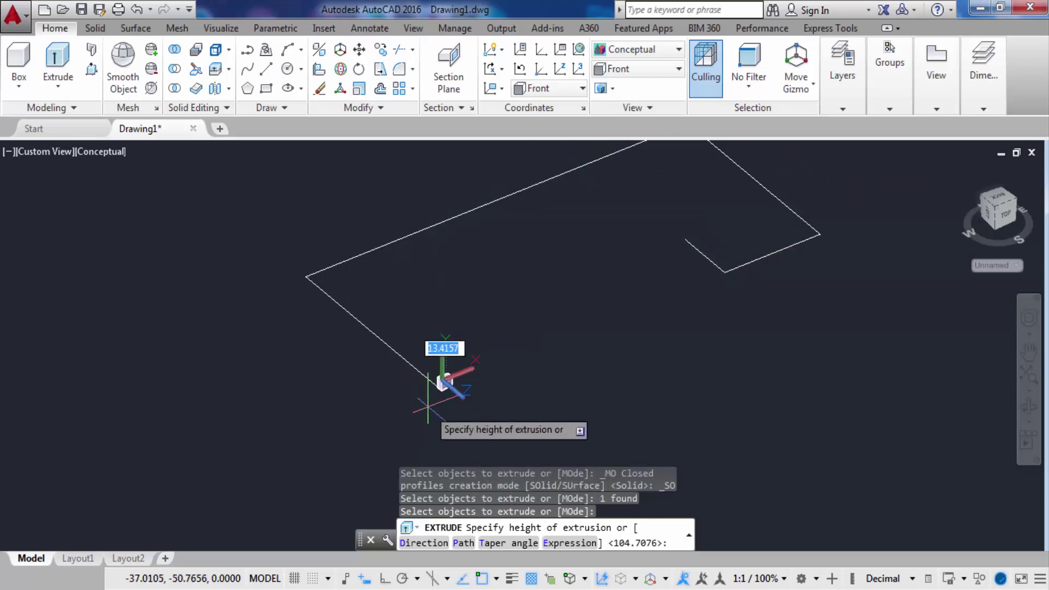
pyautogui.click(457, 540)
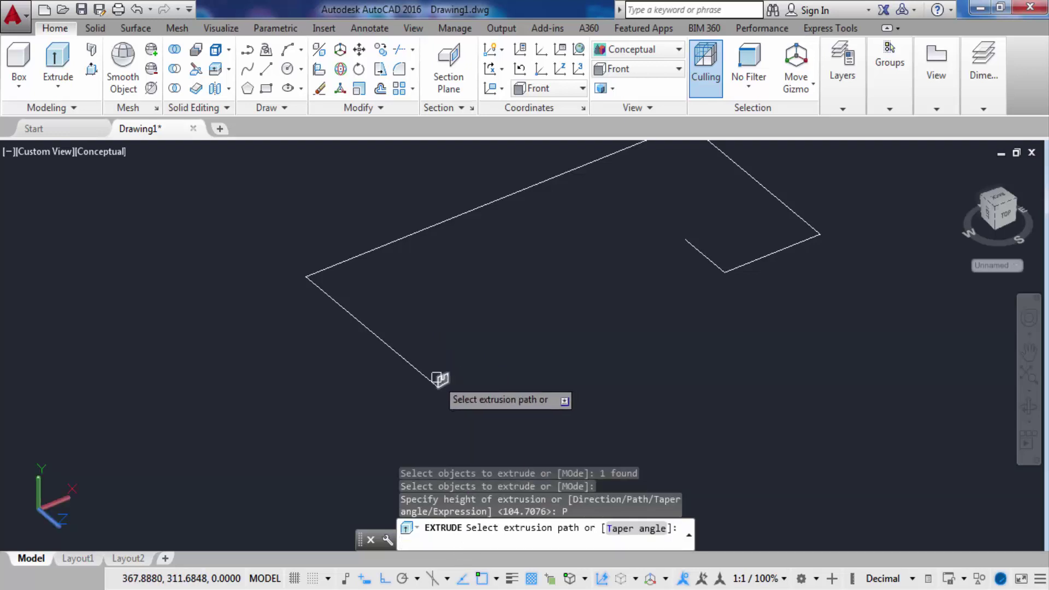
pyautogui.click(418, 370)
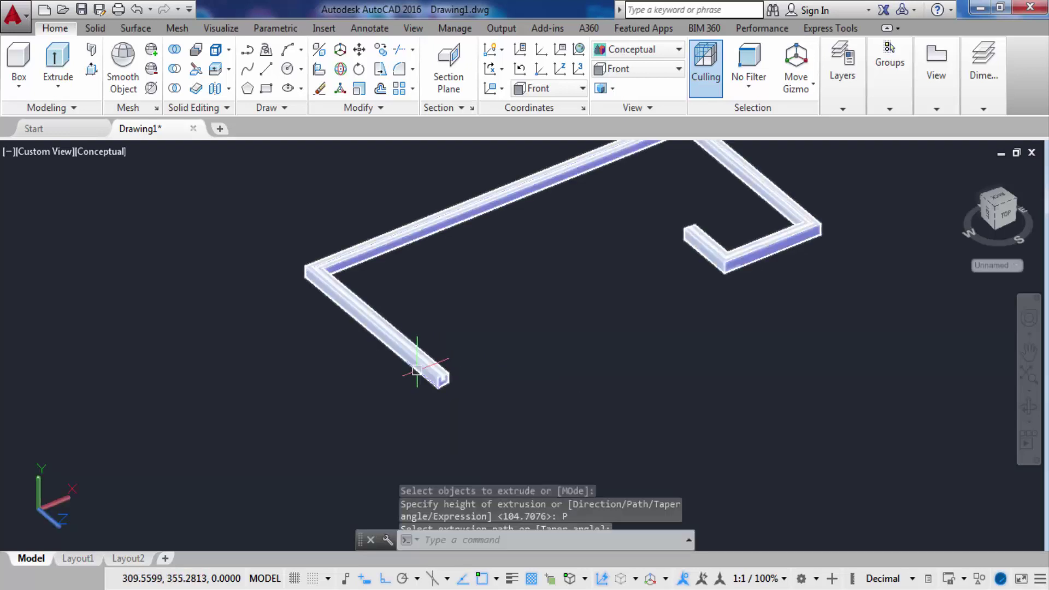
pyautogui.scroll(3, 703, 211)
pyautogui.scroll(2, 708, 321)
pyautogui.scroll(-2, 892, 281)
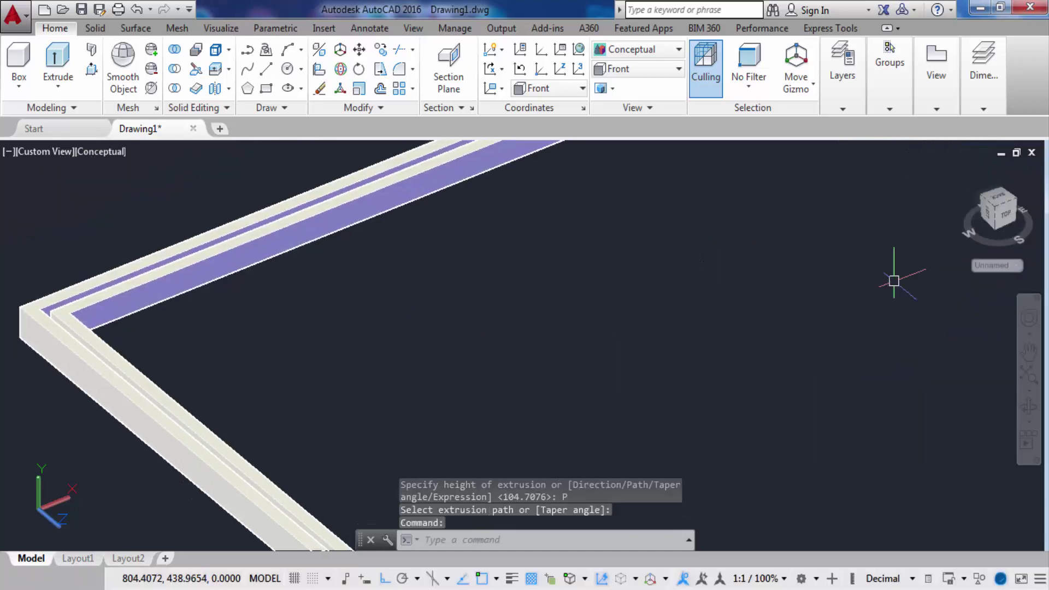
pyautogui.scroll(-2, 747, 416)
pyautogui.scroll(4, 698, 433)
pyautogui.moveTo(697, 433); pyautogui.dragTo(614, 422, button='middle')
pyautogui.scroll(-3, 615, 423)
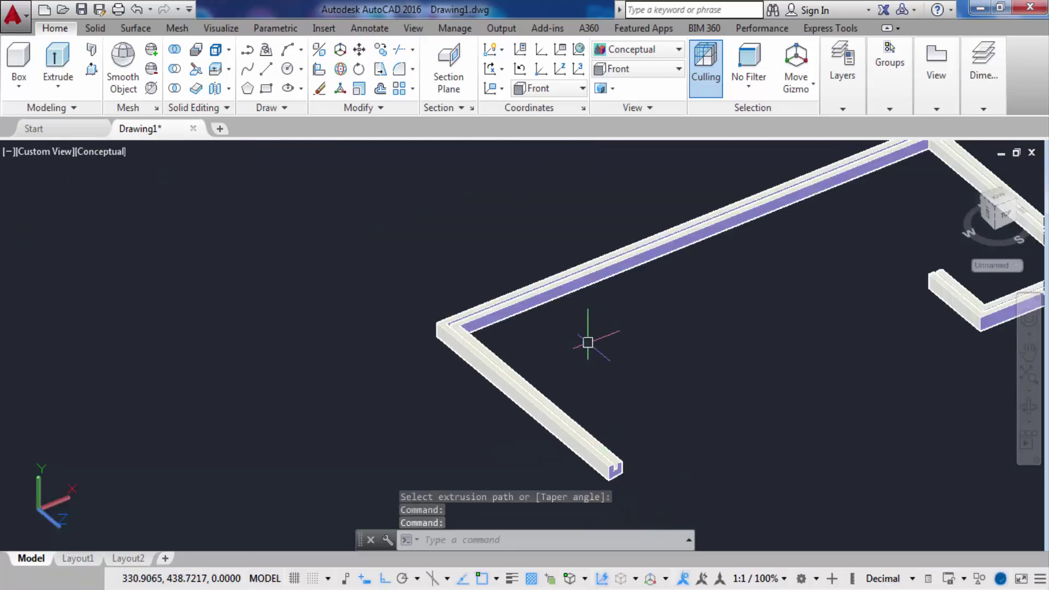
pyautogui.scroll(-2, 585, 341)
pyautogui.scroll(5, 412, 309)
pyautogui.moveTo(655, 327); pyautogui.dragTo(725, 256, button='middle')
pyautogui.scroll(-3, 775, 313)
pyautogui.press('Escape')
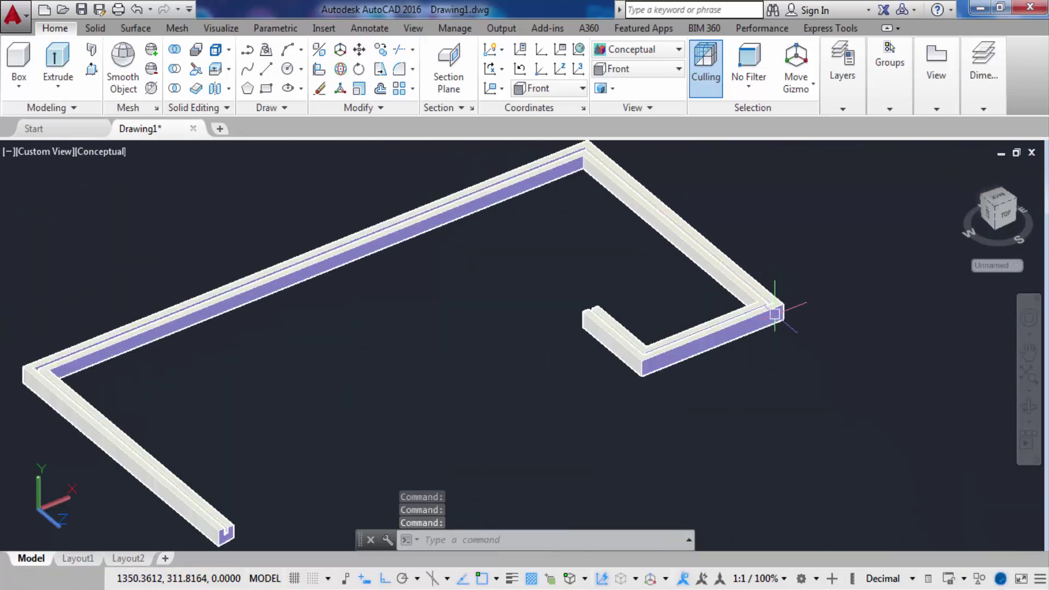
pyautogui.scroll(-2, 648, 262)
pyautogui.scroll(-2, 649, 257)
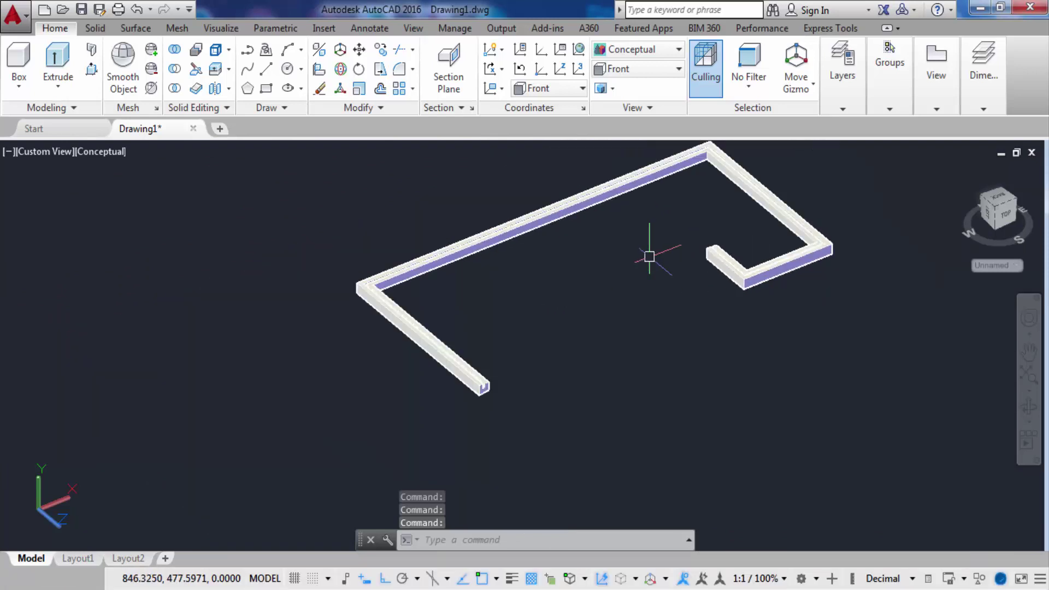
pyautogui.scroll(3, 563, 257)
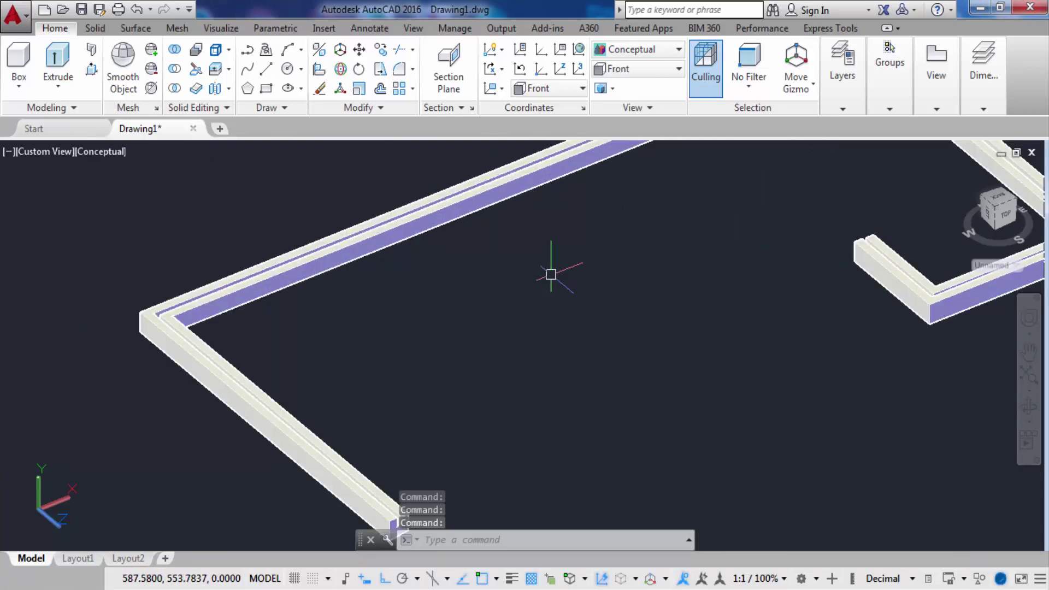
pyautogui.moveTo(503, 338); pyautogui.dragTo(573, 348, button='middle')
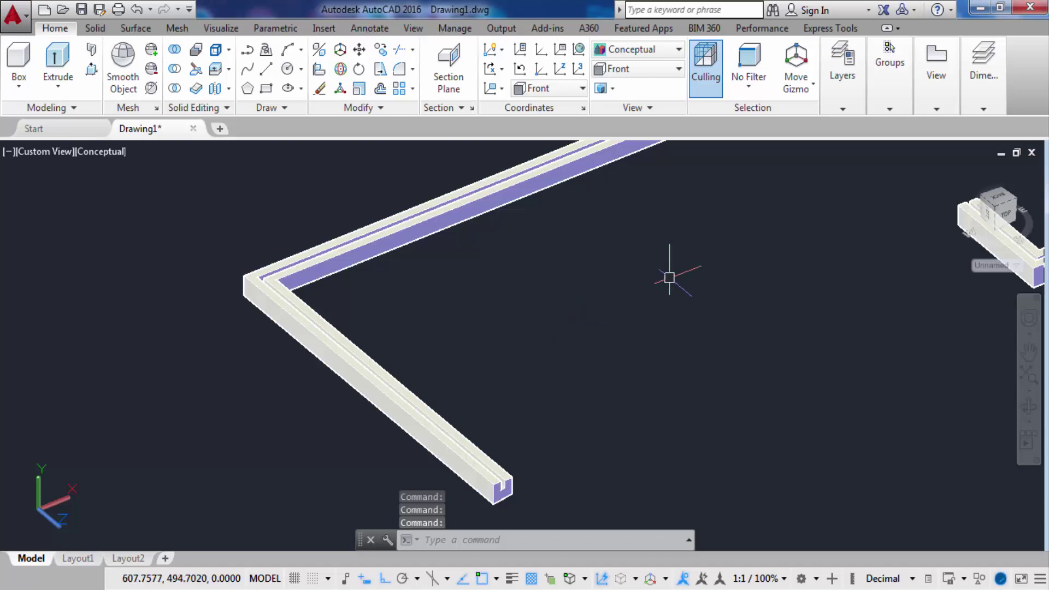
pyautogui.scroll(-2, 599, 328)
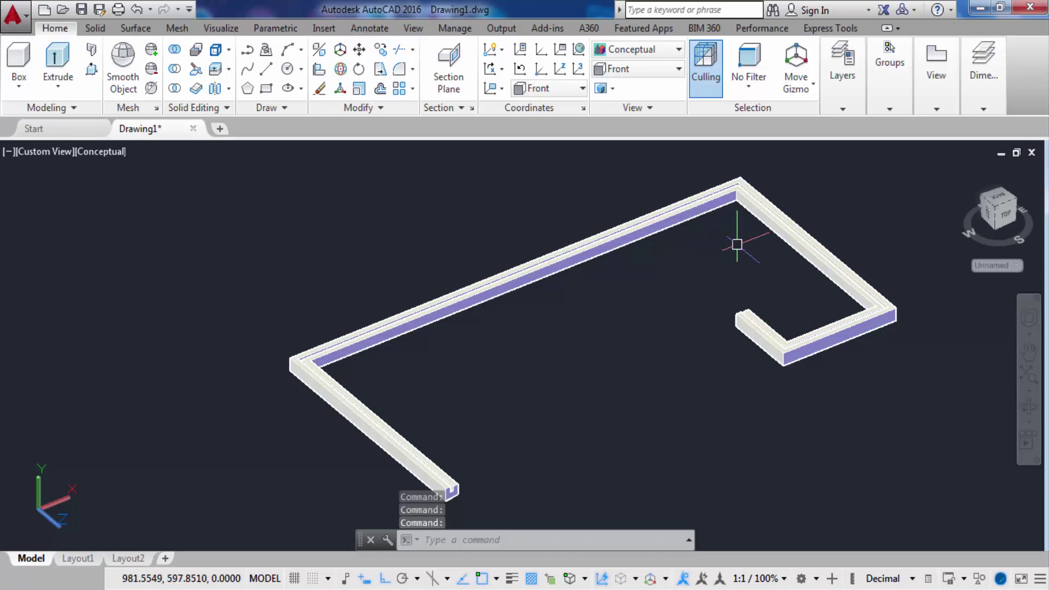
pyautogui.moveTo(737, 244)
pyautogui.mouseDown(button='middle')
pyautogui.moveTo(686, 197)
pyautogui.moveTo(618, 235)
pyautogui.mouseUp(button='middle')
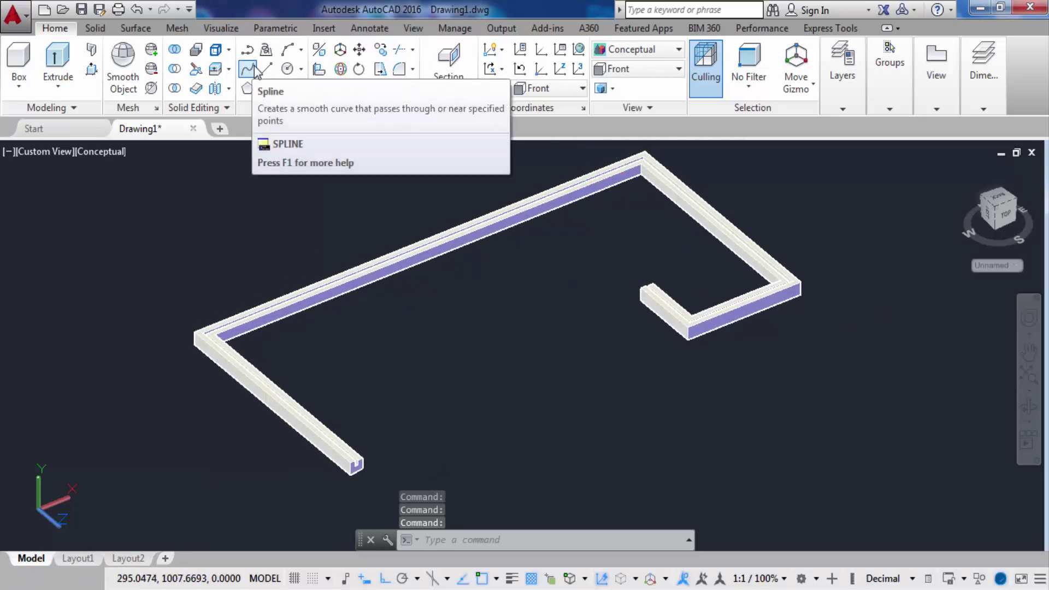
pyautogui.moveTo(356, 416)
pyautogui.mouseDown(button='middle')
pyautogui.moveTo(386, 391)
pyautogui.moveTo(593, 301)
pyautogui.mouseUp(button='middle')
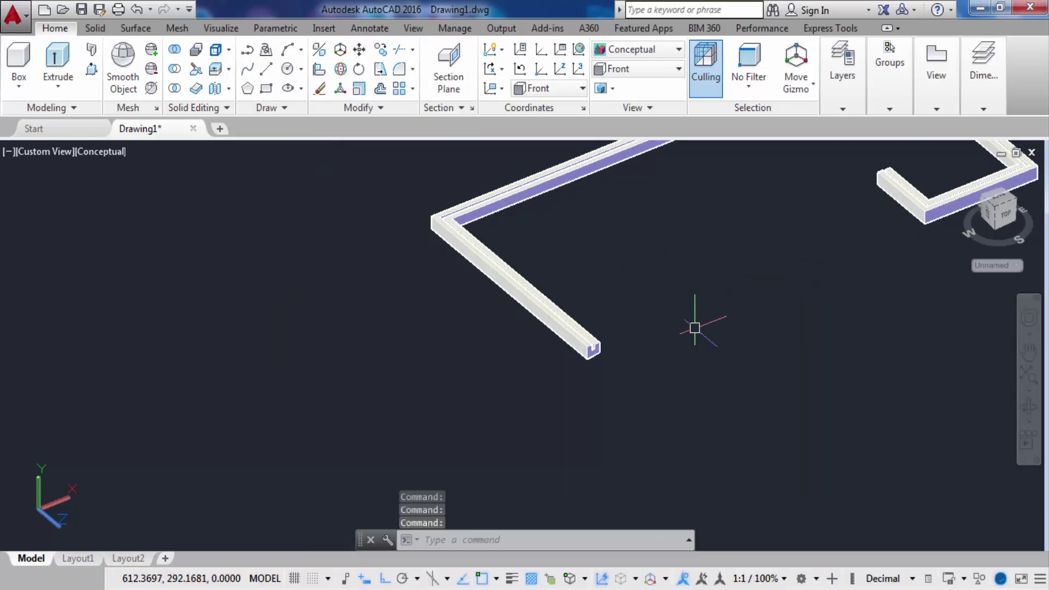
pyautogui.moveTo(792, 143); pyautogui.dragTo(866, 274, button='middle')
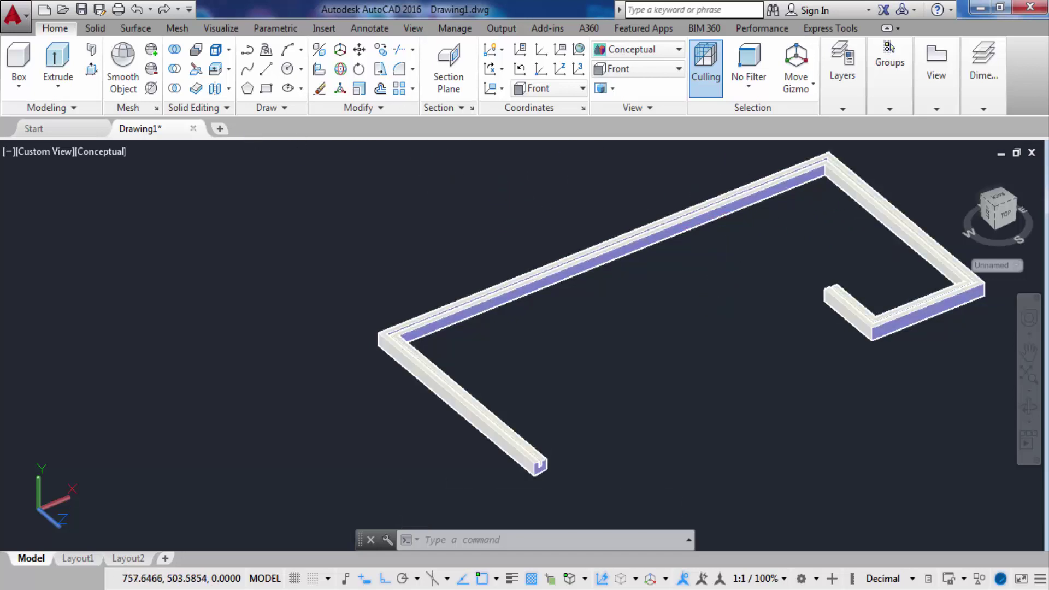
pyautogui.moveTo(710, 303); pyautogui.dragTo(559, 266, button='middle')
pyautogui.scroll(3, 389, 415)
pyautogui.scroll(2, 389, 415)
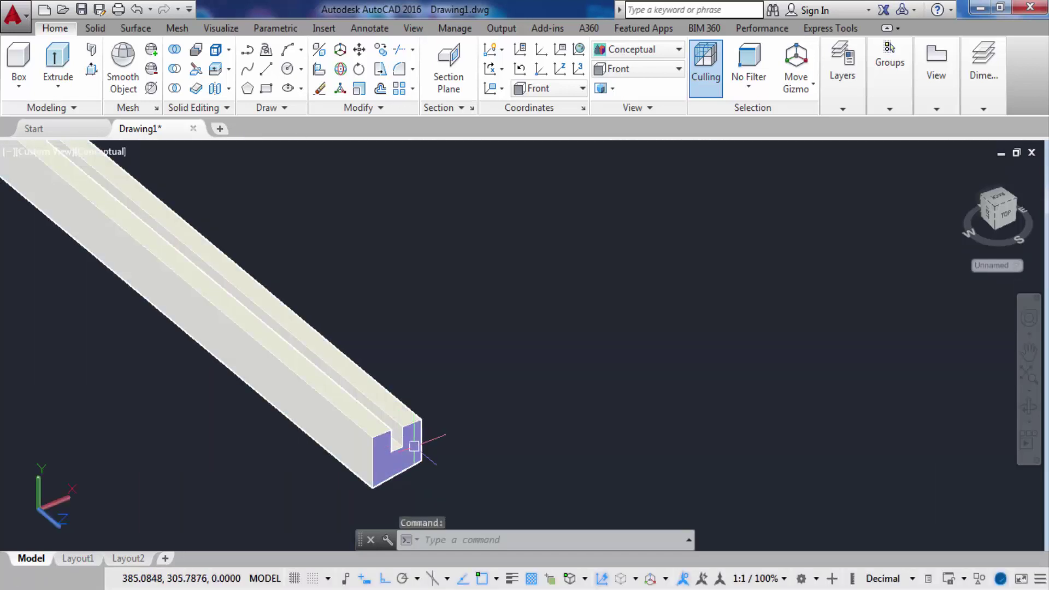
pyautogui.scroll(2, 389, 415)
pyautogui.scroll(-3, 389, 407)
pyautogui.scroll(2, 389, 410)
pyautogui.scroll(3, 355, 311)
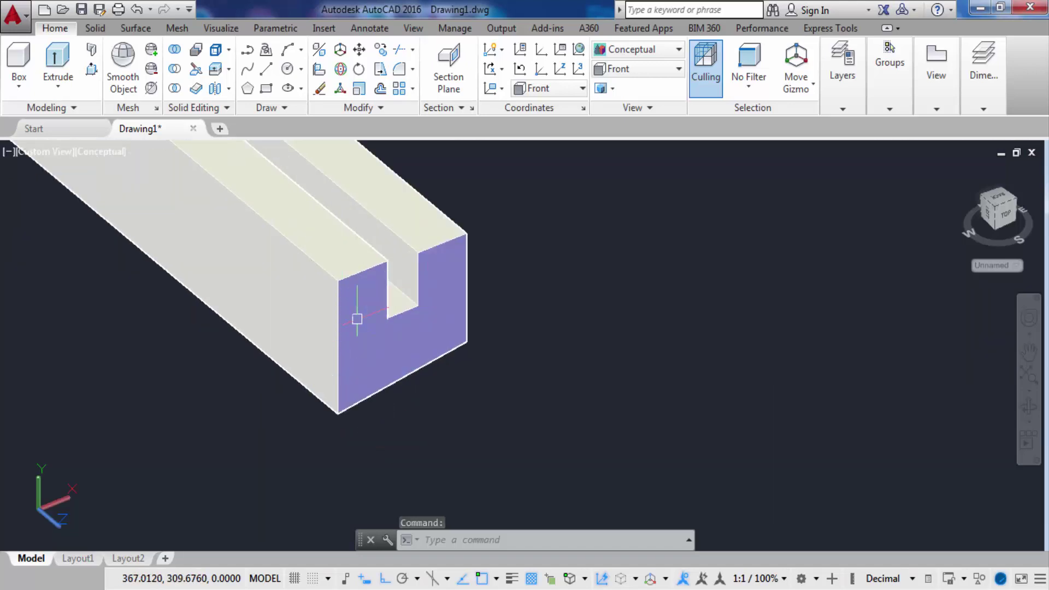
pyautogui.scroll(2, 366, 316)
pyautogui.scroll(-3, 398, 344)
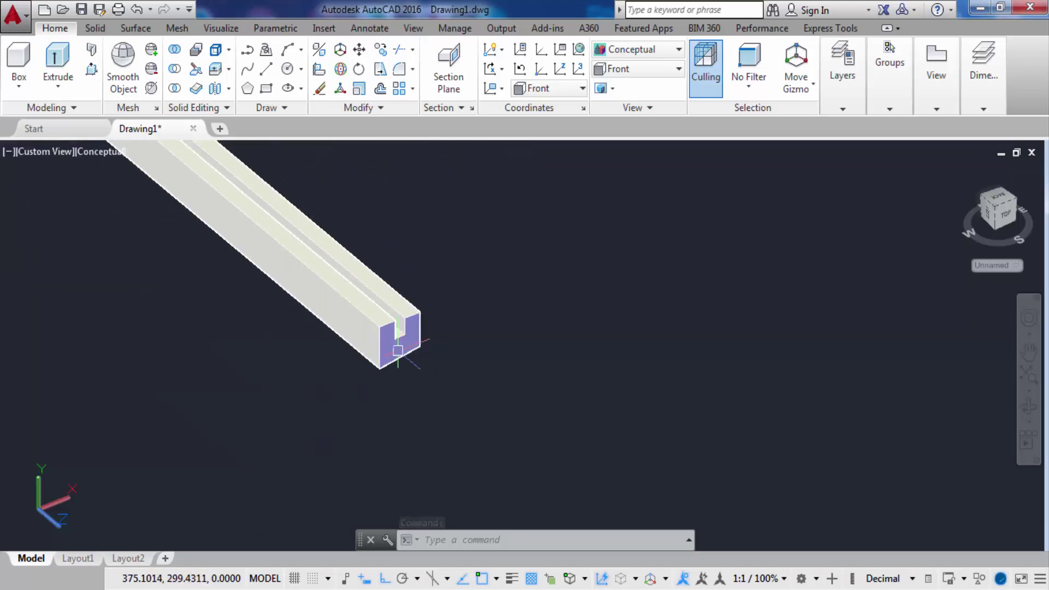
pyautogui.scroll(-2, 386, 288)
pyautogui.scroll(-1, 485, 317)
pyautogui.hotkey('ctrl', 'z')
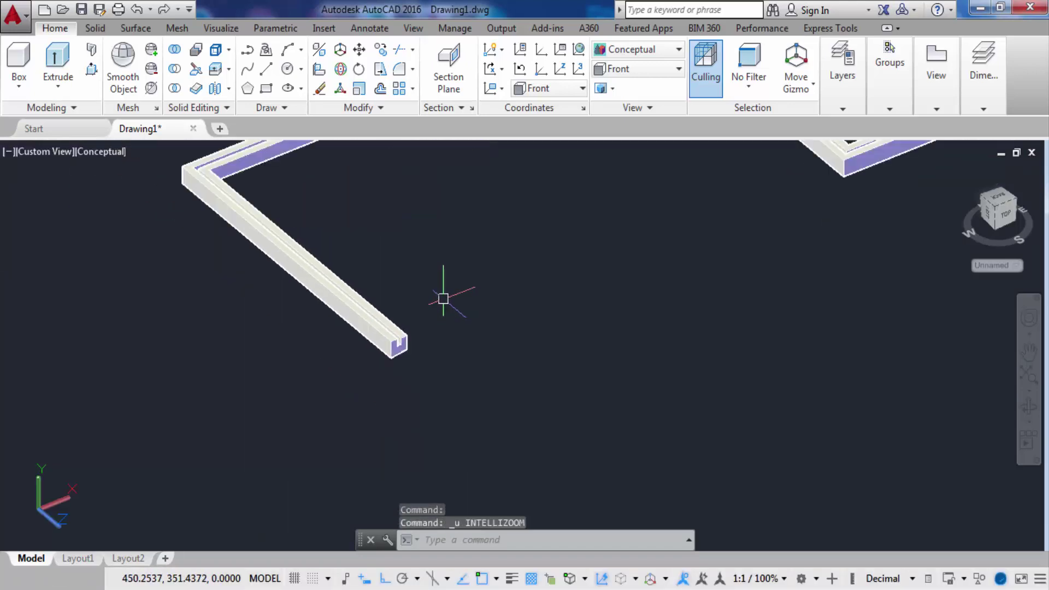
pyautogui.hotkey('ctrl', 'z')
pyautogui.moveTo(426, 292); pyautogui.dragTo(485, 227, button='middle')
pyautogui.scroll(-1, 485, 227)
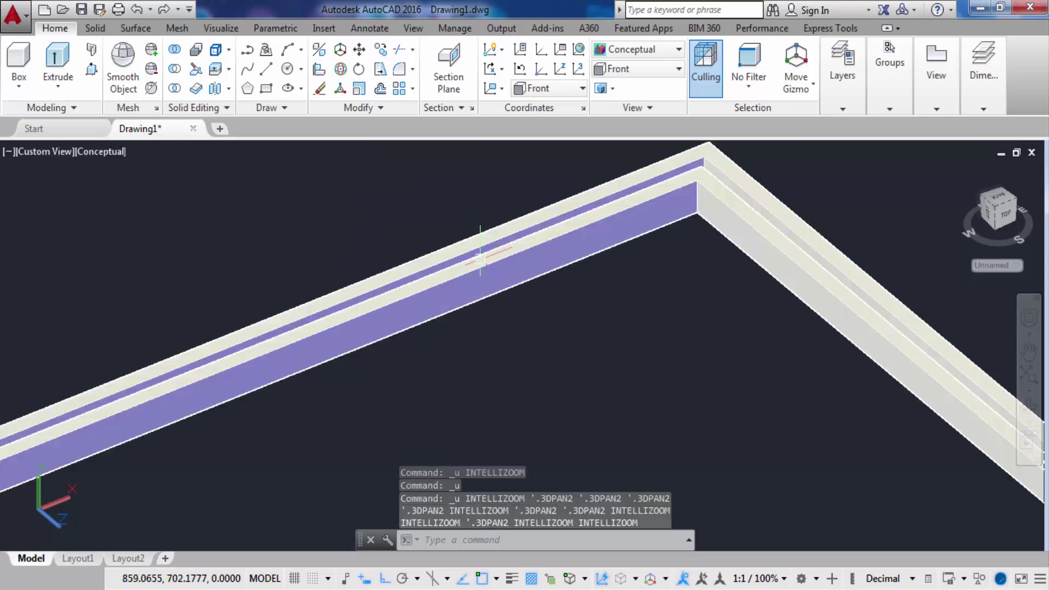
pyautogui.scroll(-2, 487, 286)
pyautogui.scroll(2, 419, 315)
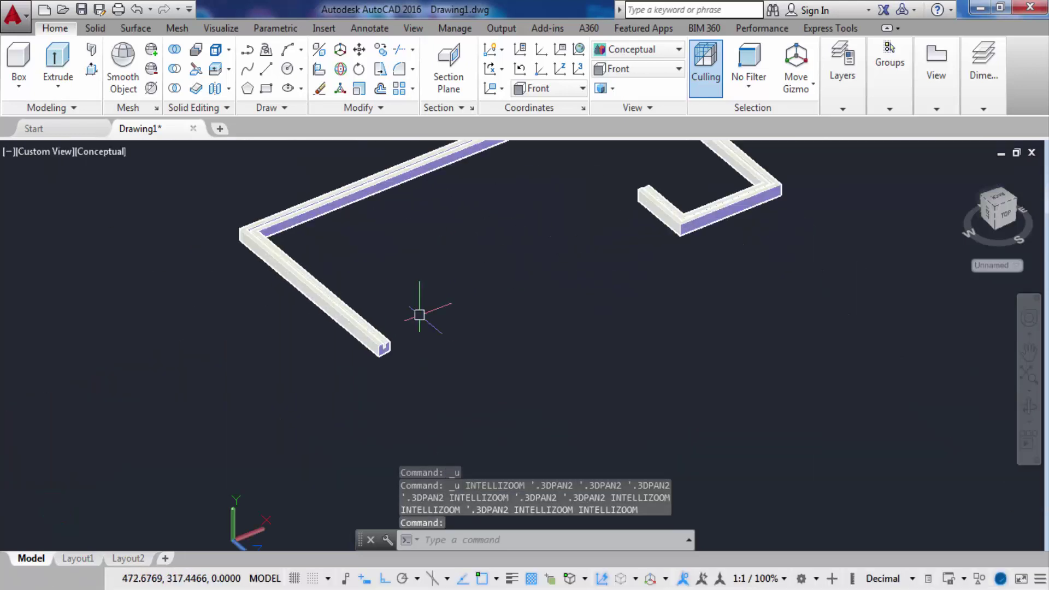
# Step: Draw a rectangle by two opposite corners in the space beside the channel frame
pyautogui.click(266, 89)
pyautogui.click(448, 321)
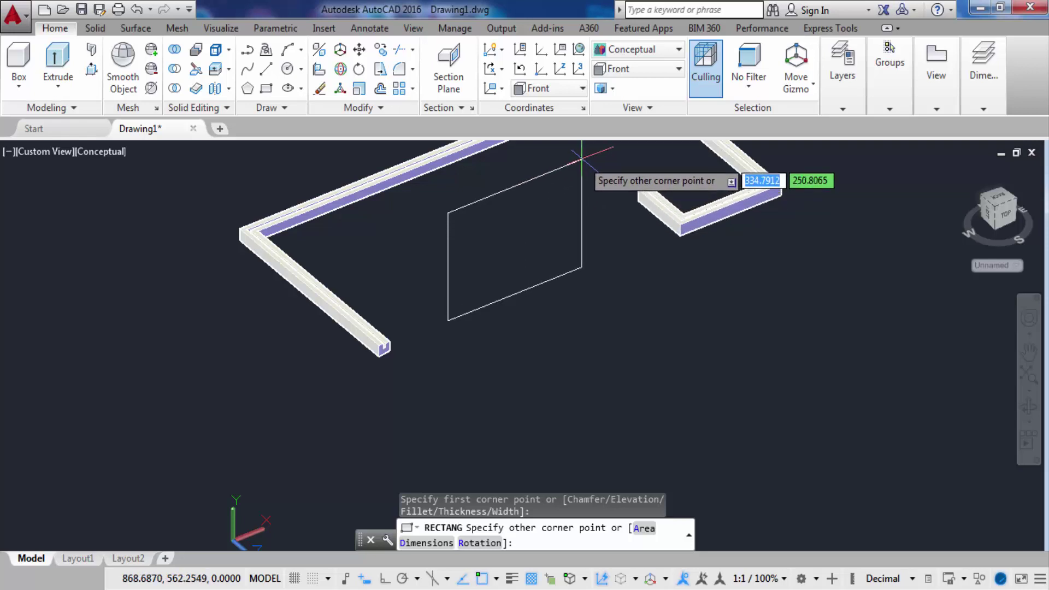
pyautogui.click(581, 161)
pyautogui.press('Escape')
pyautogui.press('Escape')
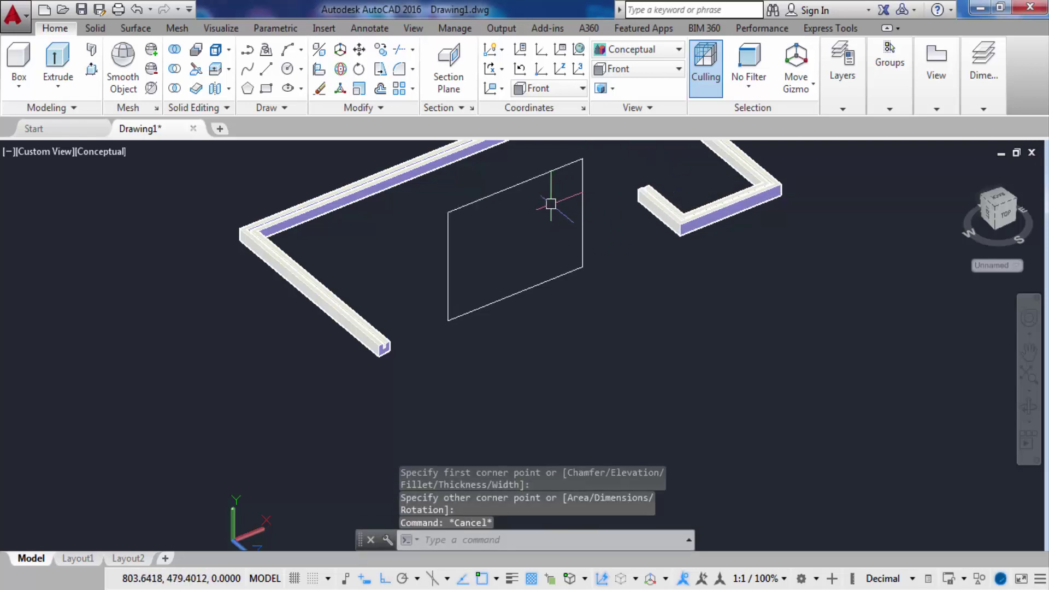
pyautogui.moveTo(550, 205)
pyautogui.mouseDown(button='middle')
pyautogui.moveTo(579, 280)
pyautogui.moveTo(562, 233)
pyautogui.mouseUp(button='middle')
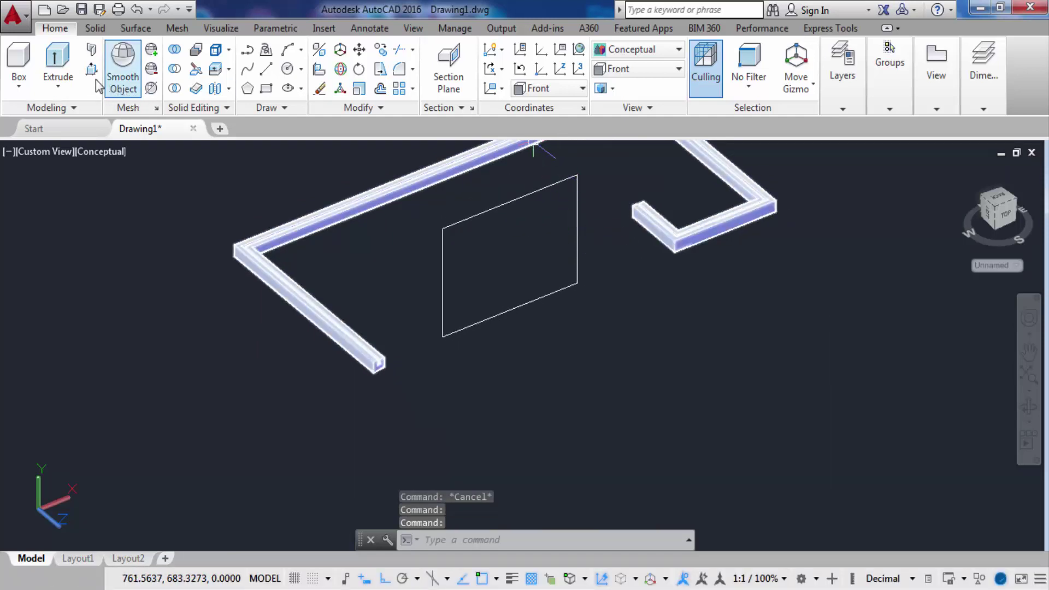
# Step: Extrude the rectangle 300 units high with a 10° taper angle
pyautogui.click(56, 65)
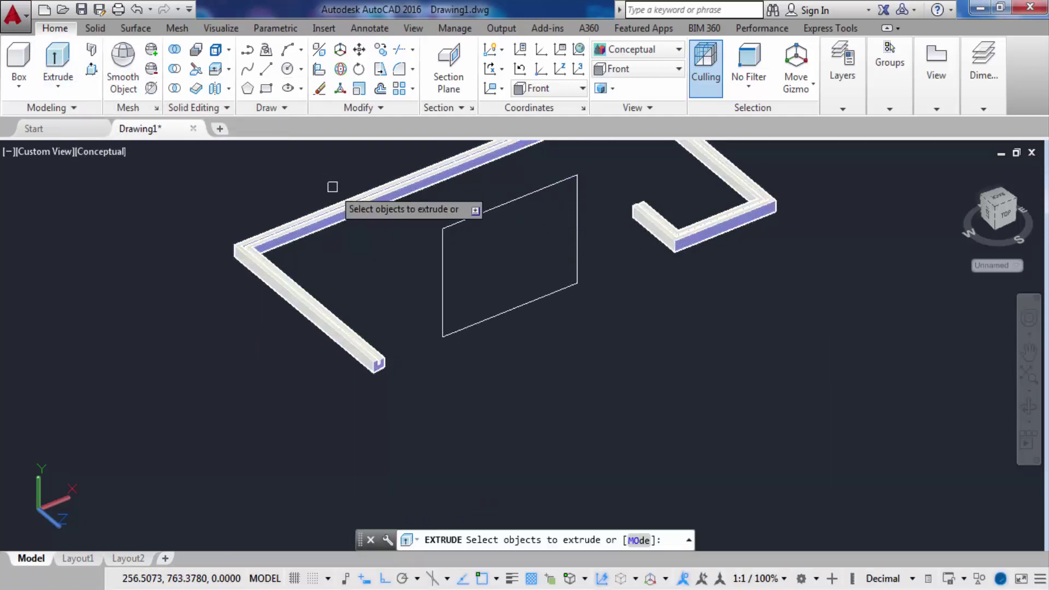
pyautogui.click(459, 219)
pyautogui.rightClick(452, 216)
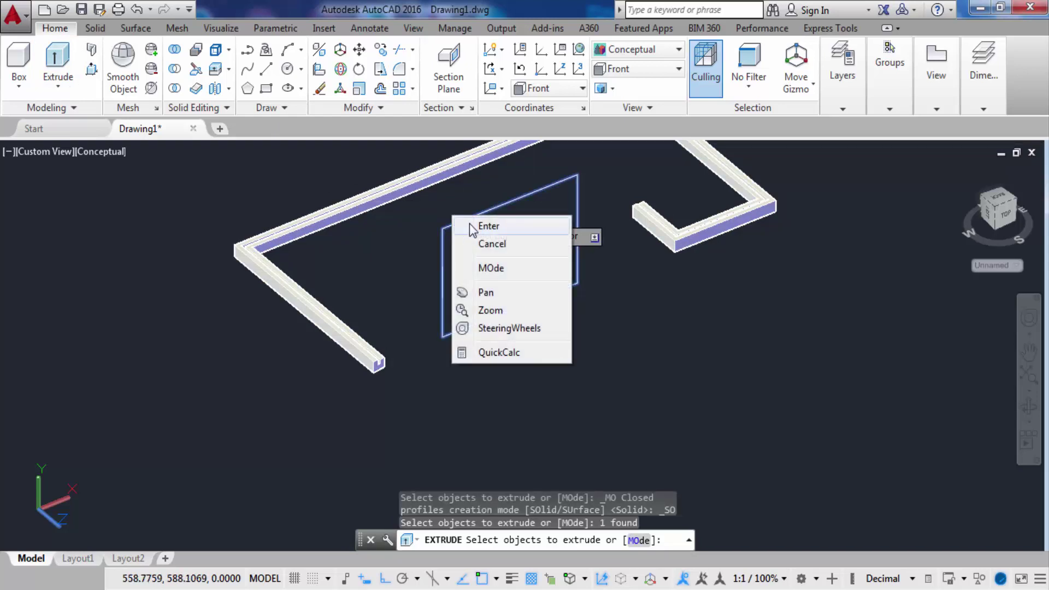
pyautogui.click(470, 225)
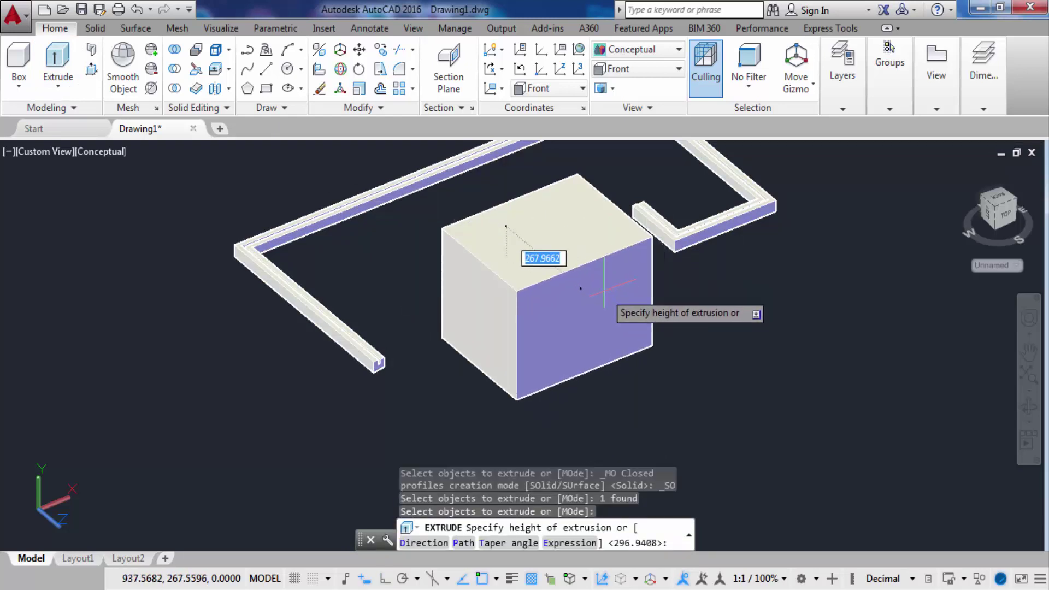
pyautogui.click(505, 542)
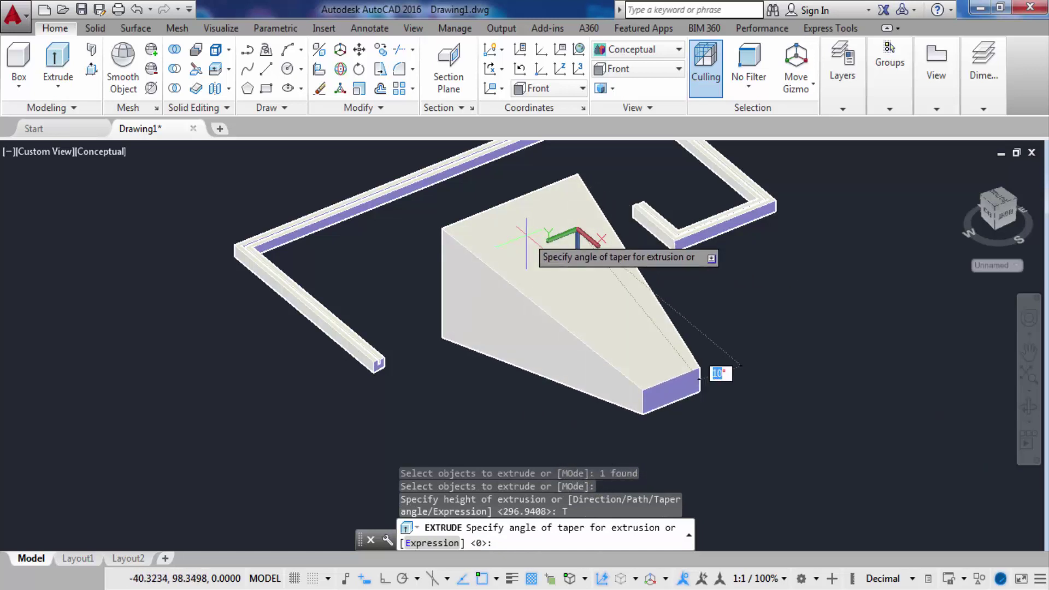
pyautogui.write('10')
pyautogui.press('Return')
pyautogui.write('300')
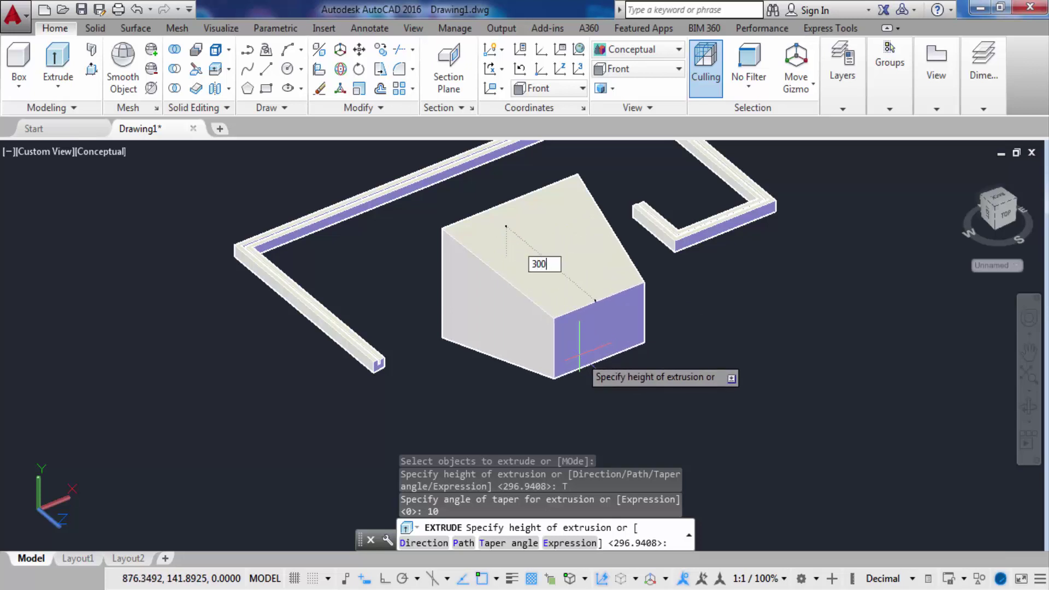
pyautogui.press('Return')
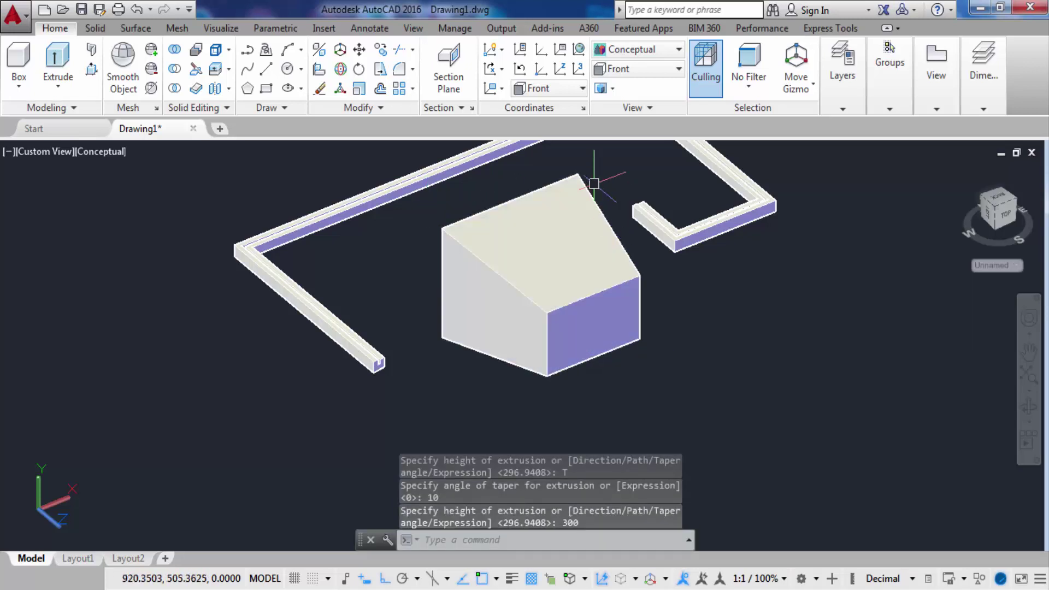
pyautogui.moveTo(608, 247); pyautogui.dragTo(546, 304, button='middle')
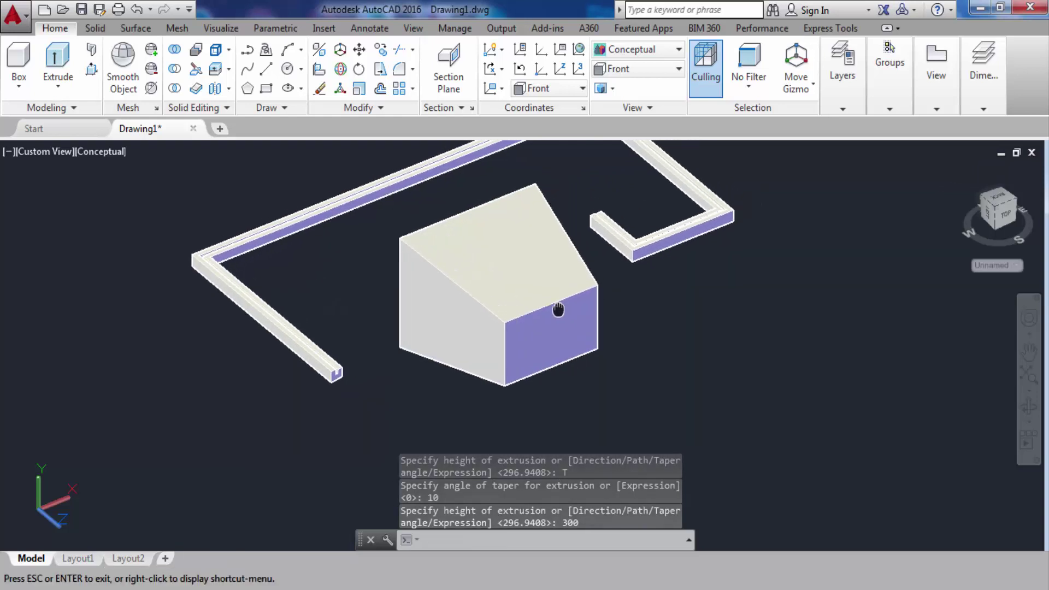
# Step: Delete the tapered solid
pyautogui.click(498, 313)
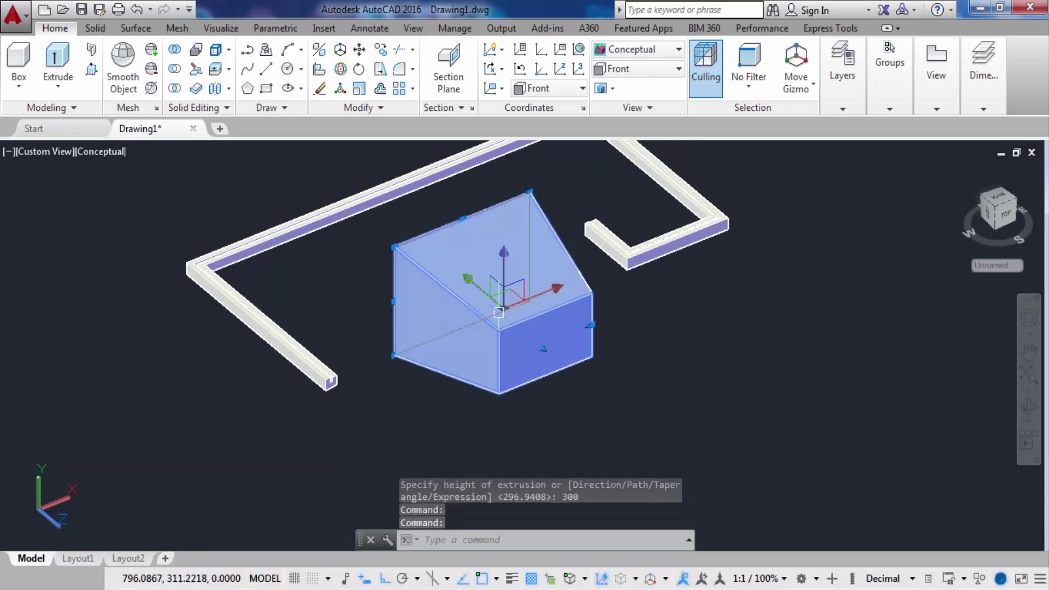
pyautogui.press('Delete')
pyautogui.scroll(2, 300, 402)
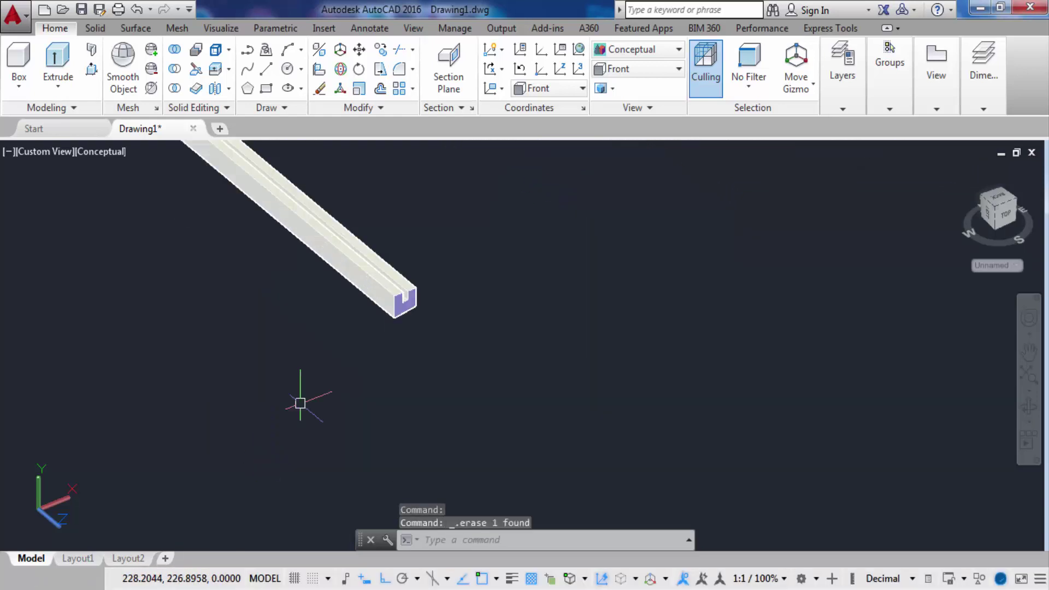
pyautogui.moveTo(300, 402); pyautogui.dragTo(467, 326, button='middle')
# Step: Undo five times until the channel extrusion is gone, leaving path and profile
pyautogui.hotkey('ctrl', 'z')
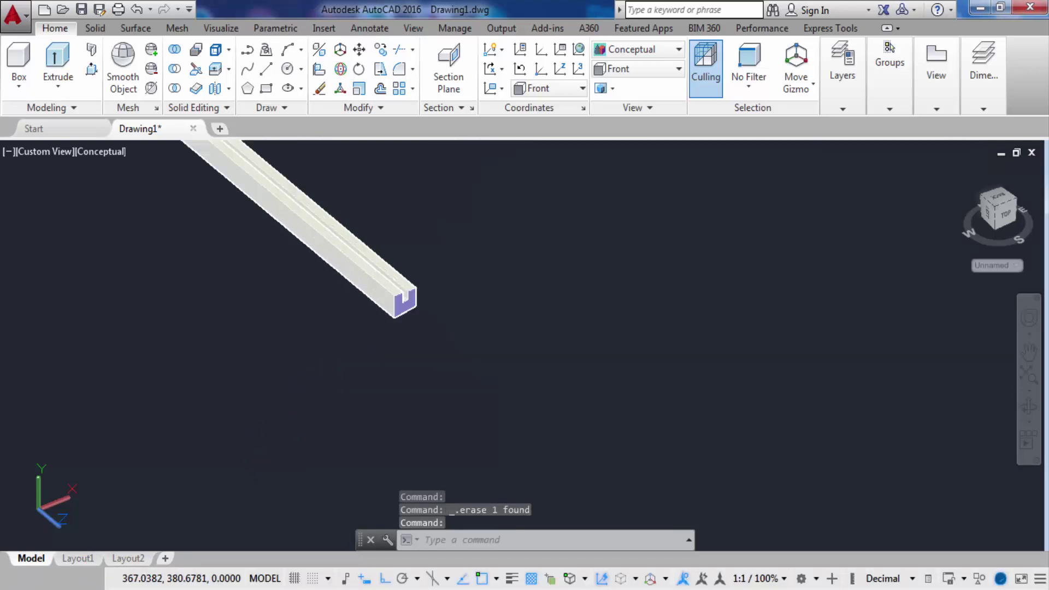
pyautogui.hotkey('ctrl', 'z')
pyautogui.hotkey('ctrl', 'z')
pyautogui.hotkey('ctrl', 'z')
pyautogui.hotkey('ctrl', 'z')
pyautogui.hotkey('ctrl', 'z')
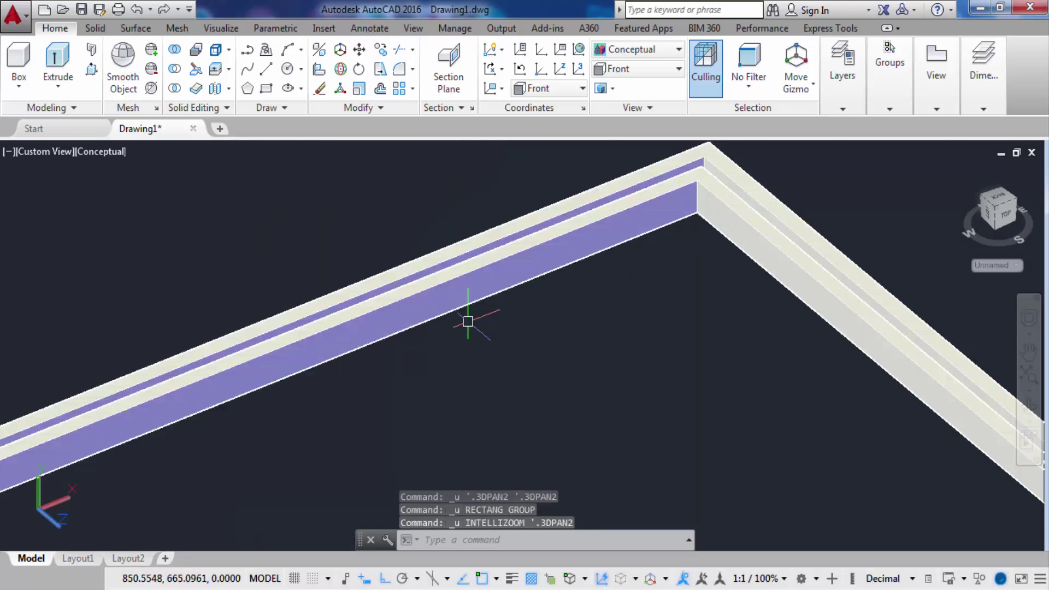
pyautogui.hotkey('ctrl', 'z')
pyautogui.hotkey('ctrl', 'z')
pyautogui.hotkey('ctrl', 'z')
pyautogui.hotkey('ctrl', 'z')
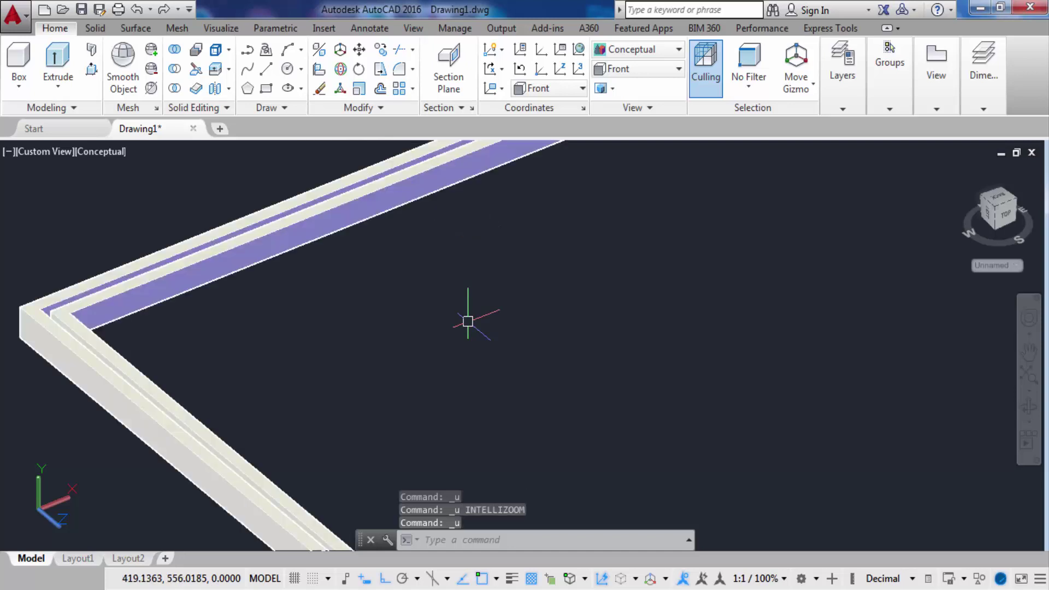
pyautogui.hotkey('ctrl', 'z')
pyautogui.hotkey('ctrl', 'z')
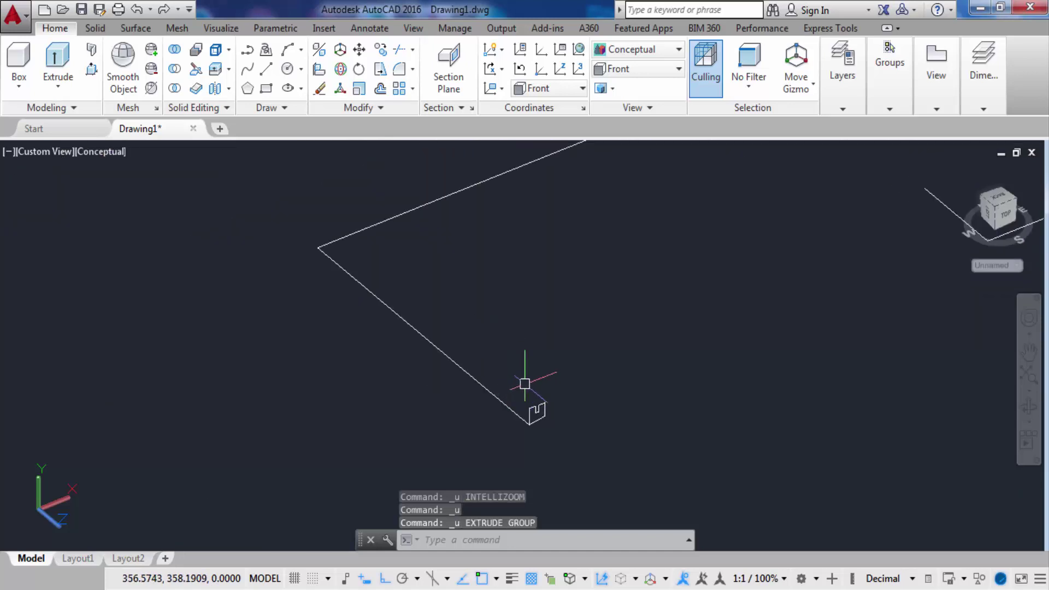
pyautogui.hotkey('ctrl', 'z')
pyautogui.scroll(-4, 676, 417)
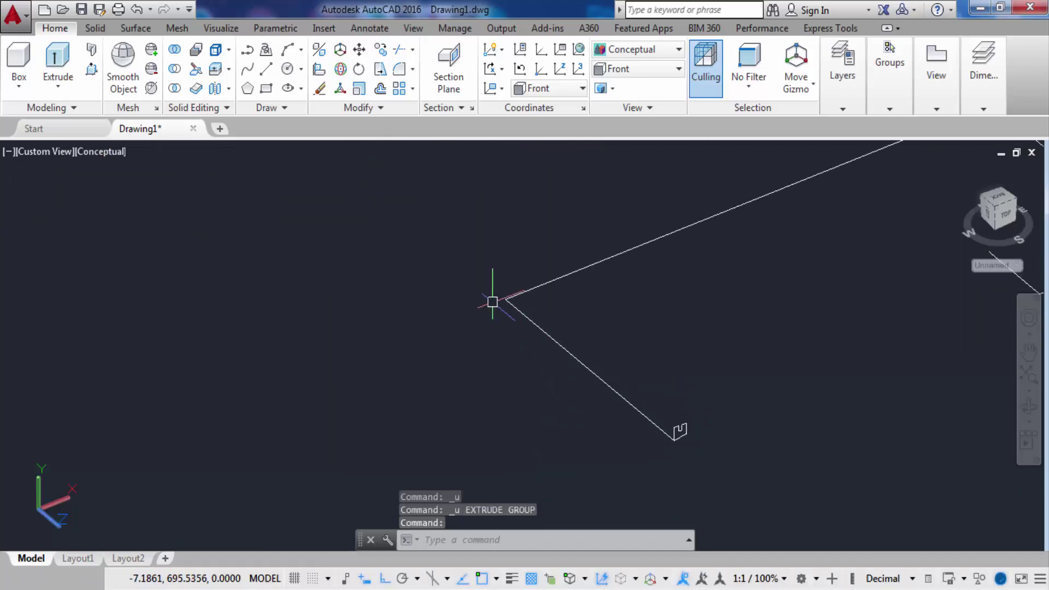
pyautogui.scroll(3, 732, 473)
pyautogui.scroll(3, 605, 404)
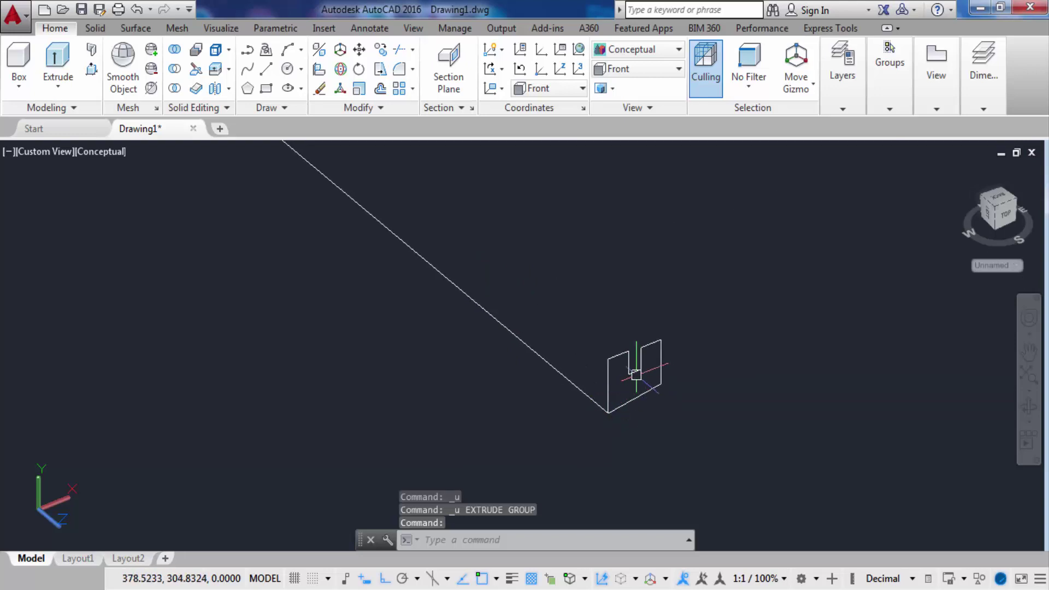
# Step: Move the notched profile by its corner onto the path line's endpoint
pyautogui.click(359, 50)
pyautogui.click(645, 393)
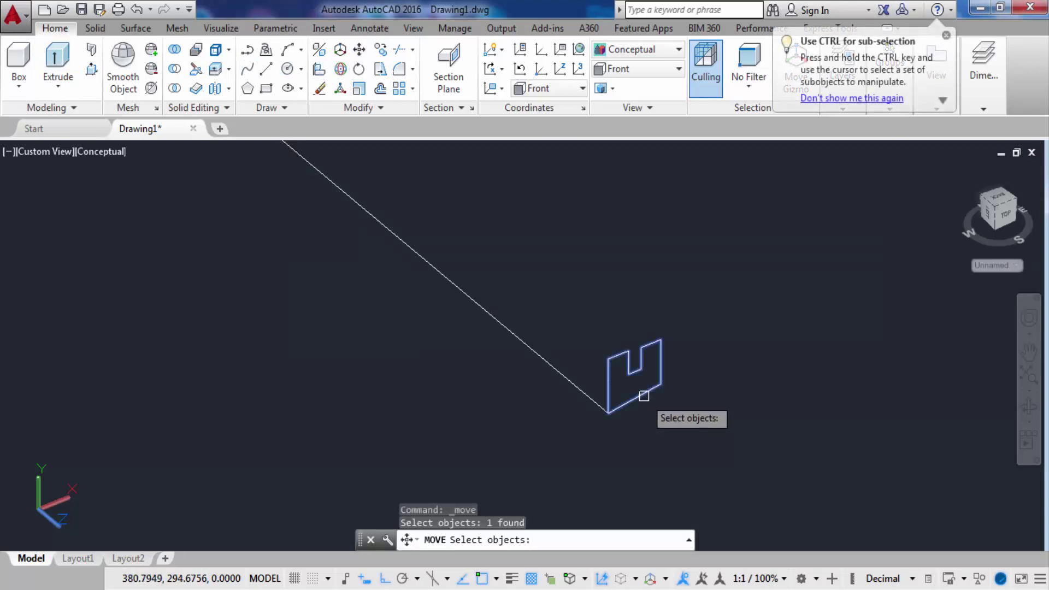
pyautogui.press('Return')
pyautogui.scroll(3, 671, 376)
pyautogui.click(647, 384)
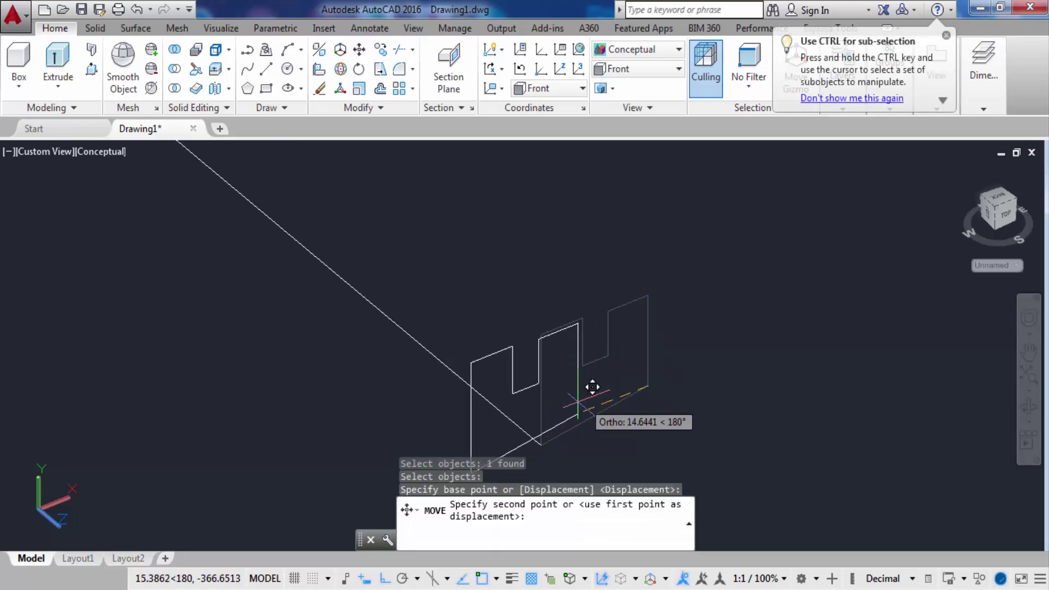
pyautogui.click(541, 445)
pyautogui.scroll(-2, 565, 399)
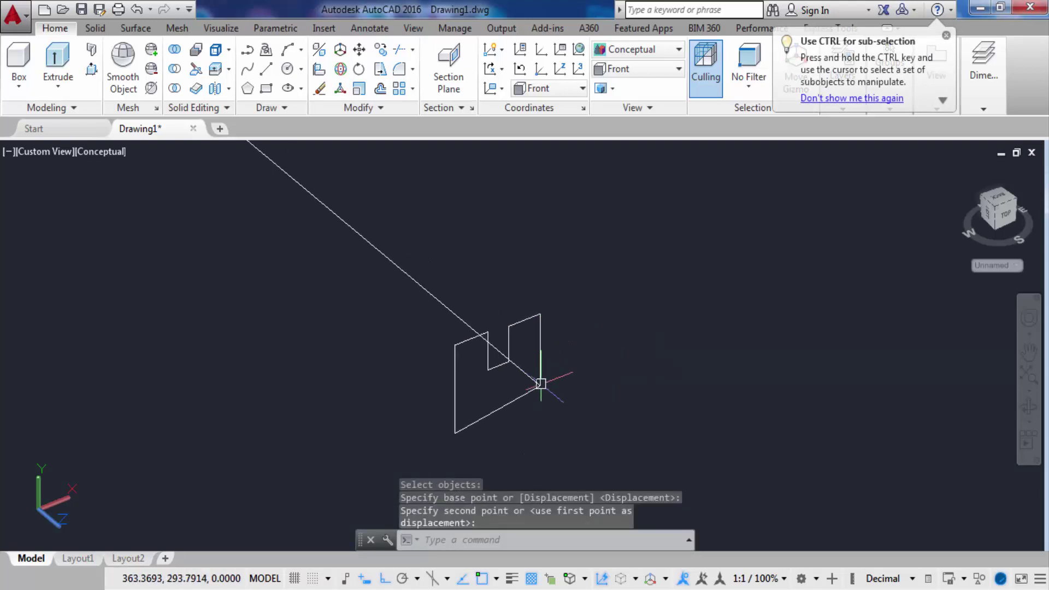
pyautogui.scroll(-2, 546, 404)
pyautogui.scroll(1, 546, 404)
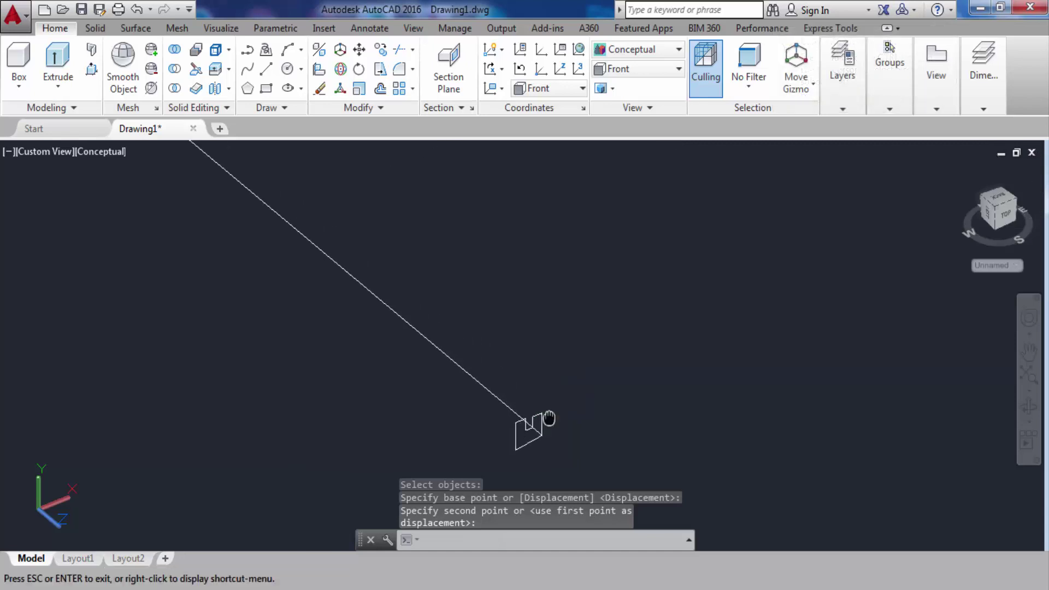
pyautogui.click(543, 439)
pyautogui.scroll(-2, 543, 439)
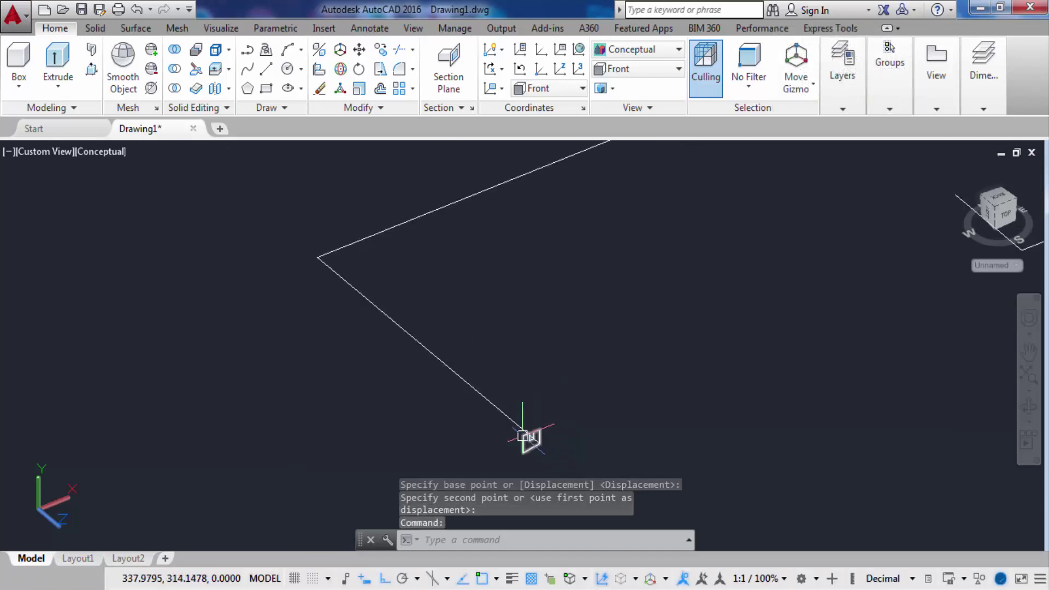
pyautogui.click(522, 436)
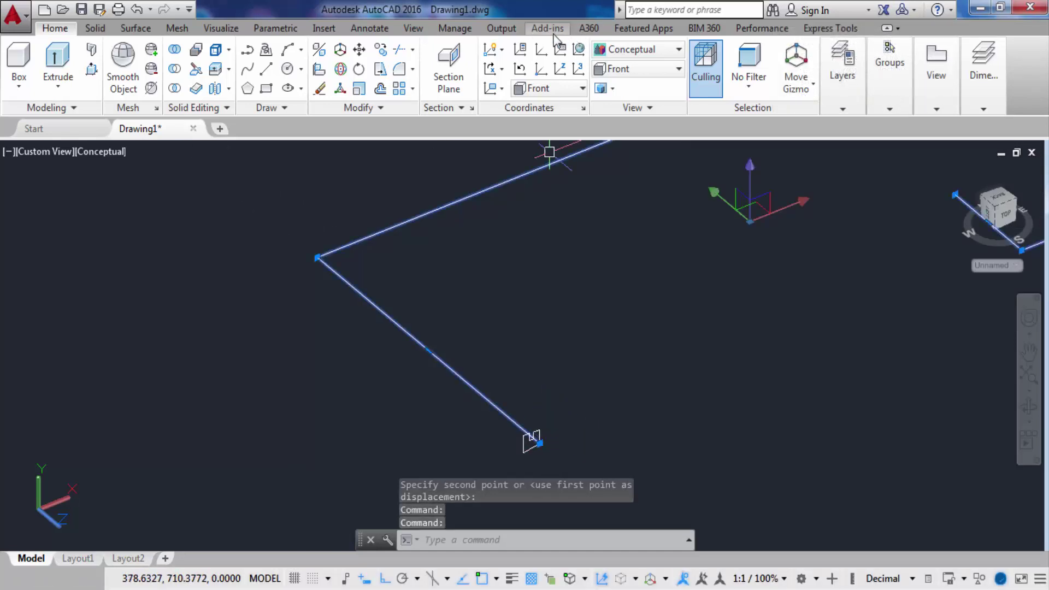
# Step: Switch to the Top view and zoom in and out to inspect the outline
pyautogui.click(677, 68)
pyautogui.click(617, 84)
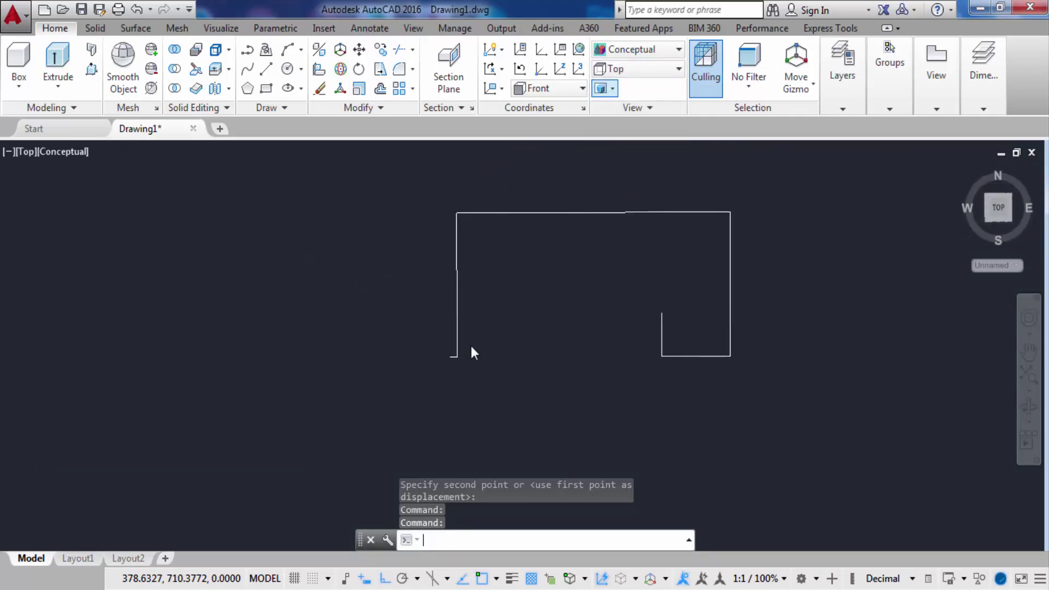
pyautogui.scroll(3, 391, 377)
pyautogui.scroll(-6, 391, 376)
pyautogui.scroll(5, 382, 393)
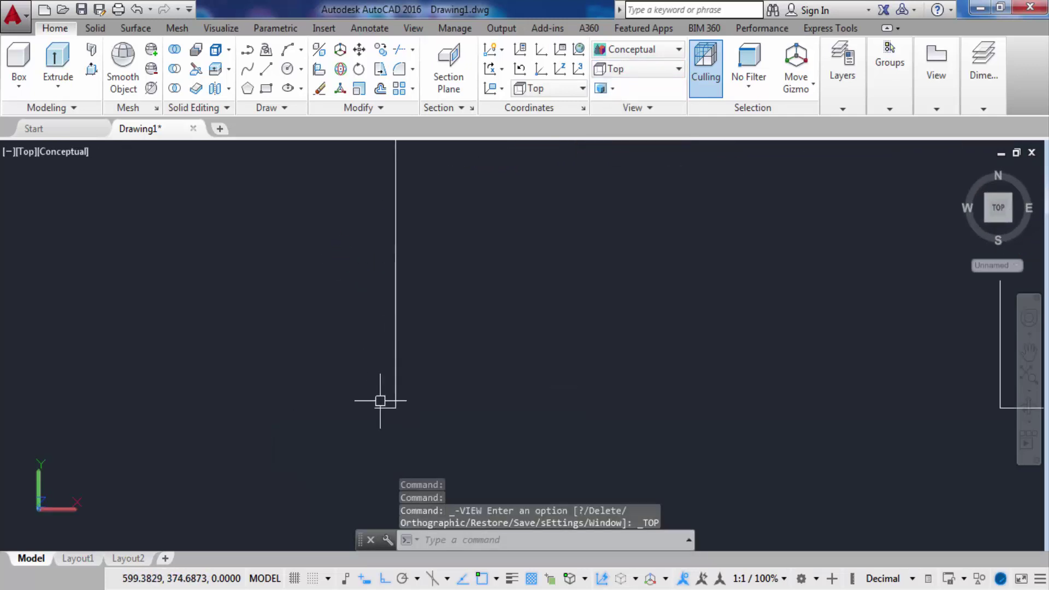
pyautogui.scroll(-1, 374, 416)
pyautogui.scroll(-3, 375, 420)
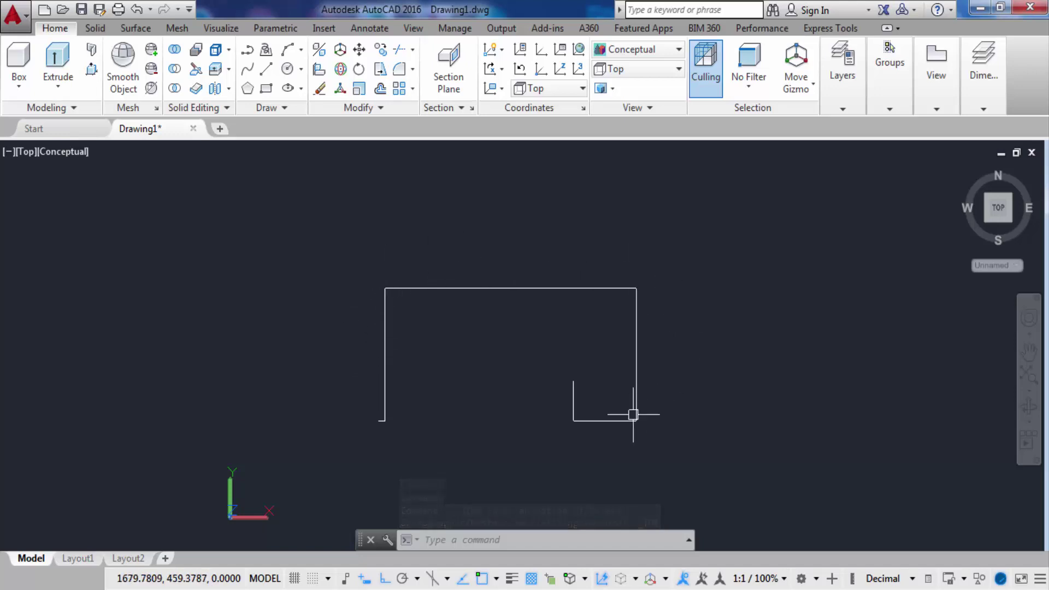
pyautogui.scroll(2, 388, 431)
pyautogui.scroll(2, 384, 417)
pyautogui.scroll(-3, 367, 381)
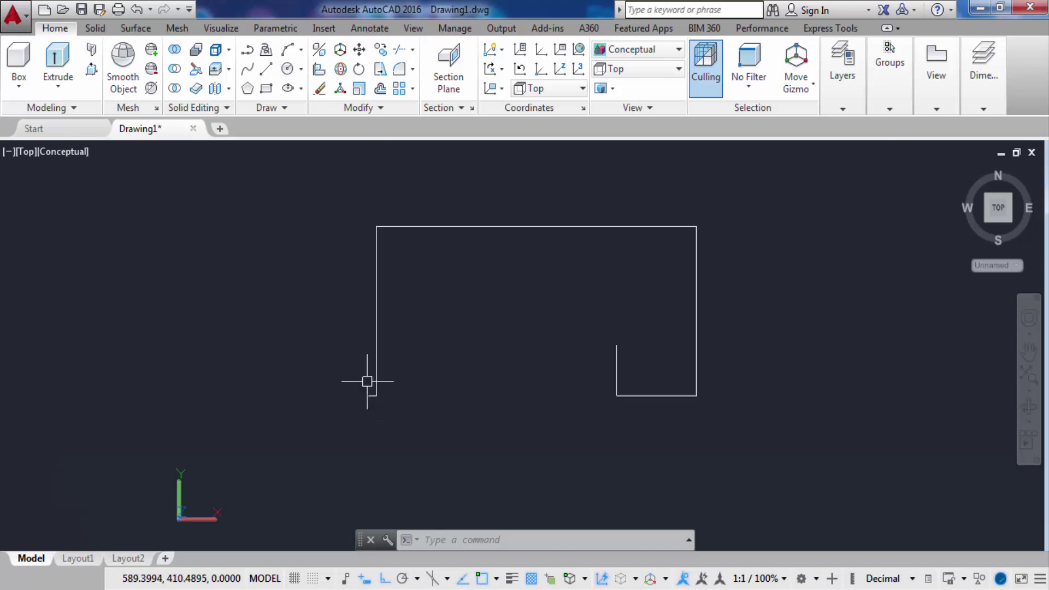
pyautogui.scroll(-2, 370, 304)
pyautogui.scroll(3, 373, 304)
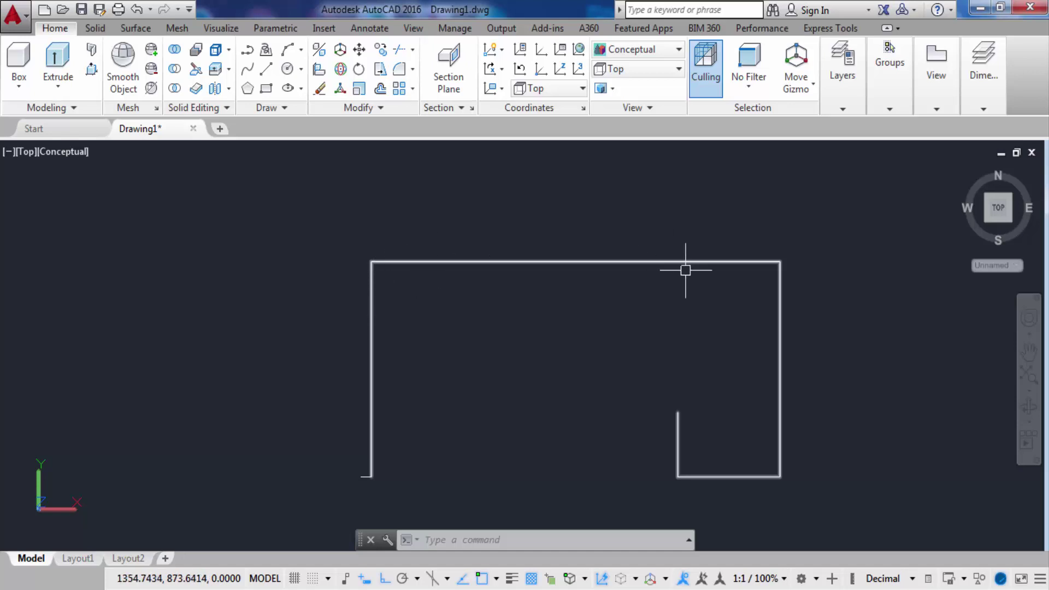
# Step: Pan and zoom around the path to inspect the profile at its far end
pyautogui.moveTo(706, 335); pyautogui.dragTo(632, 281, button='middle')
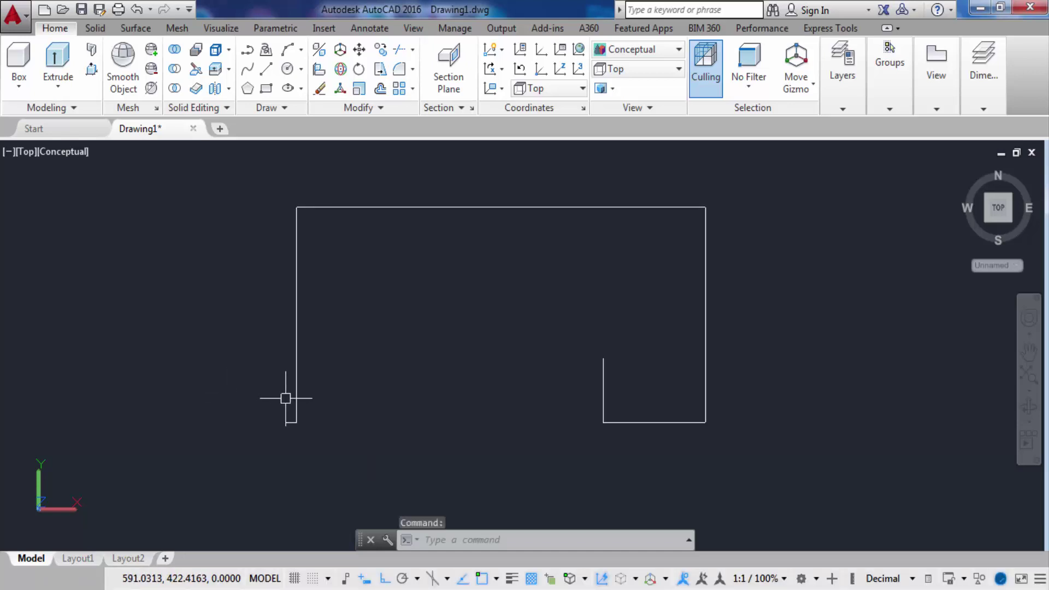
pyautogui.scroll(3, 301, 429)
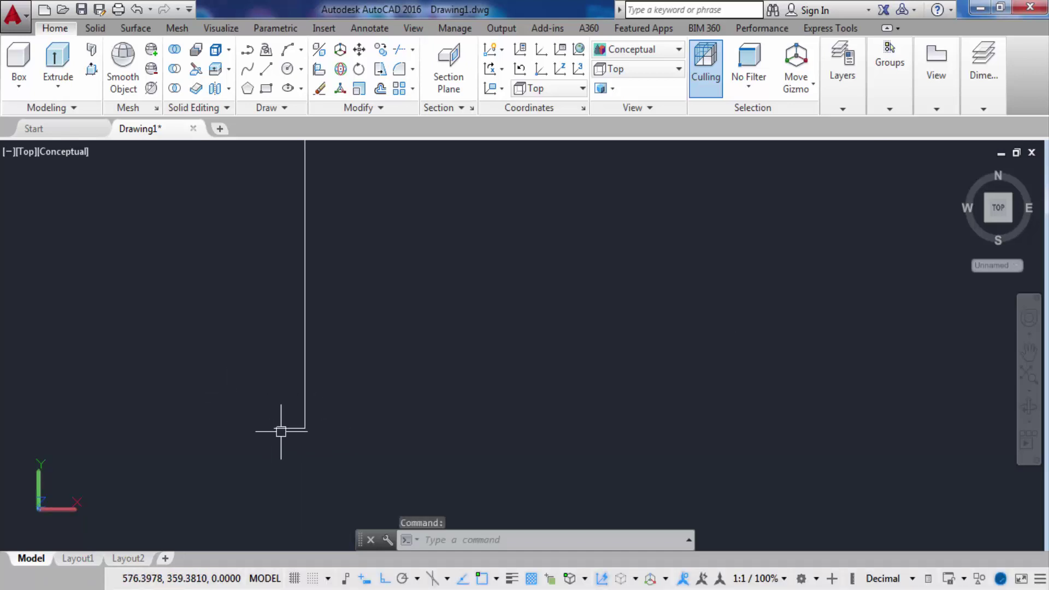
pyautogui.scroll(-2, 295, 436)
pyautogui.moveTo(379, 422); pyautogui.dragTo(512, 337, button='middle')
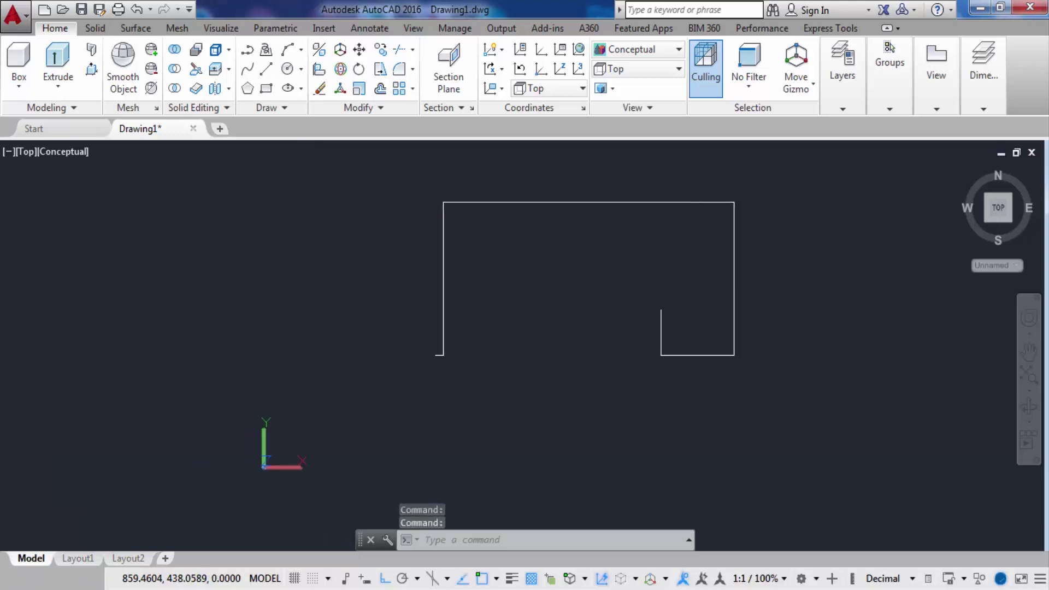
pyautogui.scroll(3, 418, 377)
pyautogui.scroll(3, 398, 371)
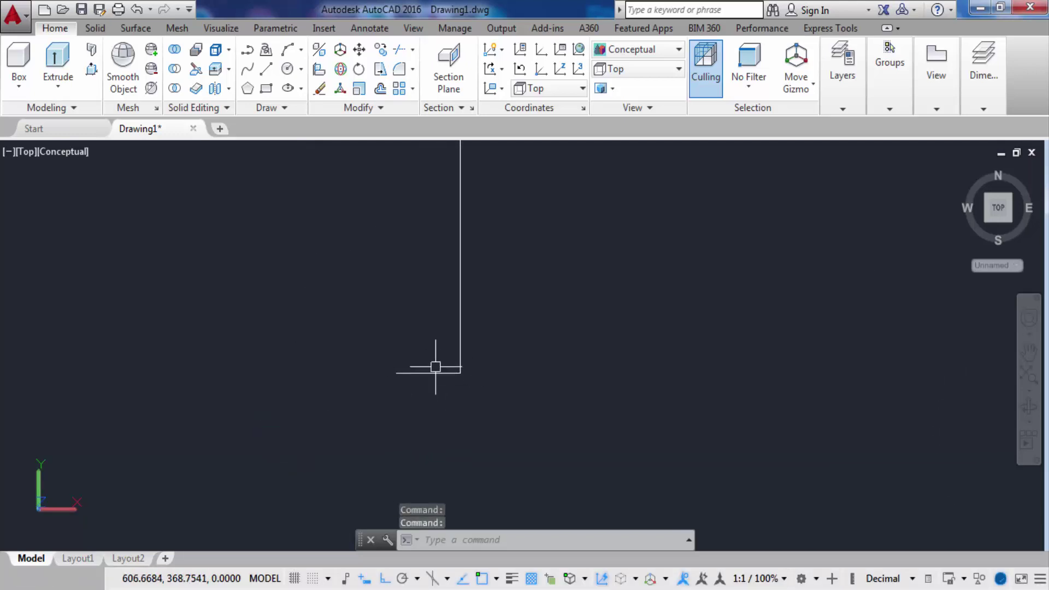
pyautogui.moveTo(438, 374); pyautogui.dragTo(426, 424, button='middle')
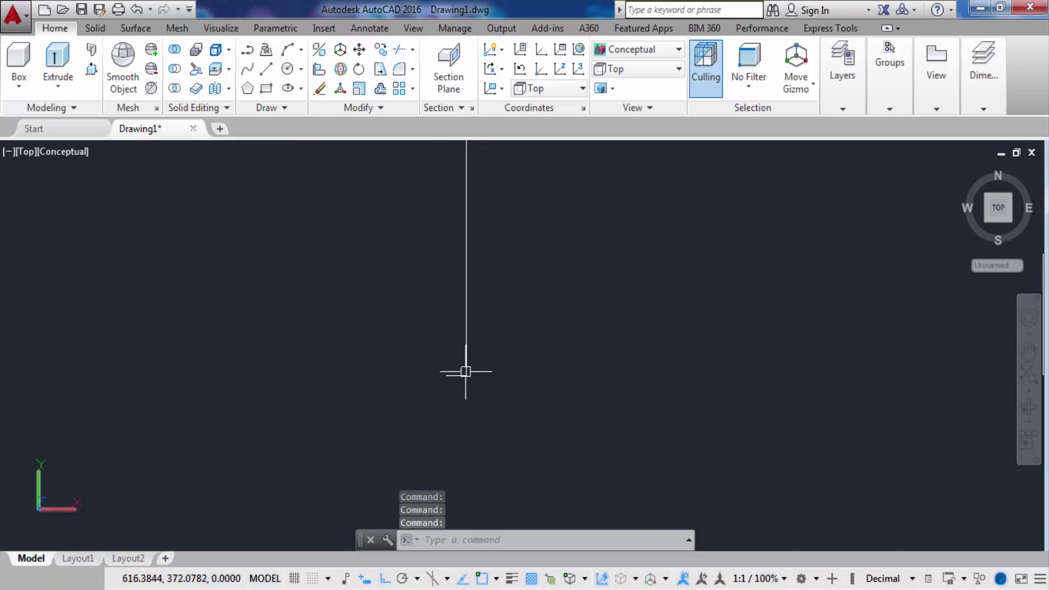
pyautogui.moveTo(464, 367)
pyautogui.mouseDown(button='middle')
pyautogui.moveTo(445, 478)
pyautogui.moveTo(475, 498)
pyautogui.moveTo(510, 351)
pyautogui.moveTo(560, 366)
pyautogui.mouseUp(button='middle')
pyautogui.scroll(2, 509, 410)
pyautogui.scroll(3, 524, 415)
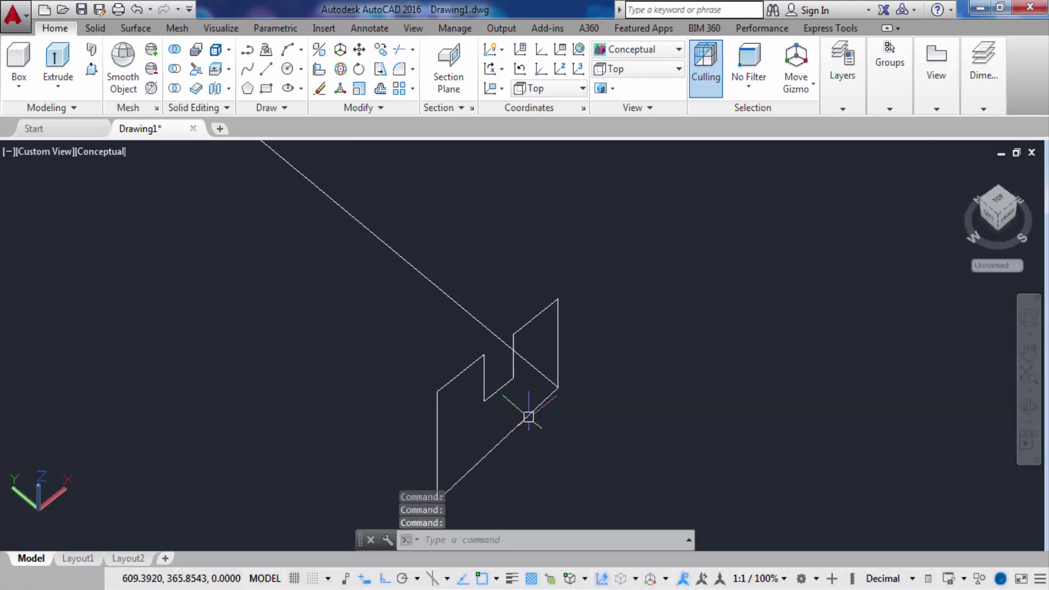
pyautogui.moveTo(529, 417); pyautogui.dragTo(557, 351, button='middle')
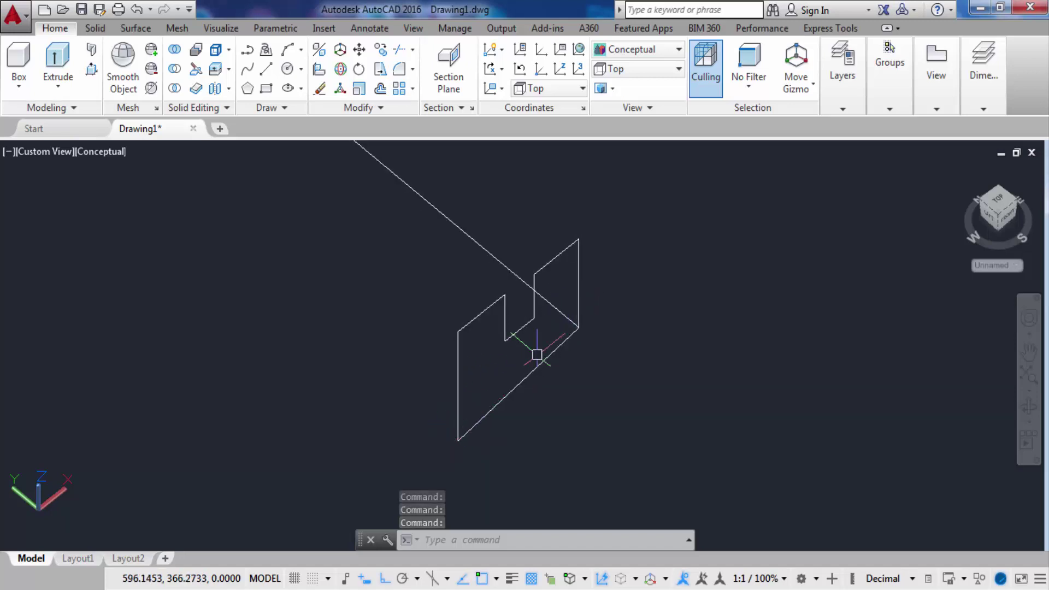
pyautogui.scroll(3, 568, 325)
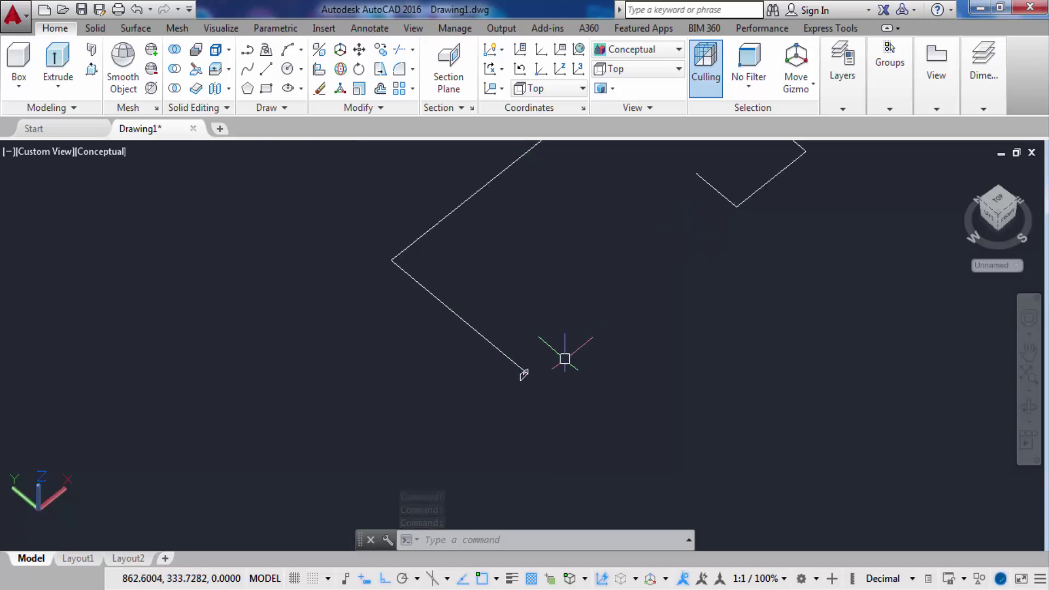
pyautogui.moveTo(523, 374); pyautogui.dragTo(447, 464, button='middle')
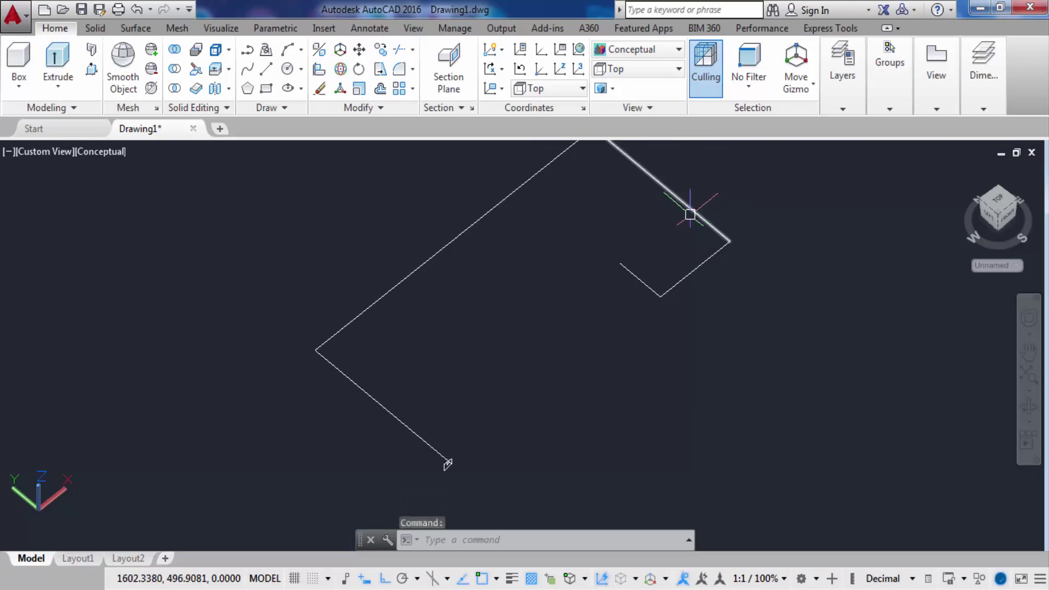
pyautogui.scroll(-2, 552, 375)
pyautogui.scroll(-3, 535, 403)
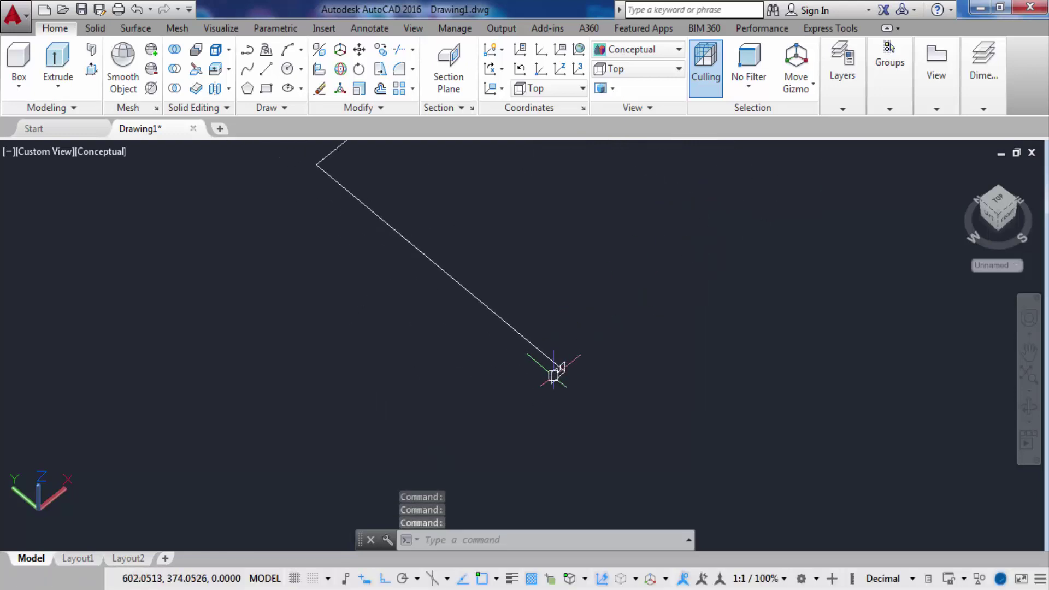
pyautogui.scroll(-2, 560, 382)
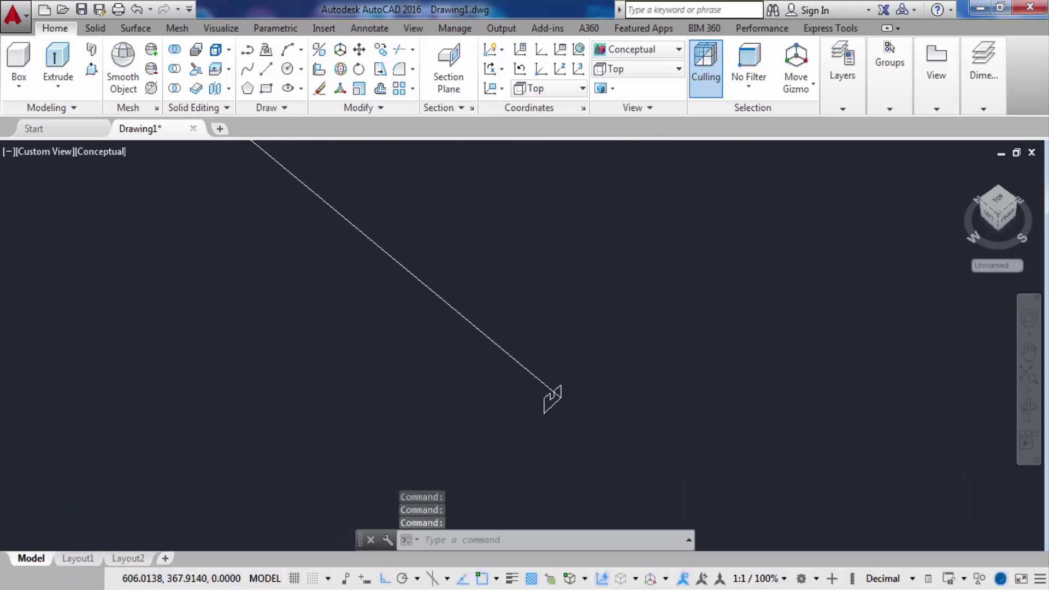
pyautogui.scroll(3, 498, 445)
pyautogui.scroll(2, 533, 417)
pyautogui.scroll(2, 481, 350)
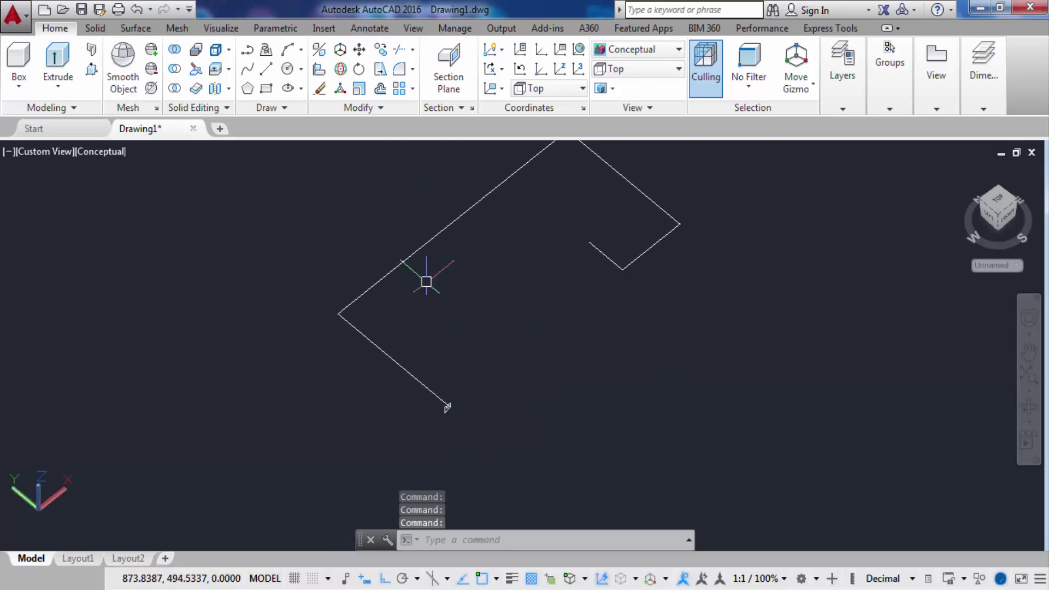
pyautogui.click(59, 87)
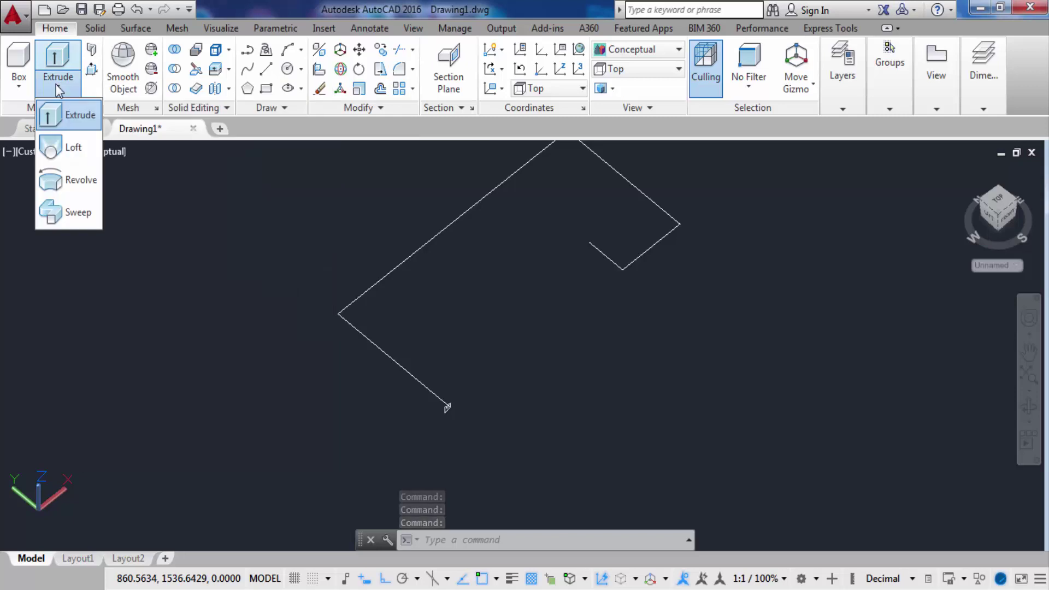
pyautogui.press('Escape')
pyautogui.press('Escape')
pyautogui.press('Escape')
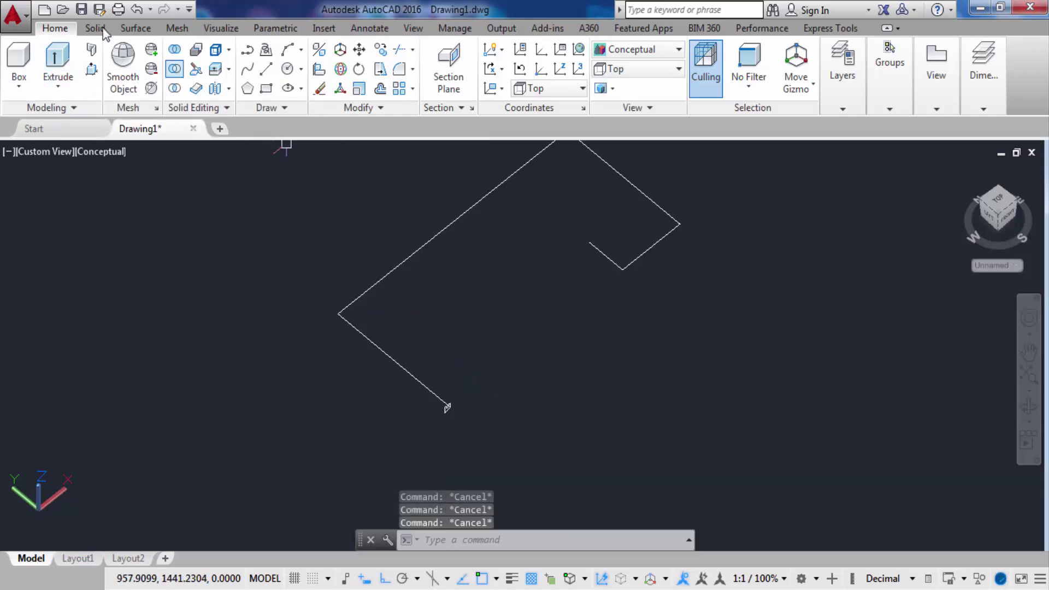
pyautogui.click(58, 86)
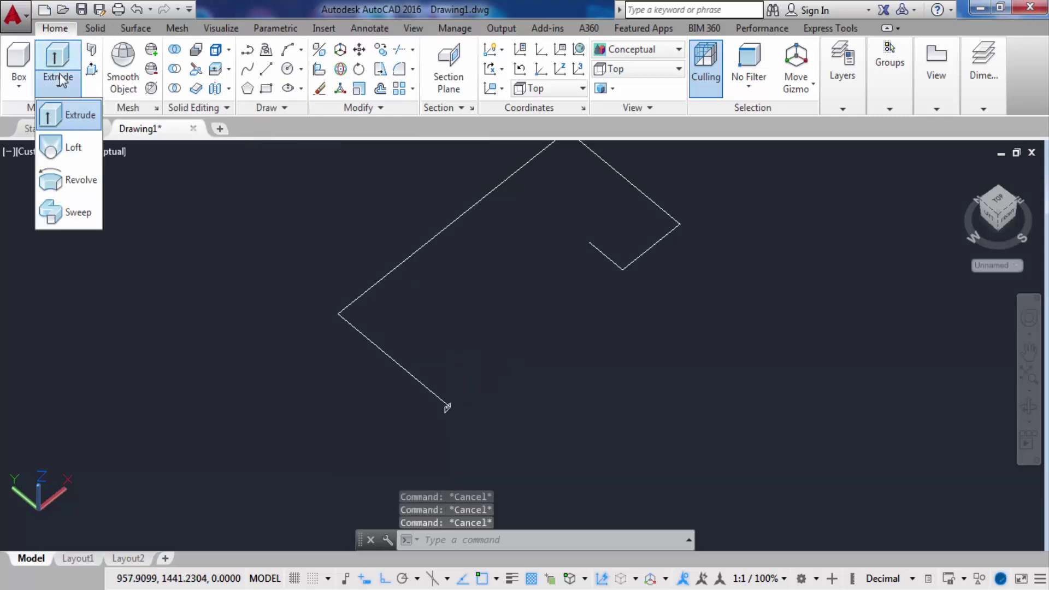
pyautogui.click(73, 213)
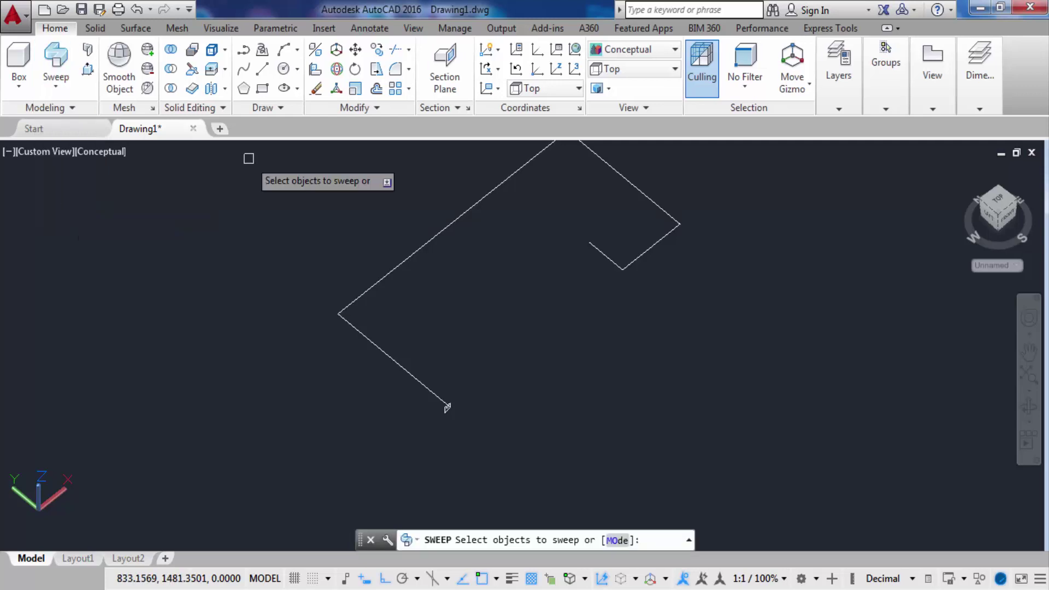
pyautogui.scroll(2, 445, 441)
pyautogui.scroll(2, 444, 441)
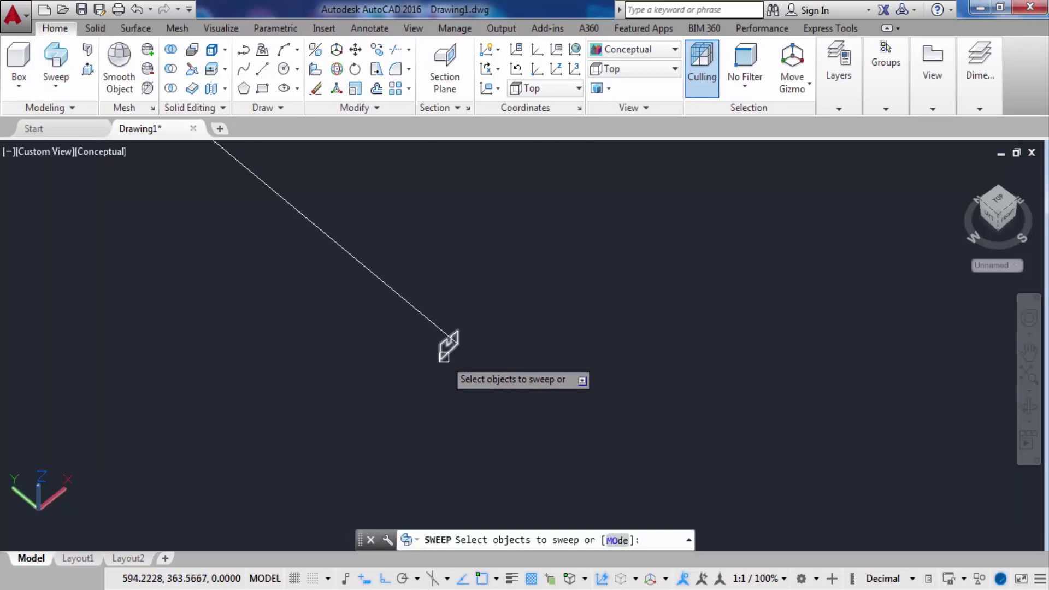
pyautogui.click(437, 352)
pyautogui.press('Return')
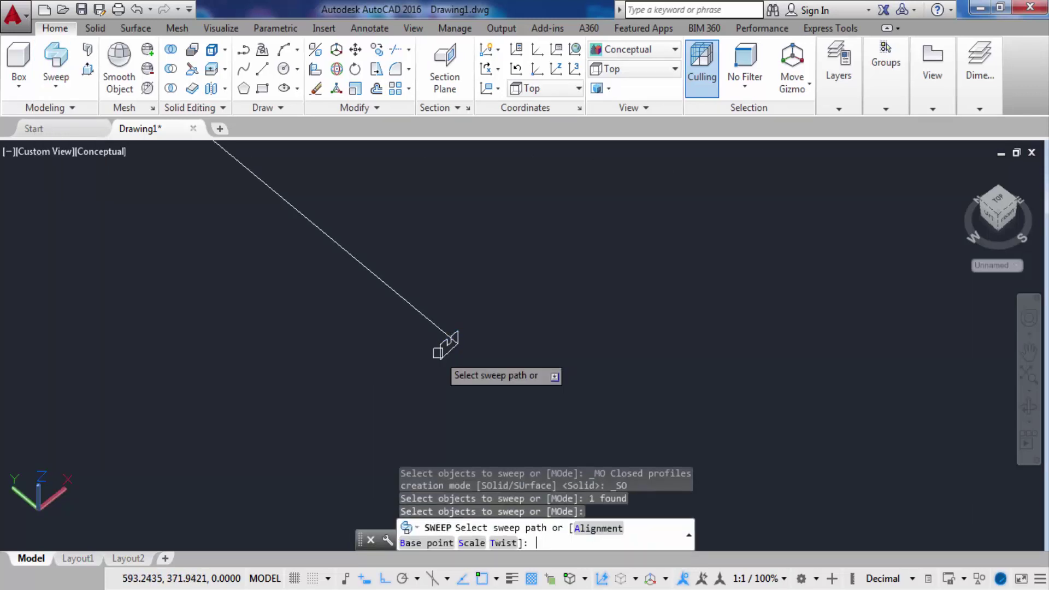
pyautogui.click(432, 316)
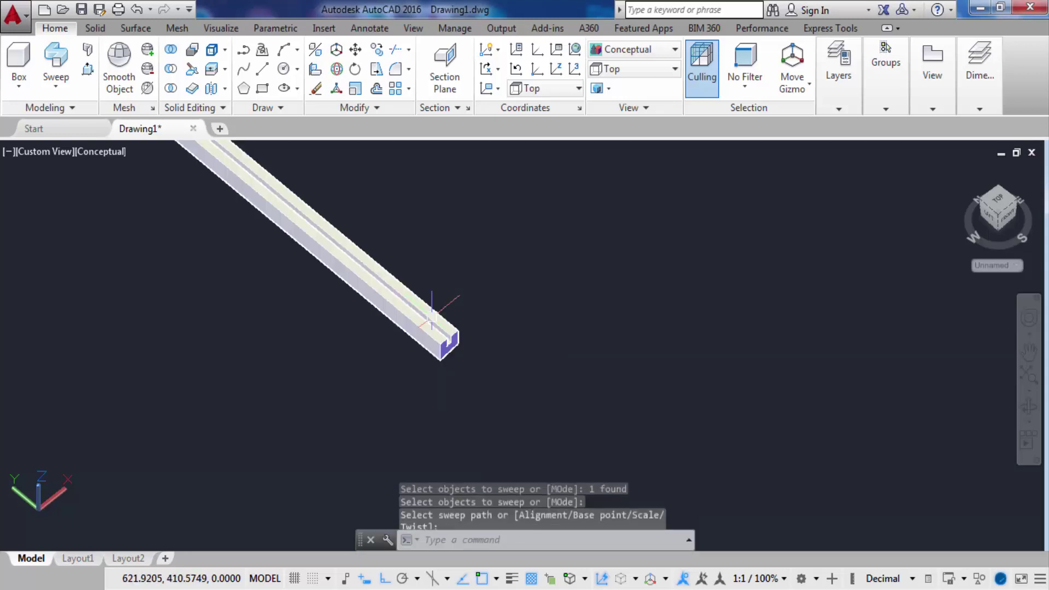
pyautogui.scroll(-3, 435, 374)
pyautogui.scroll(4, 547, 278)
pyautogui.scroll(1, 547, 277)
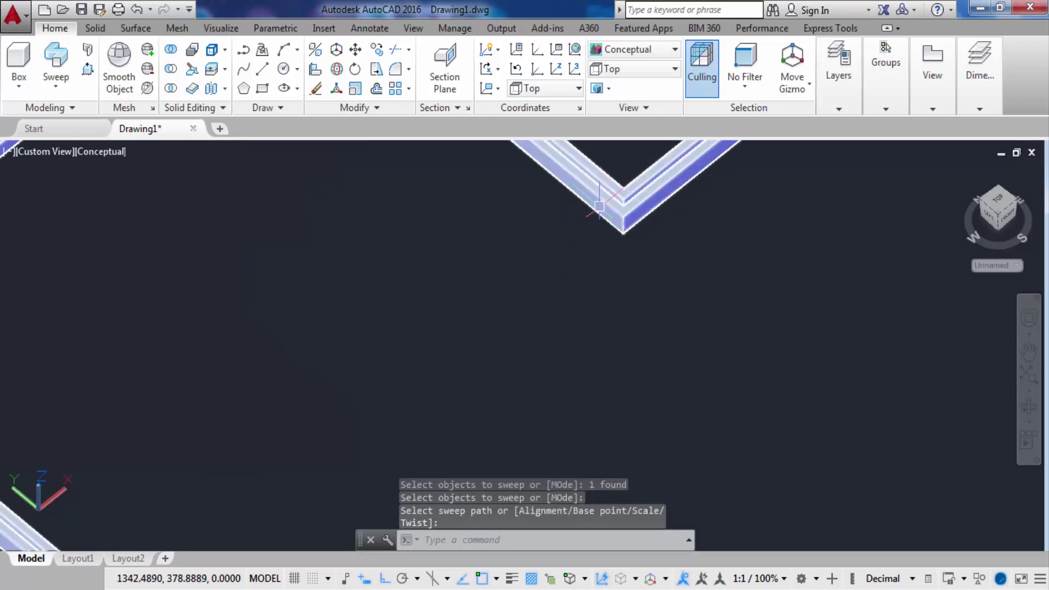
pyautogui.moveTo(590, 199); pyautogui.dragTo(585, 250, button='middle')
pyautogui.scroll(-3, 543, 370)
pyautogui.scroll(2, 473, 394)
pyautogui.scroll(2, 618, 316)
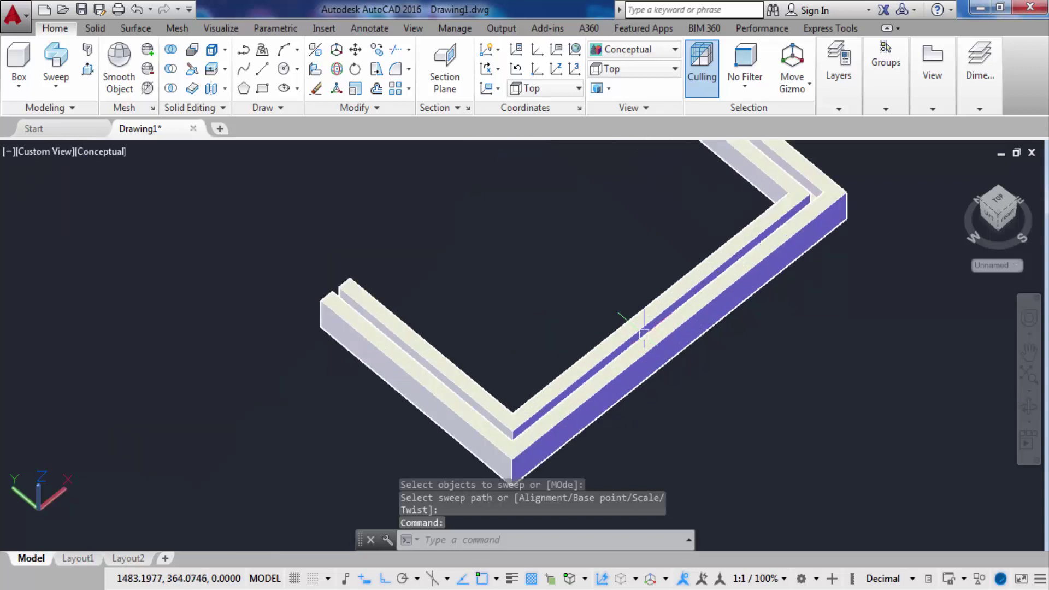
pyautogui.scroll(-2, 621, 309)
pyautogui.scroll(-2, 621, 309)
pyautogui.scroll(5, 641, 351)
pyautogui.moveTo(641, 352); pyautogui.dragTo(665, 279, button='middle')
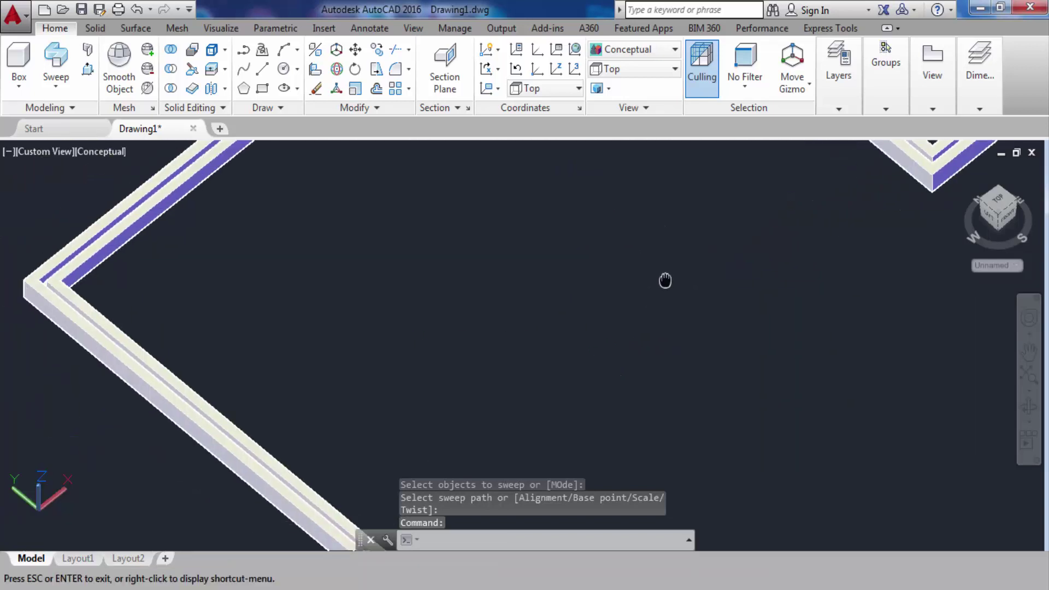
pyautogui.scroll(-3, 677, 281)
pyautogui.scroll(3, 666, 311)
pyautogui.scroll(1, 492, 415)
pyautogui.moveTo(652, 348); pyautogui.dragTo(628, 325, button='middle')
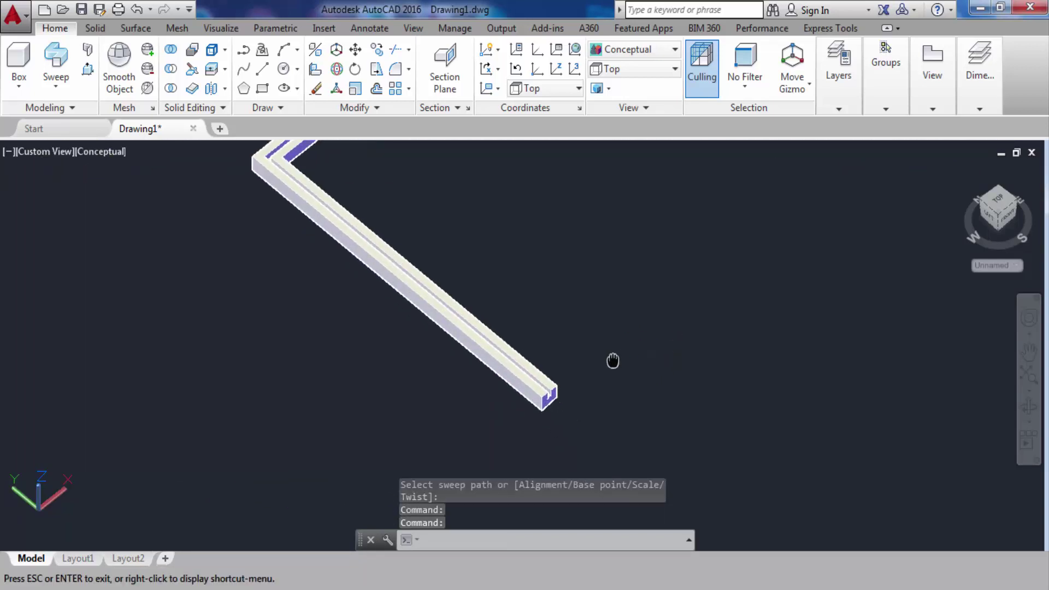
pyautogui.click(415, 273)
pyautogui.click(68, 85)
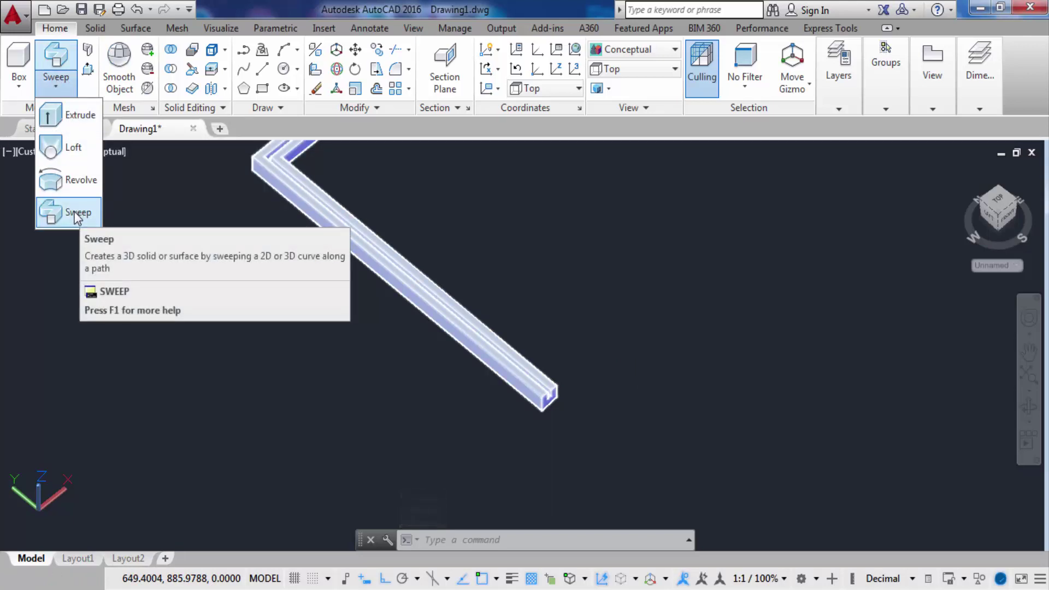
pyautogui.press('Escape')
pyautogui.press('Escape')
pyautogui.click(540, 274)
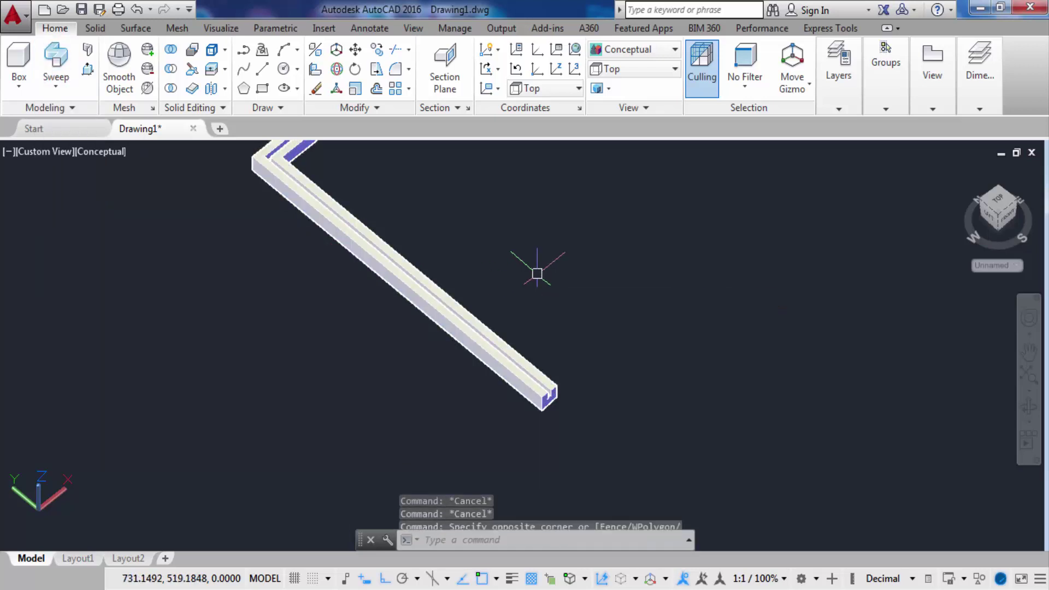
pyautogui.hotkey('ctrl', 'z')
pyautogui.hotkey('ctrl', 'z')
pyautogui.hotkey('ctrl', 'z')
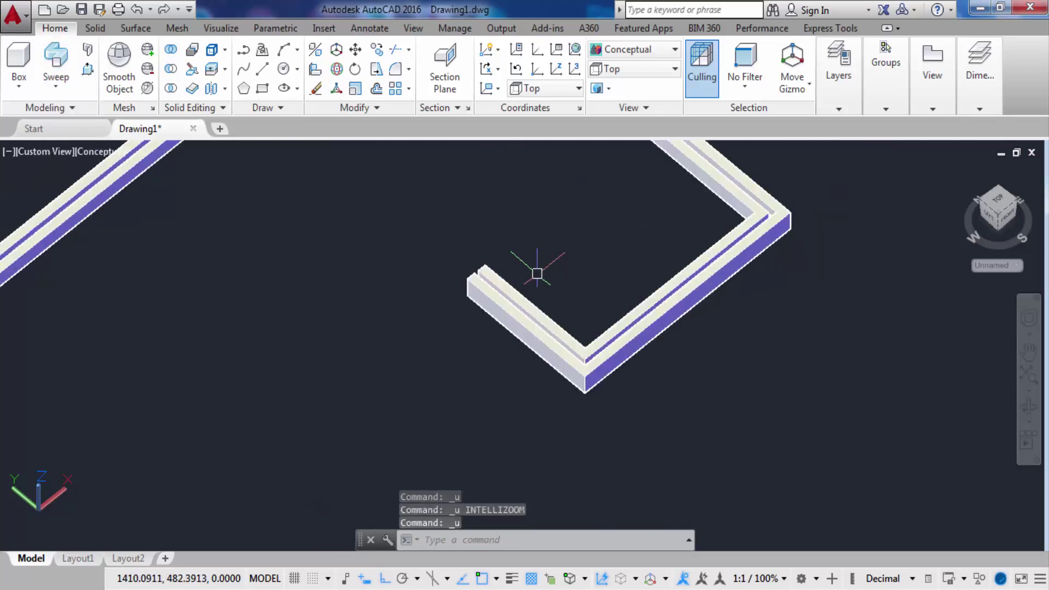
pyautogui.hotkey('ctrl', 'z')
pyautogui.hotkey('ctrl', 'z')
pyautogui.hotkey('ctrl', 'z')
pyautogui.hotkey('ctrl', 'z')
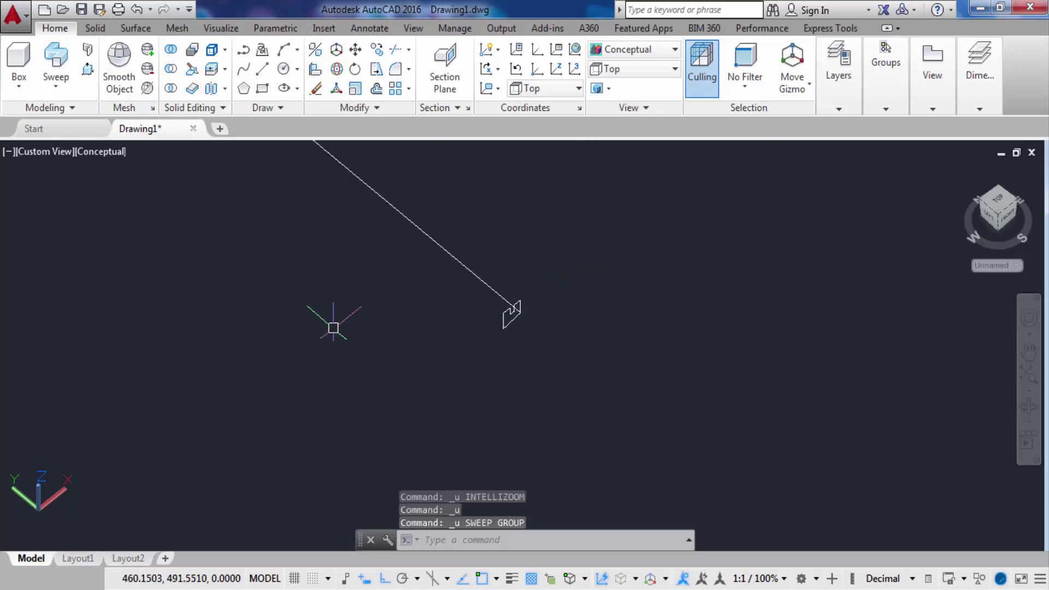
pyautogui.click(56, 60)
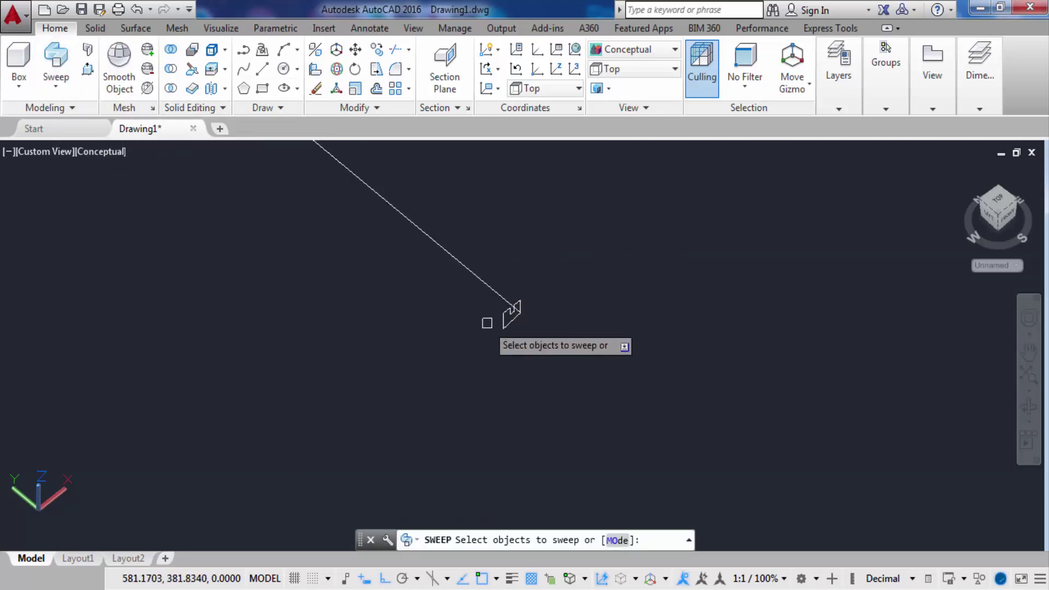
pyautogui.click(502, 316)
pyautogui.press('Return')
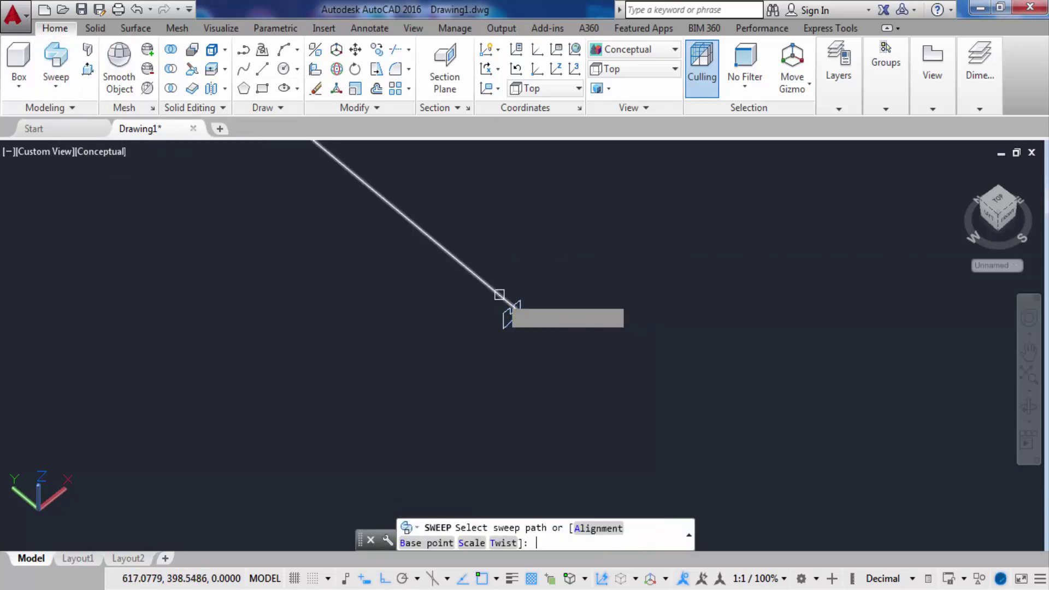
pyautogui.click(499, 295)
pyautogui.scroll(-5, 631, 351)
pyautogui.scroll(2, 667, 346)
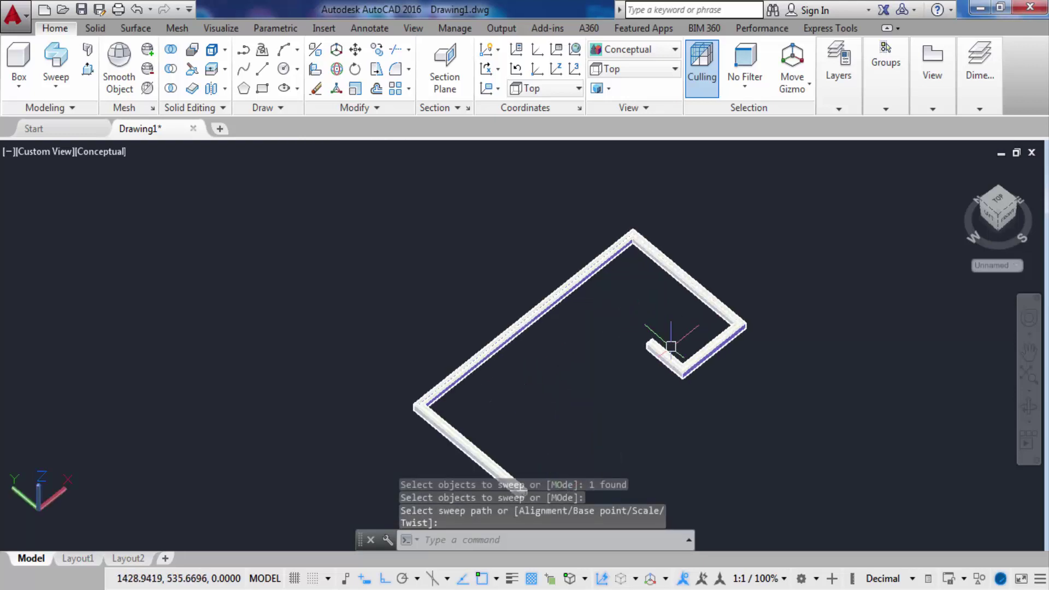
pyautogui.moveTo(667, 346); pyautogui.dragTo(639, 269, button='middle')
pyautogui.scroll(5, 414, 316)
pyautogui.scroll(-3, 414, 316)
pyautogui.scroll(-2, 503, 358)
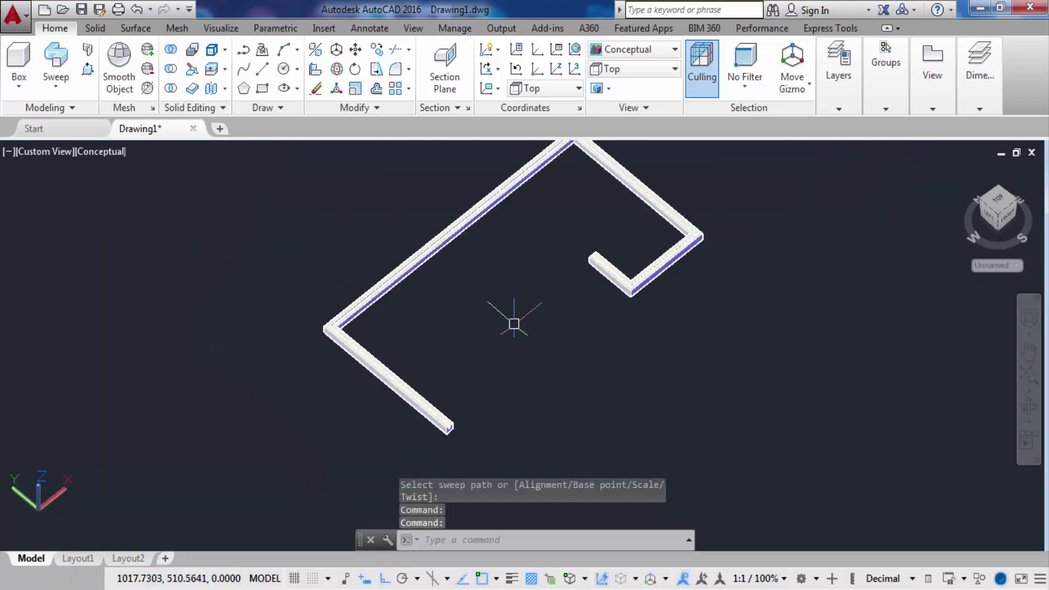
pyautogui.scroll(3, 628, 260)
pyautogui.scroll(2, 663, 246)
pyautogui.press('Escape')
pyautogui.press('Escape')
pyautogui.press('Escape')
pyautogui.hotkey('ctrl', 'z')
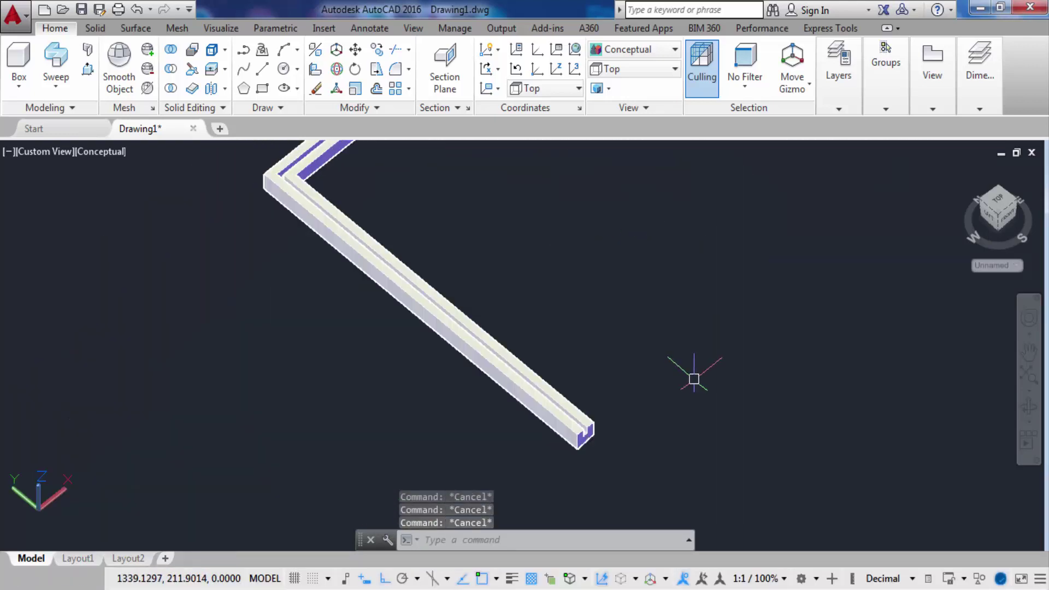
pyautogui.hotkey('ctrl', 'z')
pyautogui.hotkey('ctrl', 'z')
pyautogui.hotkey('ctrl', 'z')
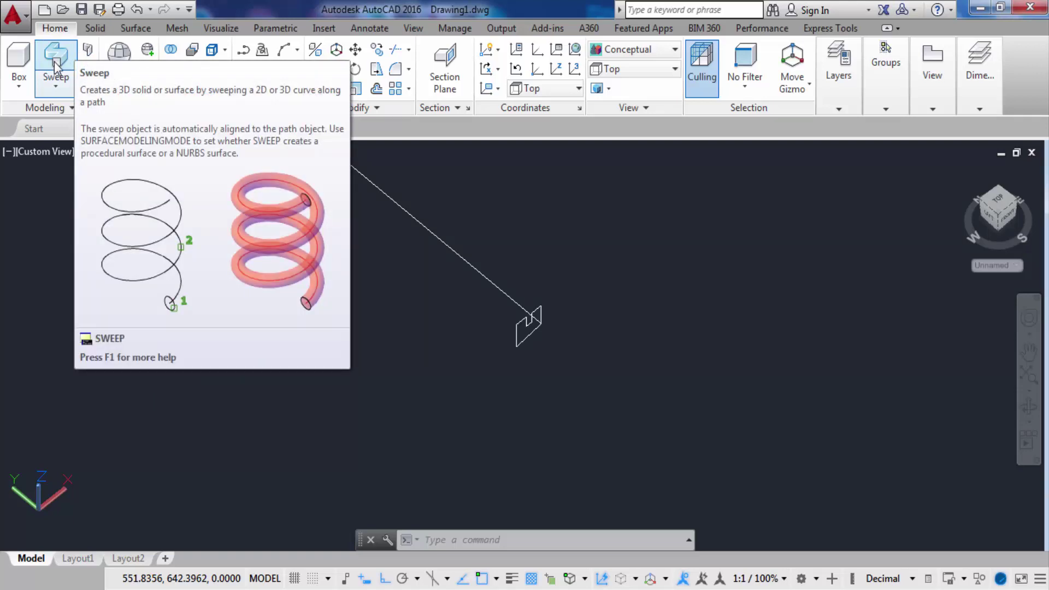
# Step: Sweep the stepped profile along the polyline with twist angle 1; it fails as non-tangent
pyautogui.click(55, 75)
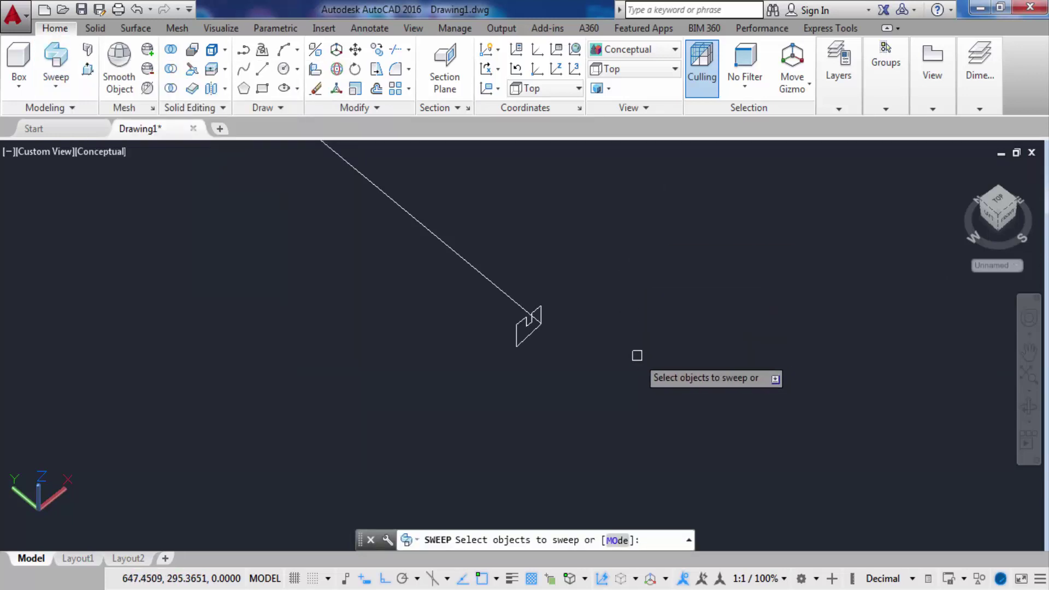
pyautogui.click(539, 310)
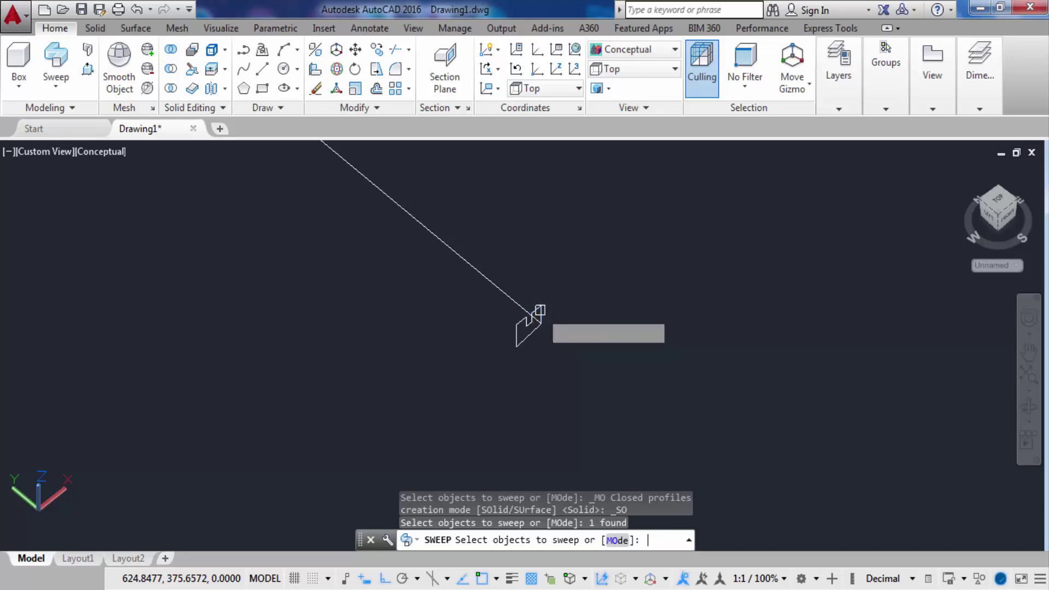
pyautogui.press('Return')
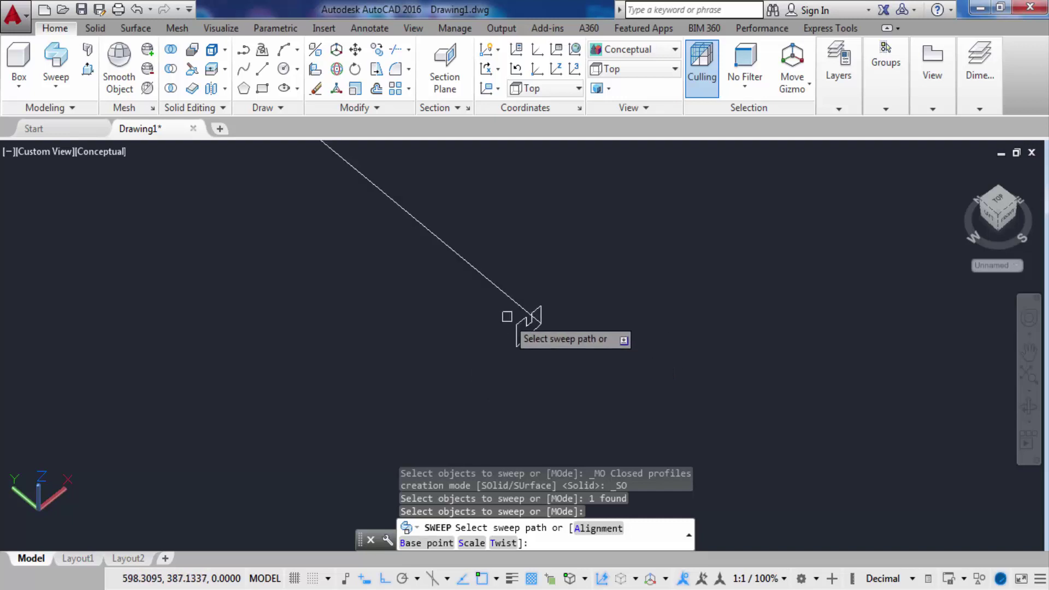
pyautogui.scroll(5, 541, 328)
pyautogui.scroll(5, 501, 333)
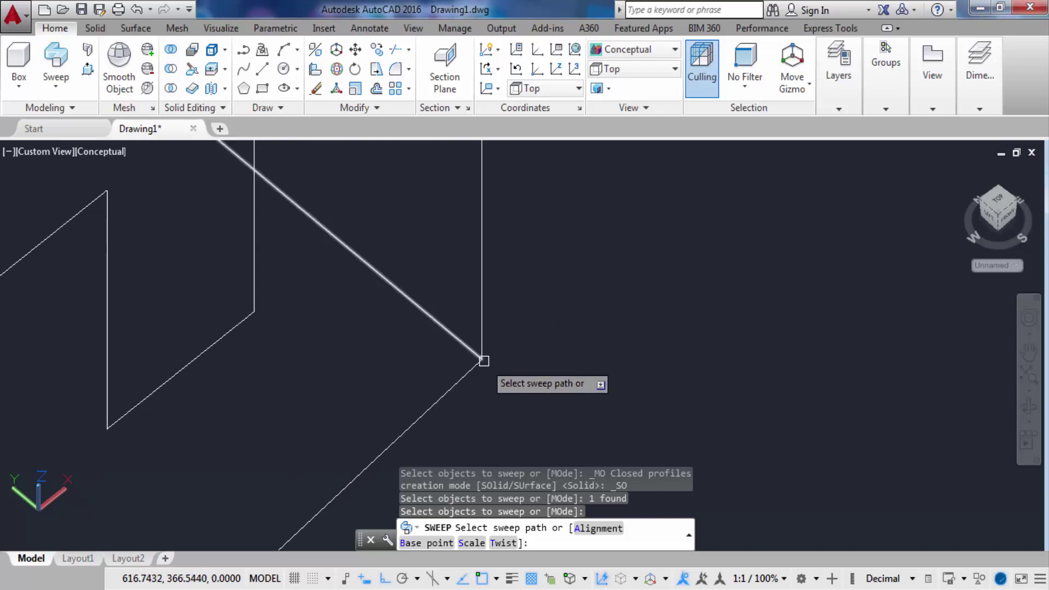
pyautogui.scroll(-3, 484, 361)
pyautogui.scroll(-2, 546, 393)
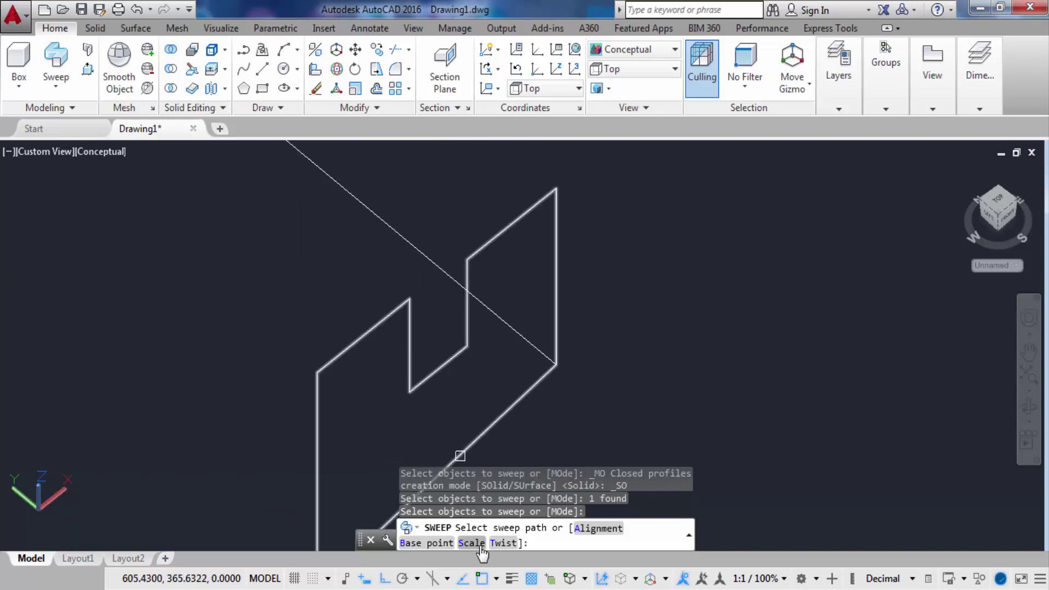
pyautogui.scroll(-2, 513, 433)
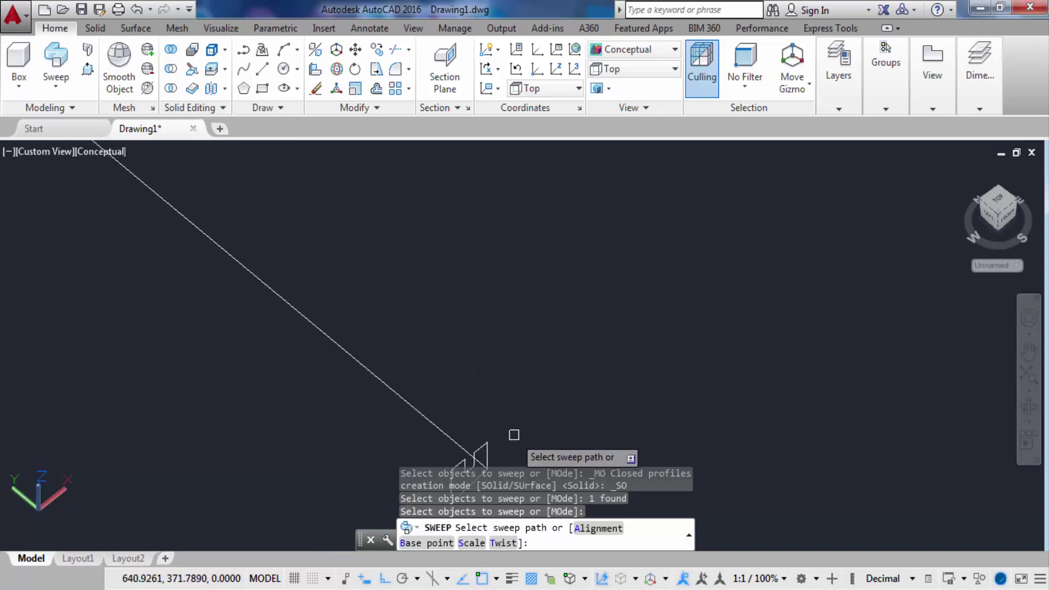
pyautogui.scroll(-2, 406, 346)
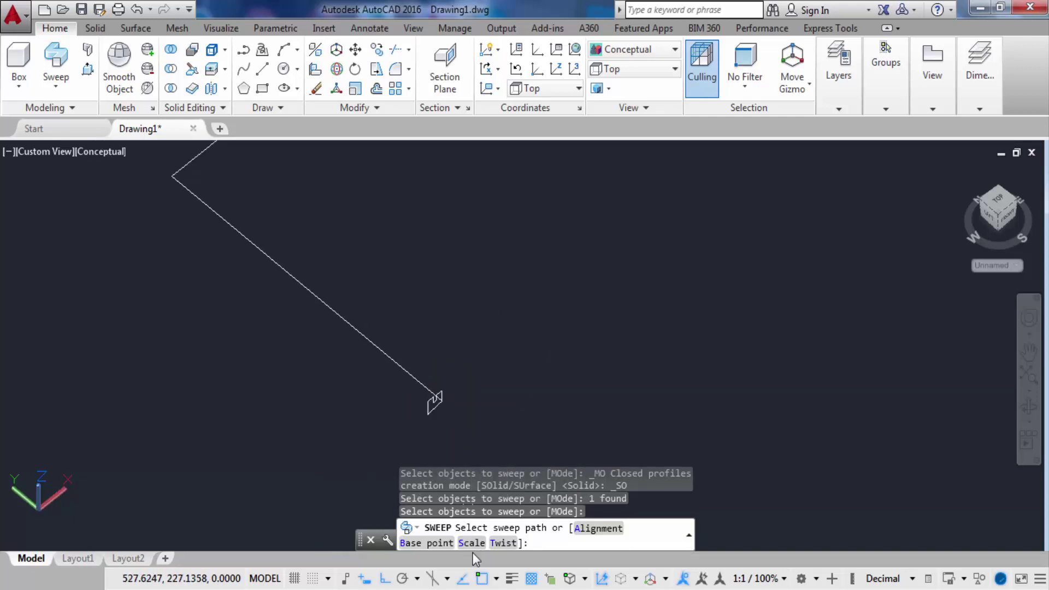
pyautogui.click(501, 542)
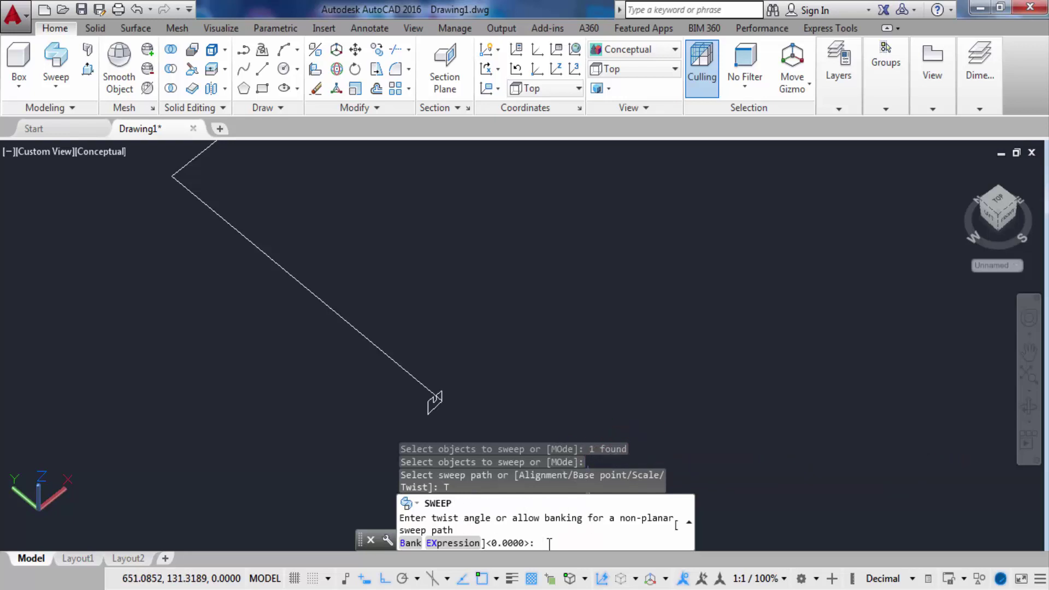
pyautogui.write('1')
pyautogui.press('Return')
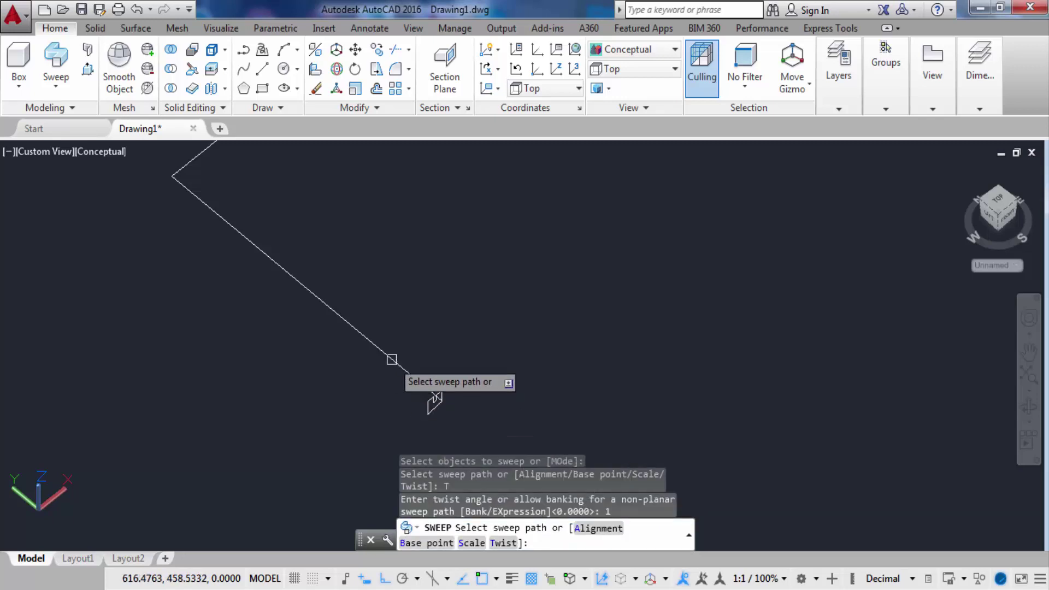
pyautogui.click(435, 397)
# Step: Pan and zoom to bring the profile at the polyline's end into view
pyautogui.scroll(-2, 473, 407)
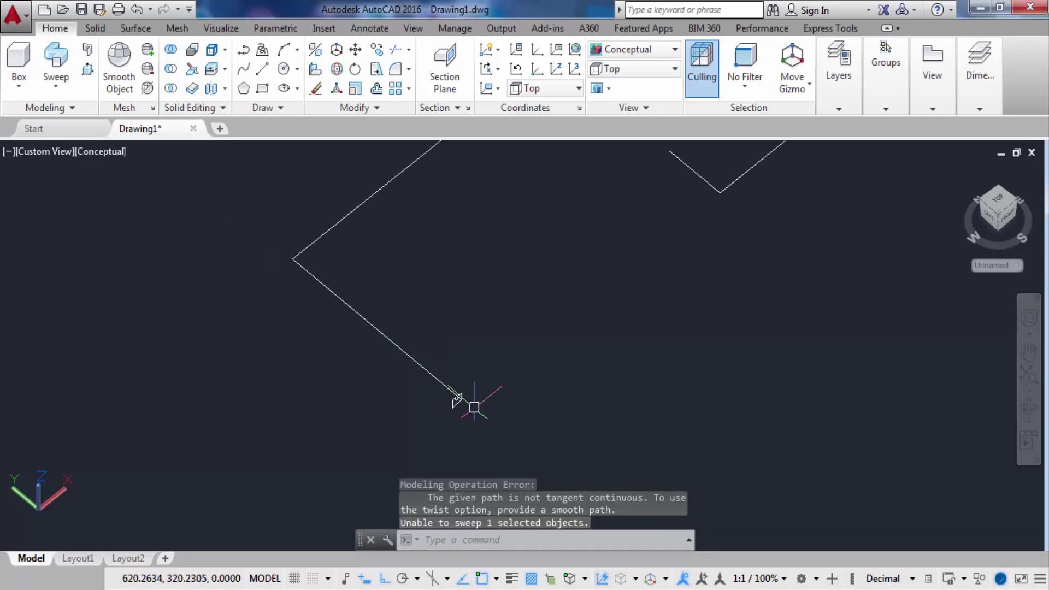
pyautogui.scroll(2, 383, 377)
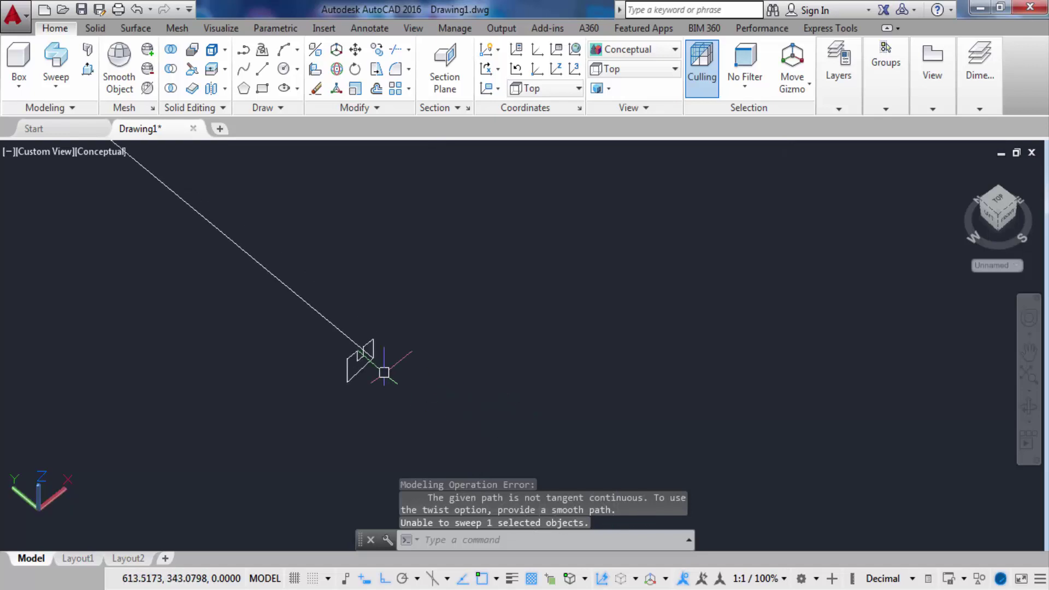
pyautogui.scroll(-3, 403, 409)
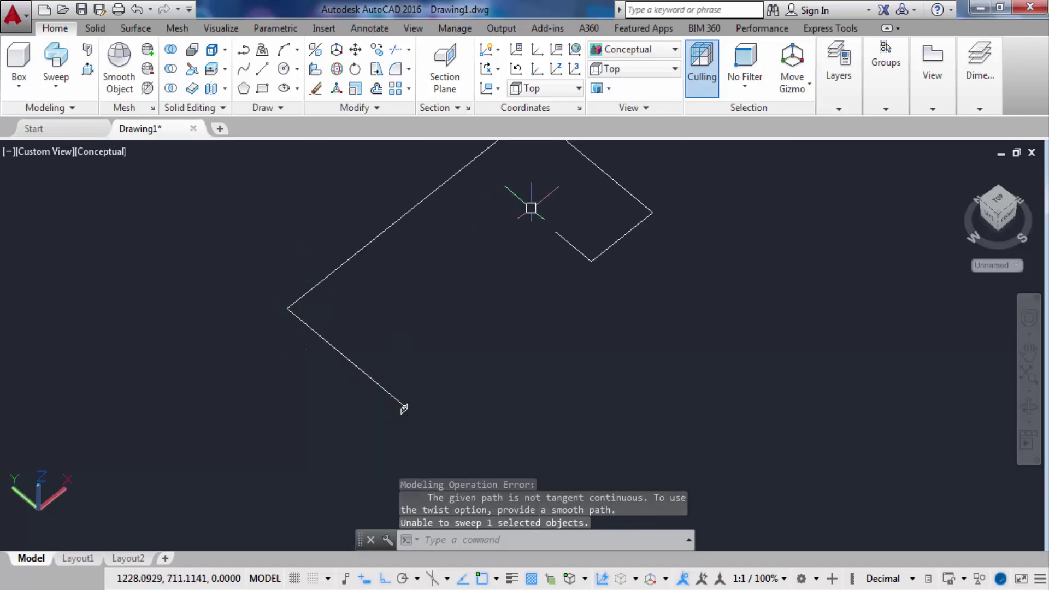
pyautogui.moveTo(530, 208); pyautogui.dragTo(744, 290, button='middle')
pyautogui.scroll(2, 517, 435)
pyautogui.scroll(-2, 467, 448)
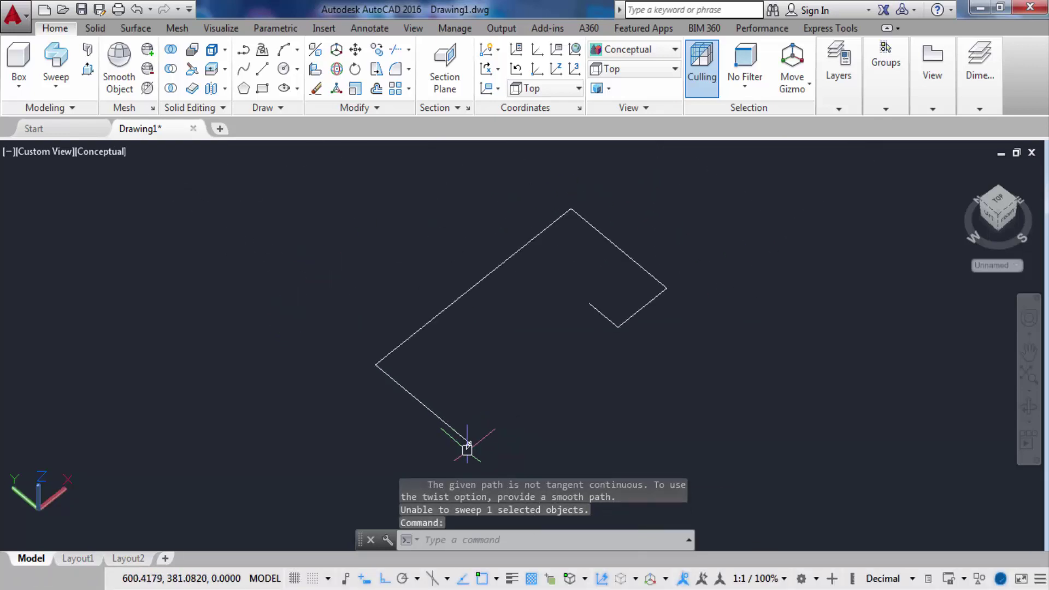
pyautogui.scroll(3, 467, 447)
pyautogui.moveTo(467, 441); pyautogui.dragTo(421, 477, button='middle')
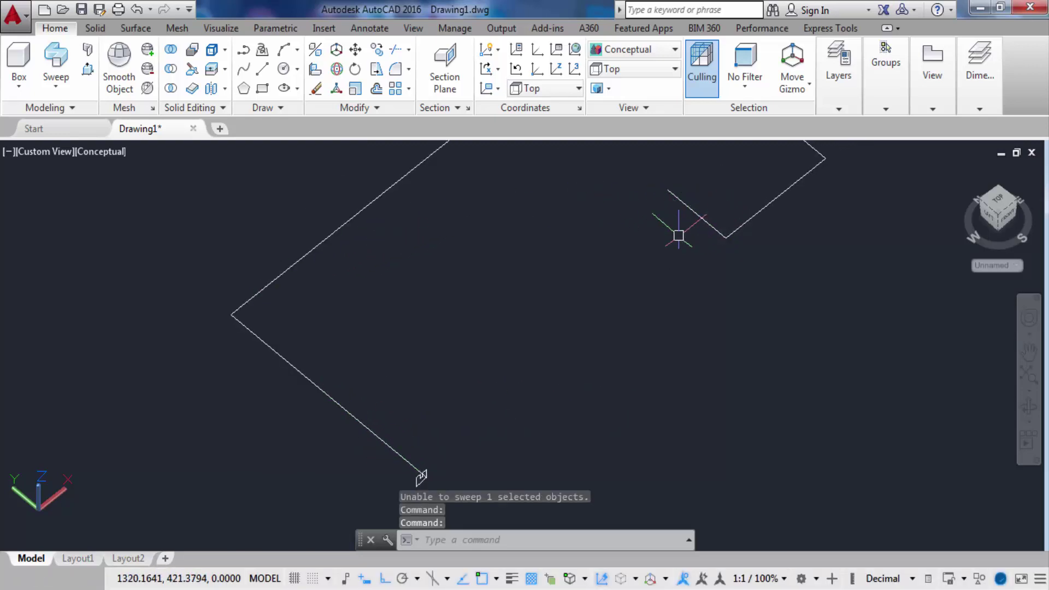
pyautogui.moveTo(458, 408); pyautogui.dragTo(441, 338, button='middle')
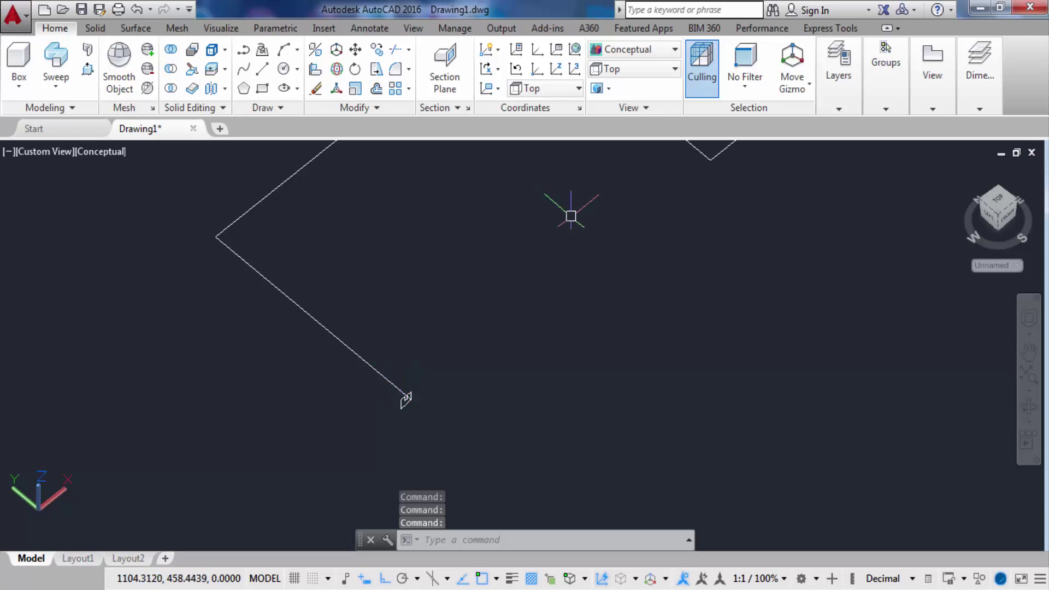
pyautogui.moveTo(571, 215); pyautogui.dragTo(631, 283, button='middle')
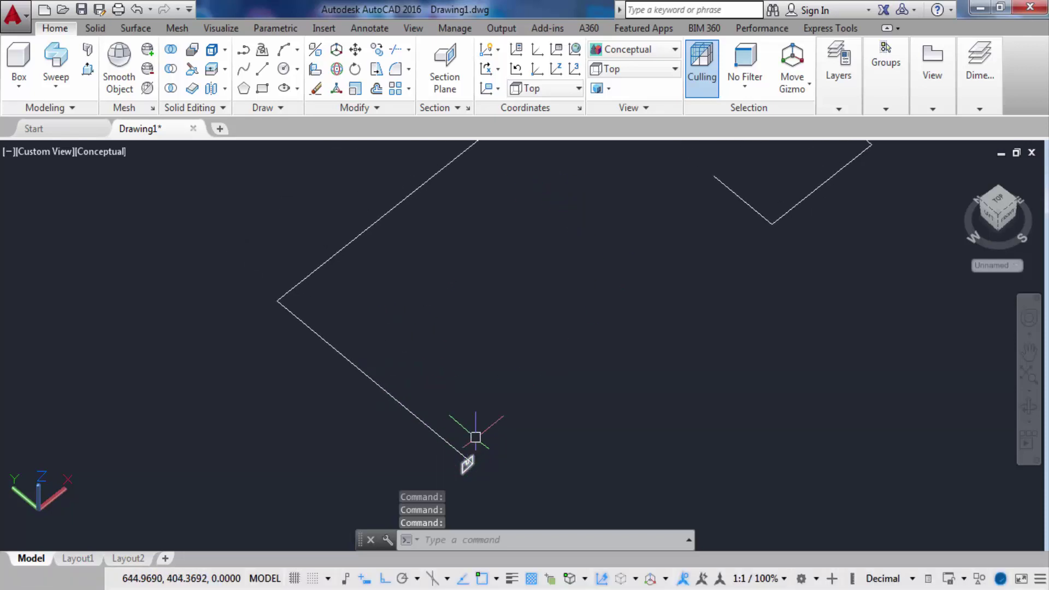
pyautogui.moveTo(467, 464); pyautogui.dragTo(516, 355, button='middle')
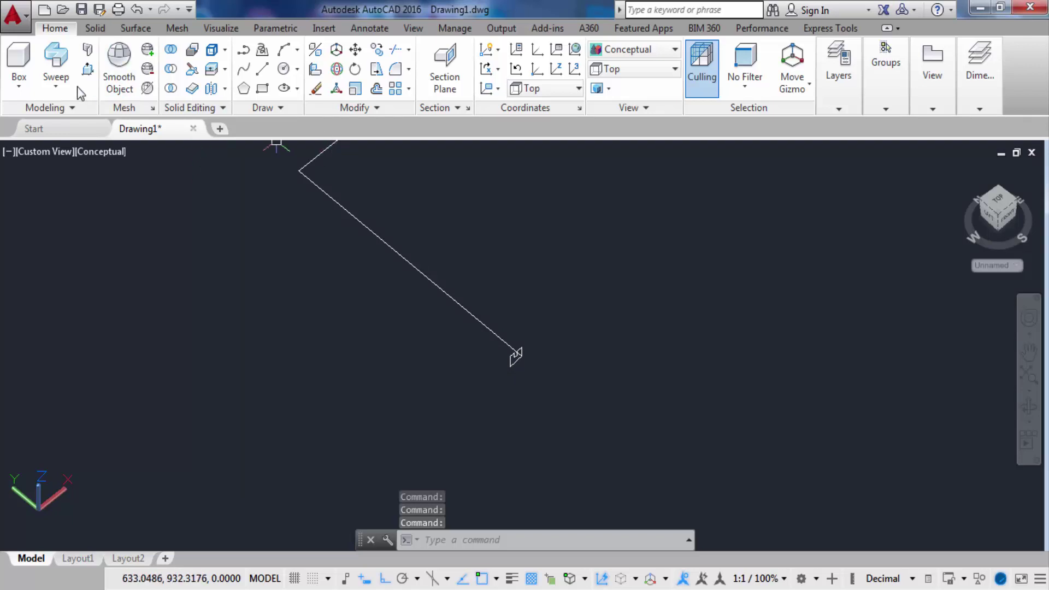
pyautogui.moveTo(576, 375); pyautogui.dragTo(548, 358, button='middle')
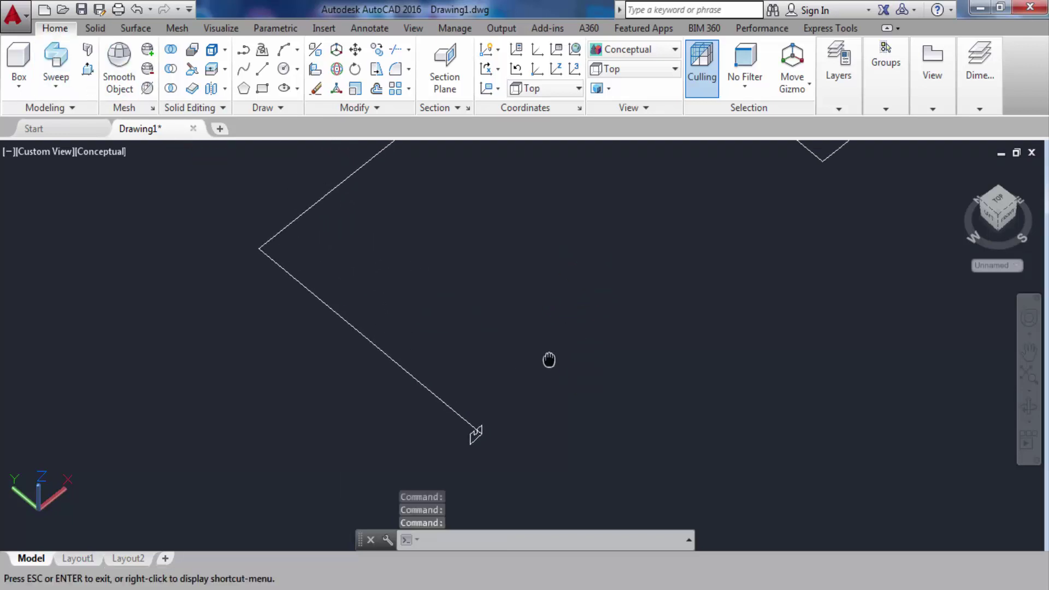
pyautogui.scroll(-4, 548, 358)
pyautogui.scroll(2, 514, 401)
pyautogui.moveTo(513, 400); pyautogui.dragTo(448, 422, button='middle')
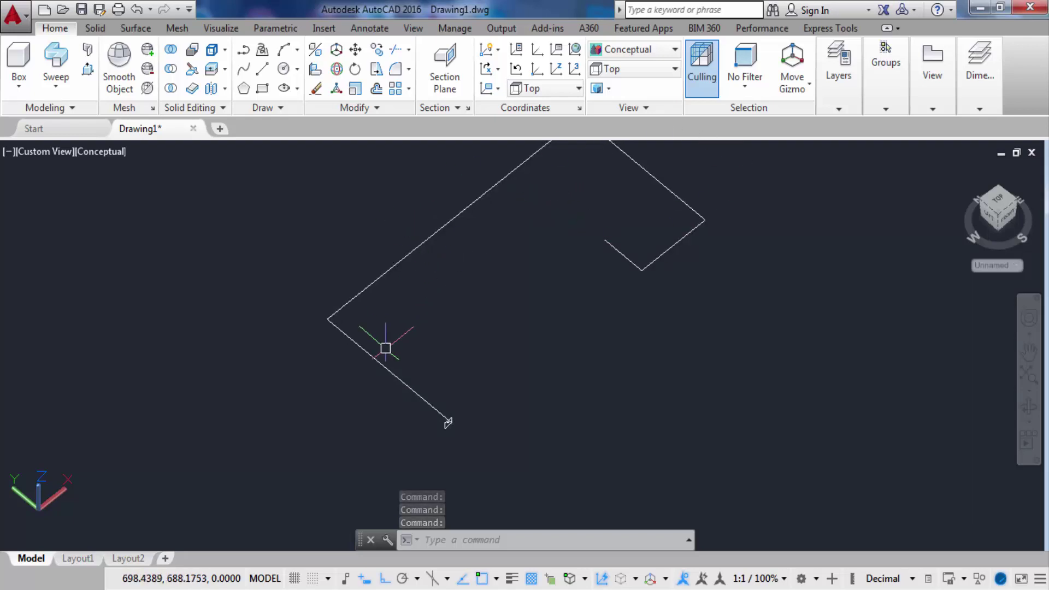
pyautogui.scroll(5, 447, 422)
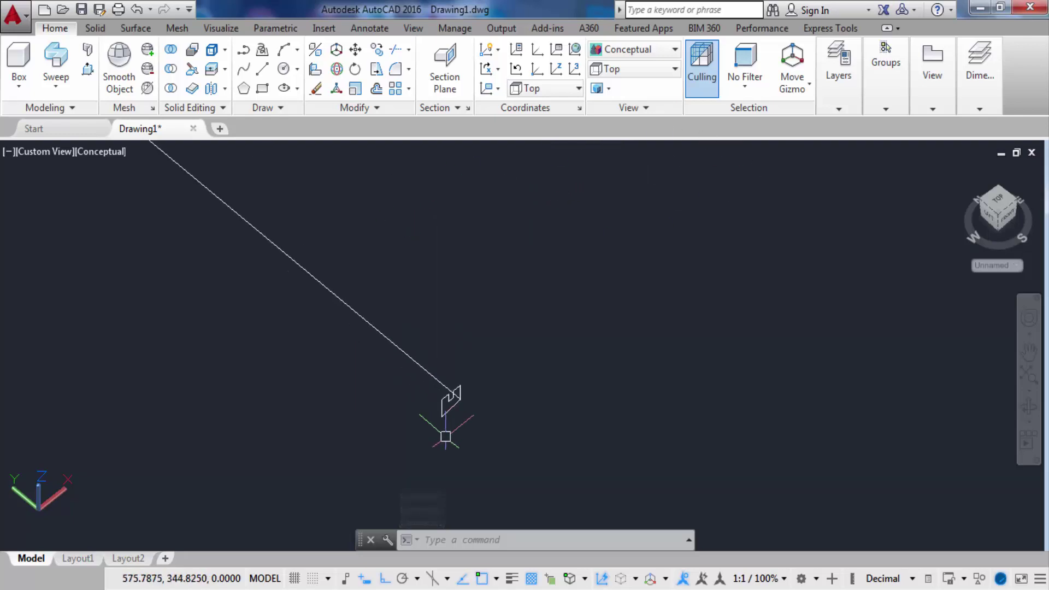
pyautogui.scroll(-6, 446, 426)
pyautogui.scroll(5, 449, 423)
pyautogui.scroll(-5, 451, 423)
# Step: Orbit around the path, select the small notched profile at its end, and erase it
pyautogui.click(456, 429)
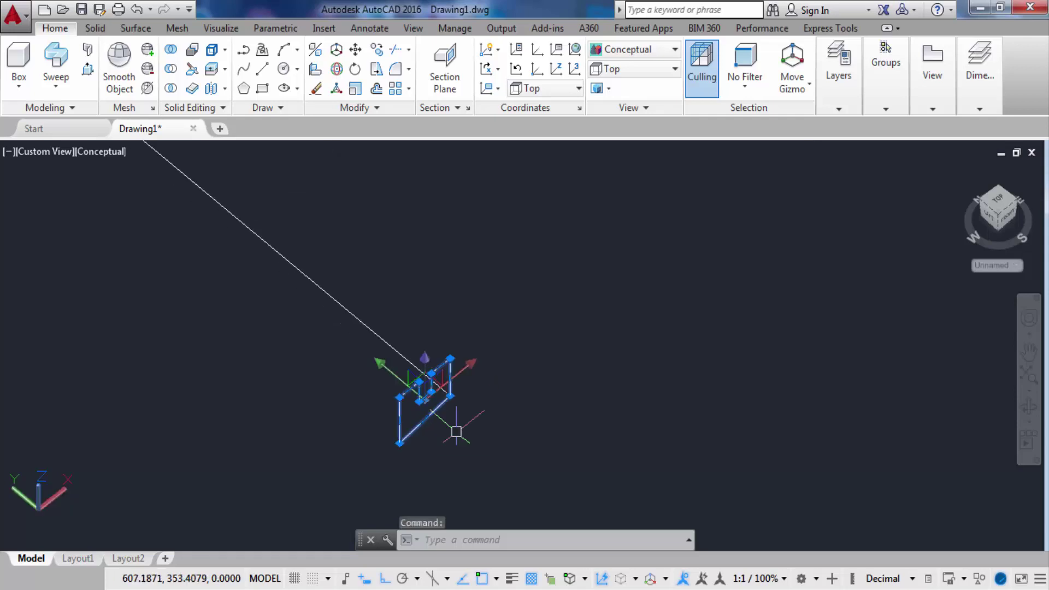
pyautogui.scroll(3, 426, 373)
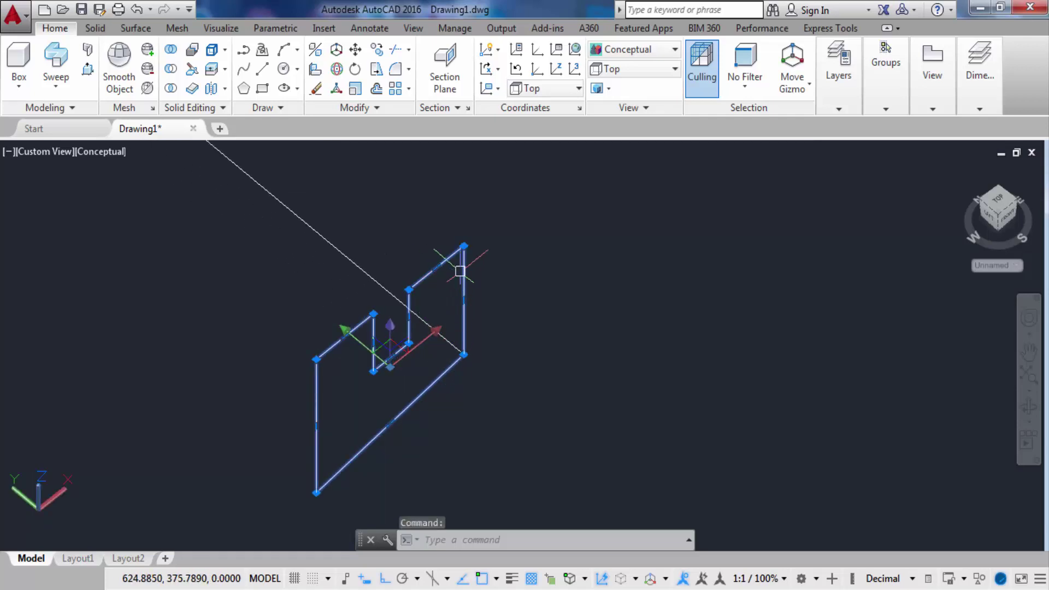
pyautogui.moveTo(460, 271)
pyautogui.keyDown('shift'); pyautogui.mouseDown(button='middle')
pyautogui.moveTo(478, 331)
pyautogui.moveTo(470, 334)
pyautogui.moveTo(486, 342)
pyautogui.mouseUp(button='middle'); pyautogui.keyUp('shift')
pyautogui.press('Escape')
pyautogui.press('Escape')
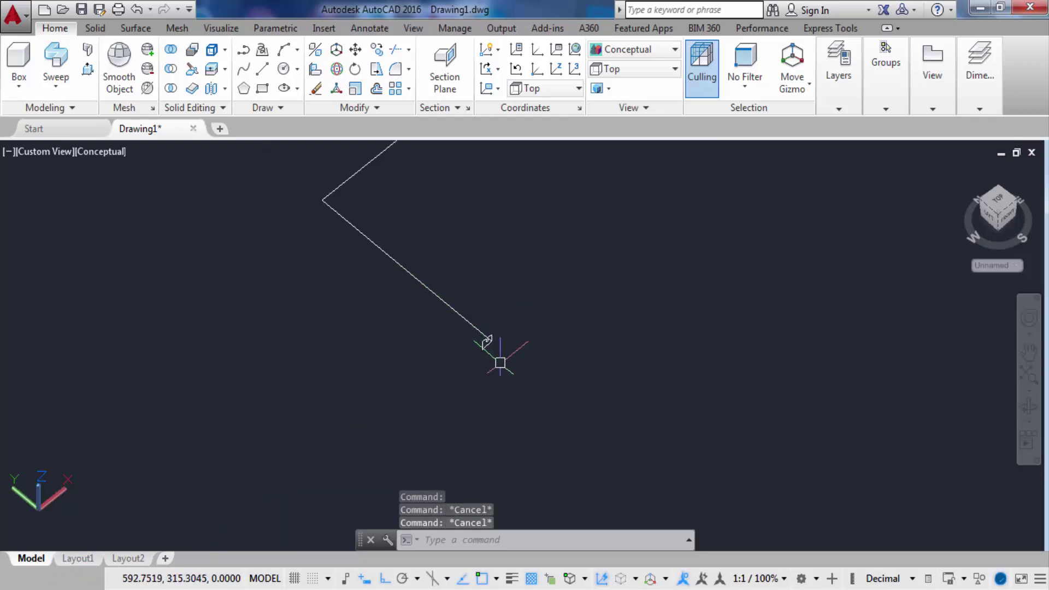
pyautogui.scroll(-2, 500, 362)
pyautogui.click(675, 200)
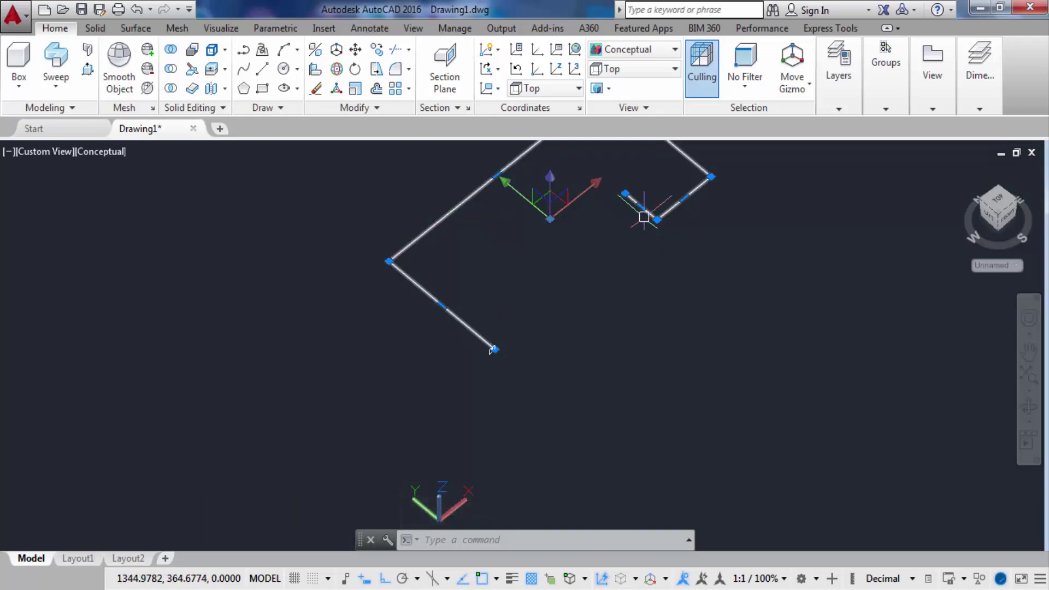
pyautogui.moveTo(643, 217)
pyautogui.keyDown('shift'); pyautogui.mouseDown(button='middle')
pyautogui.moveTo(663, 265)
pyautogui.moveTo(503, 416)
pyautogui.mouseUp(button='middle'); pyautogui.keyUp('shift')
pyautogui.click(503, 417)
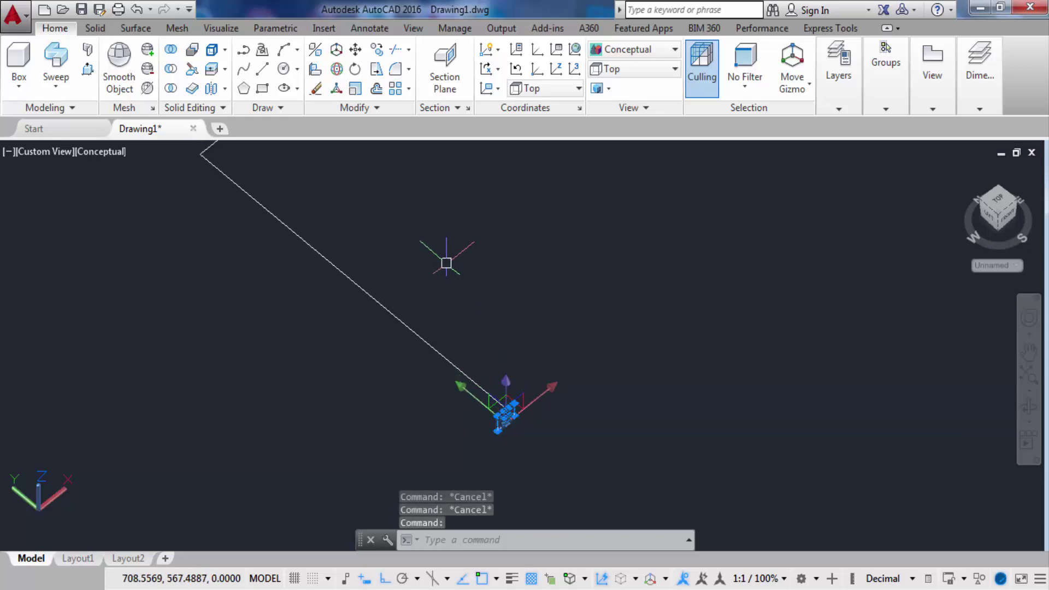
pyautogui.press('Delete')
# Step: Switch to the Top view, then window-select the angular polyline and delete it
pyautogui.moveTo(486, 286)
pyautogui.keyDown('shift'); pyautogui.mouseDown(button='middle')
pyautogui.moveTo(464, 327)
pyautogui.moveTo(437, 328)
pyautogui.mouseUp(button='middle'); pyautogui.keyUp('shift')
pyautogui.click(617, 70)
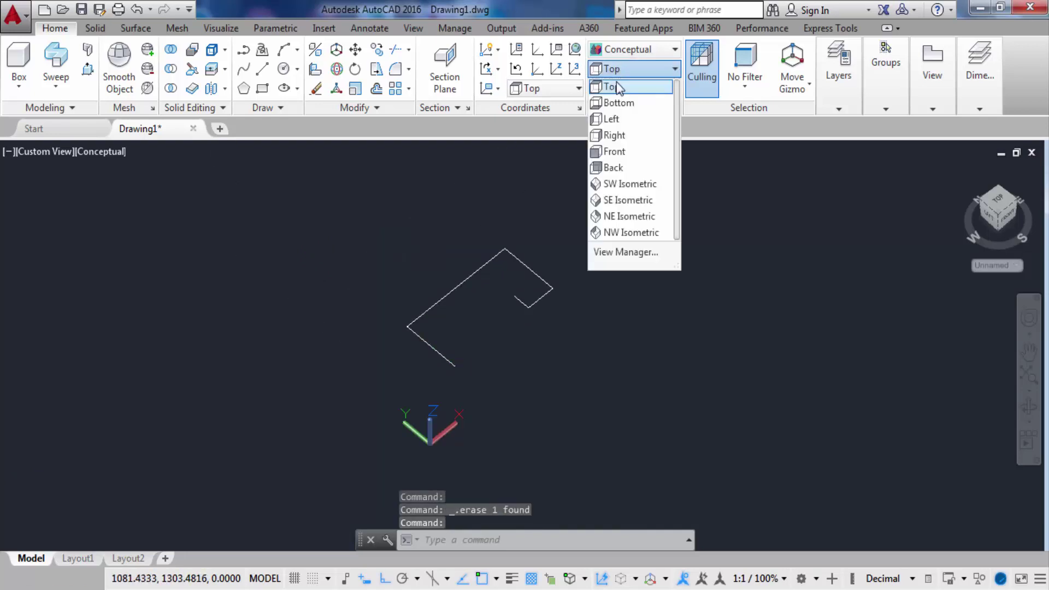
pyautogui.click(617, 88)
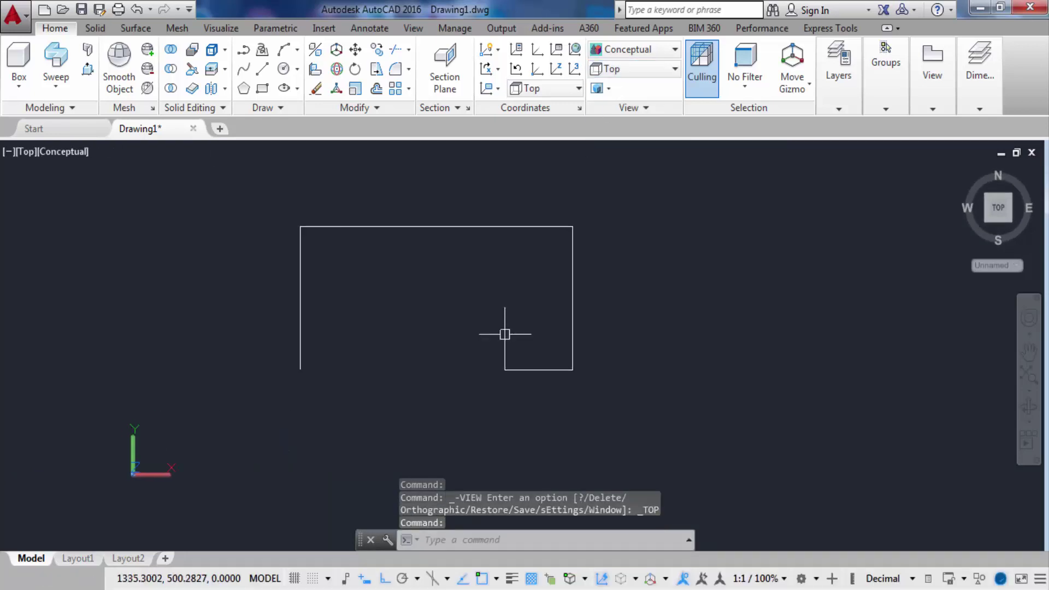
pyautogui.click(635, 400)
pyautogui.click(199, 201)
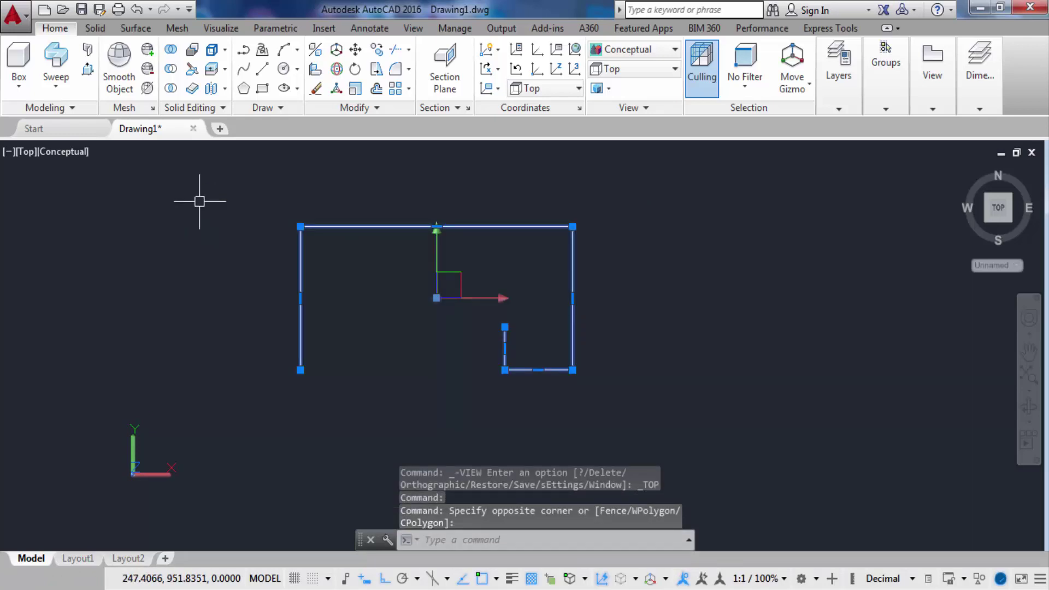
pyautogui.press('Delete')
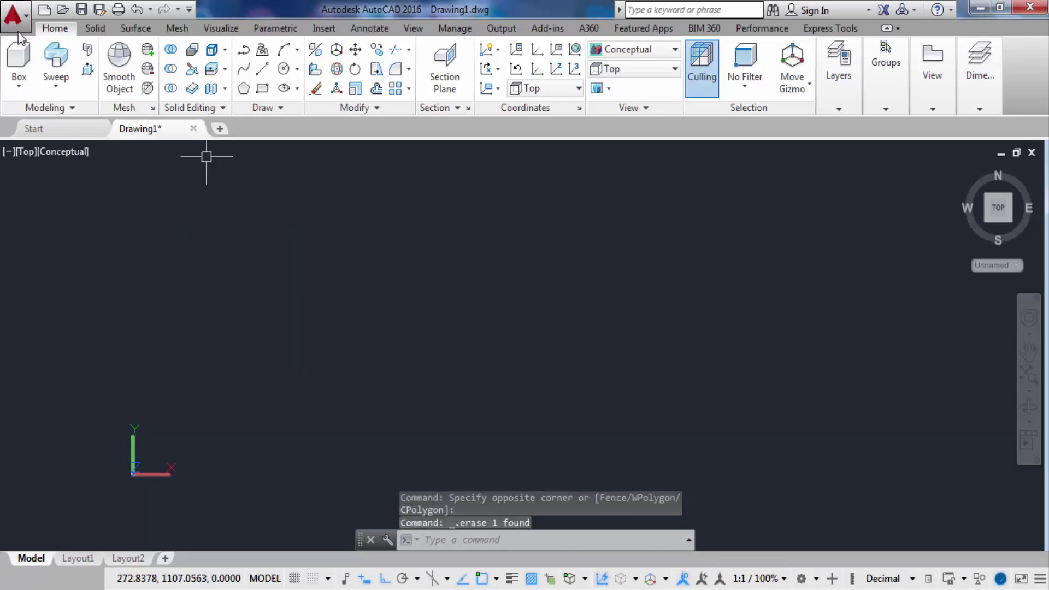
# Step: Pick Extrude from the 3D solid dropdown, then expand the Draw panel to reveal Helix
pyautogui.click(55, 89)
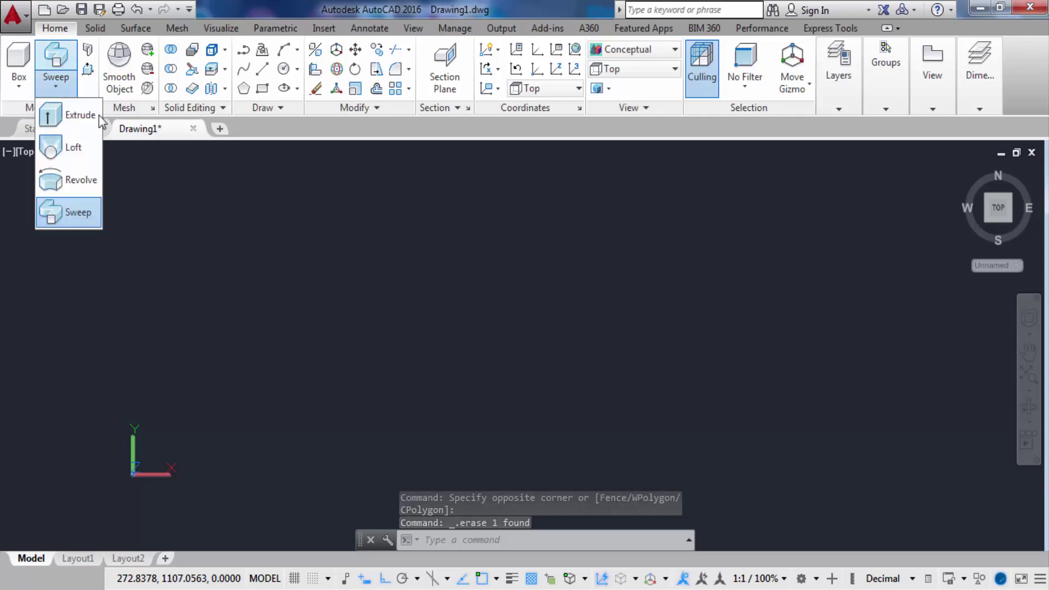
pyautogui.click(71, 113)
pyautogui.click(71, 87)
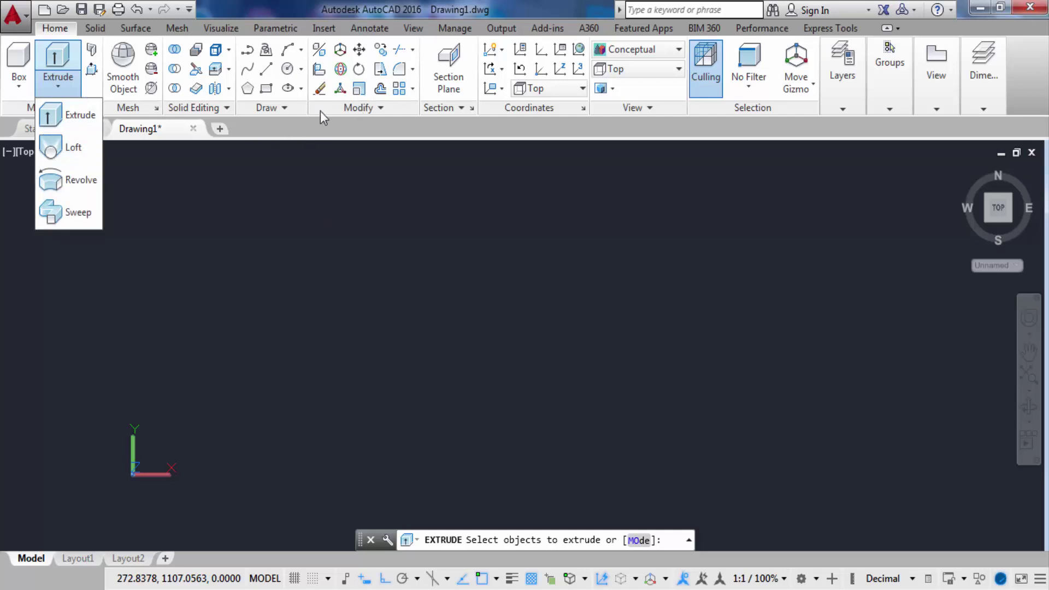
pyautogui.click(279, 108)
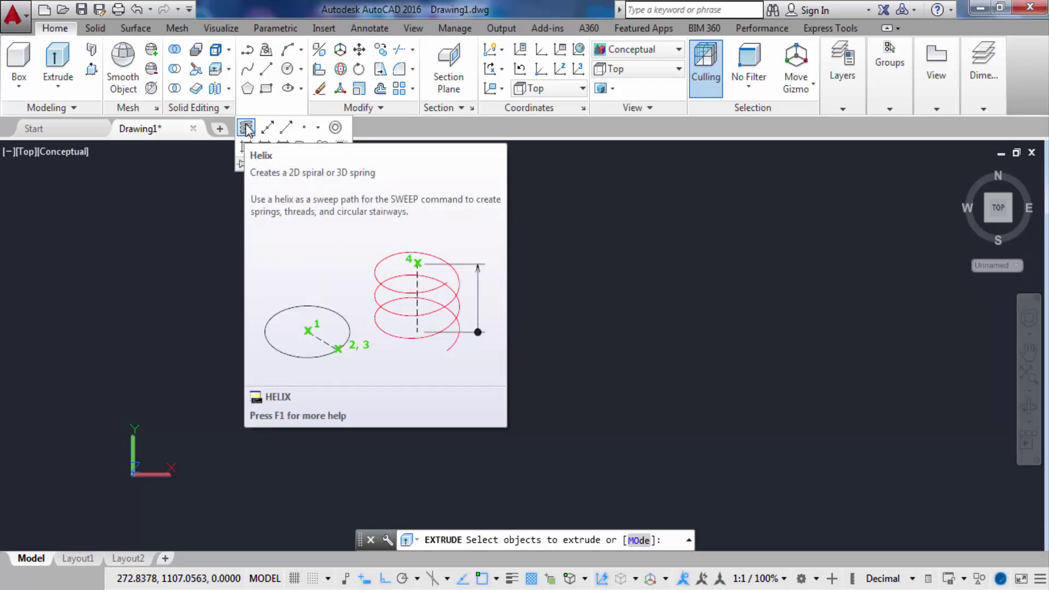
# Step: Draw a helix at the picked centre with base and top radius 200 and height 1000
pyautogui.click(247, 128)
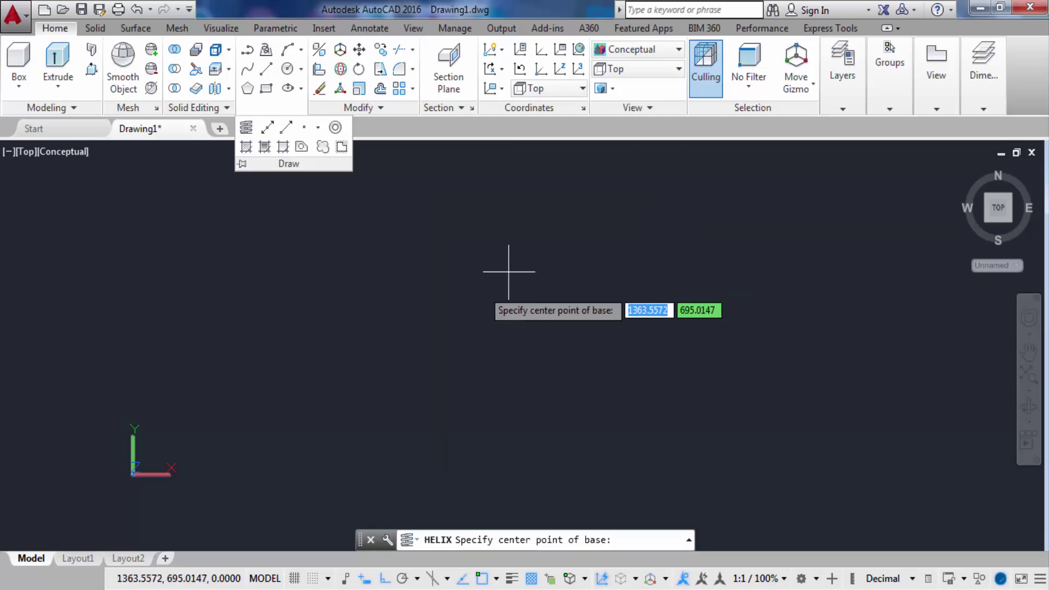
pyautogui.click(423, 330)
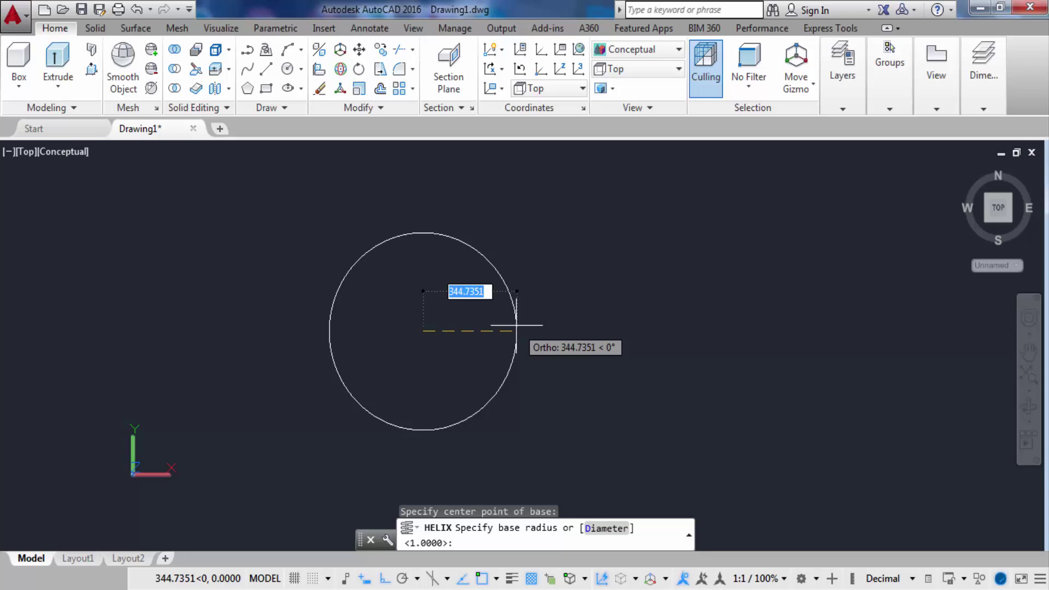
pyautogui.write('2')
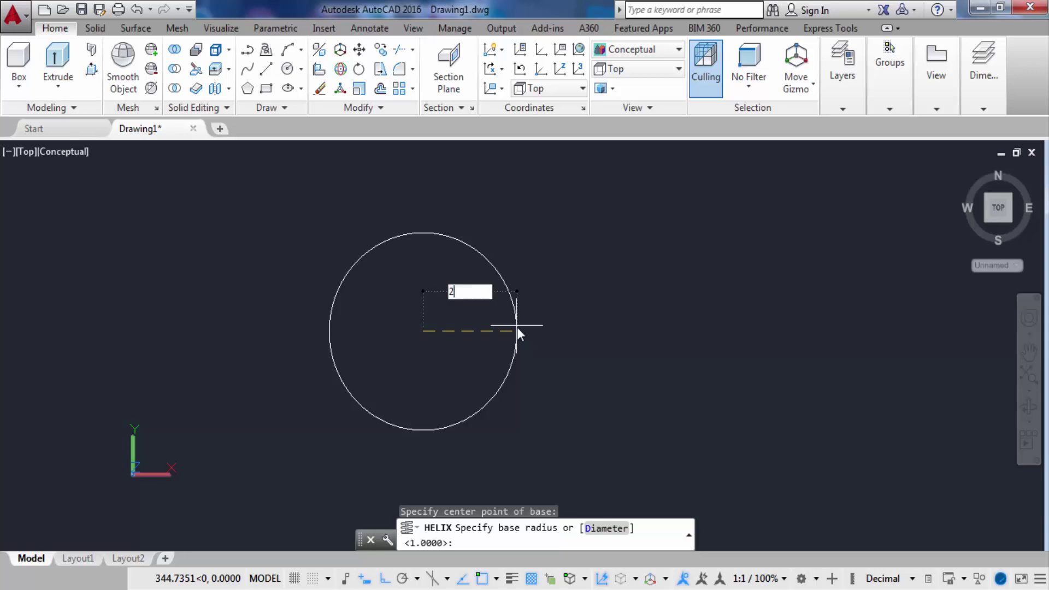
pyautogui.write('00')
pyautogui.press('Return')
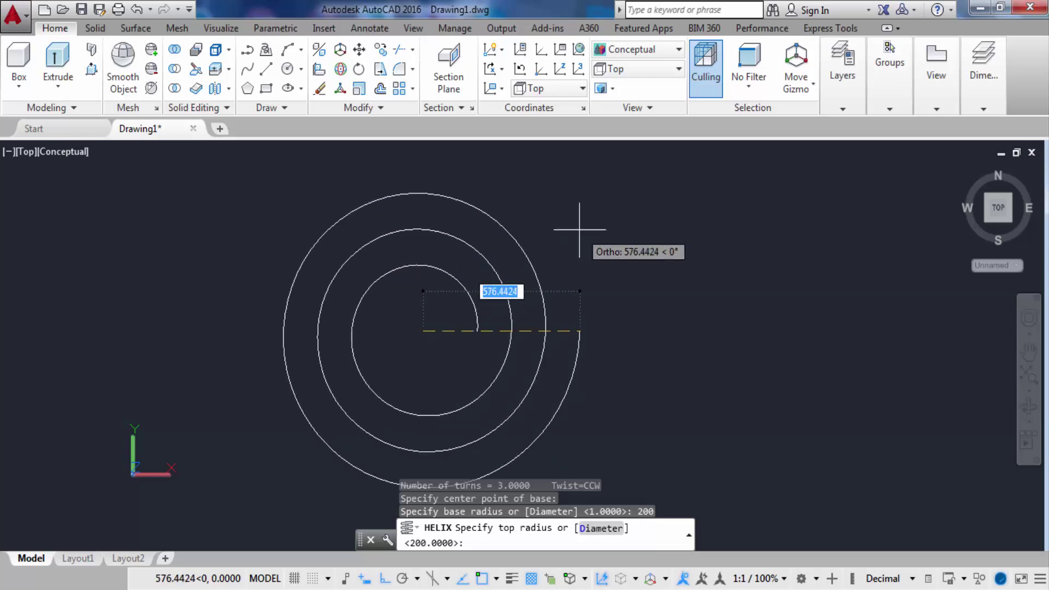
pyautogui.write('200')
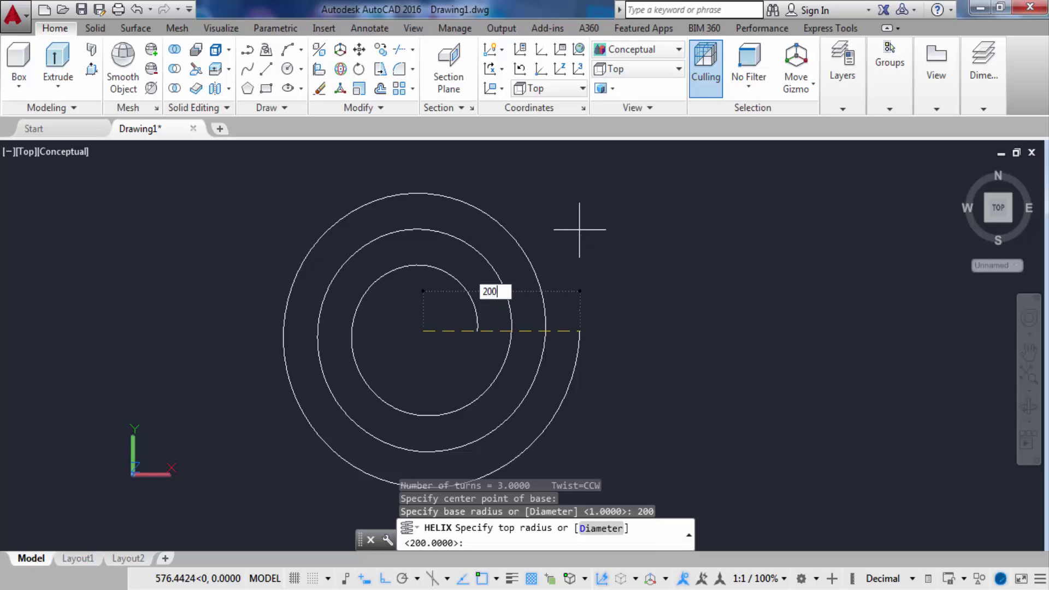
pyautogui.press('Return')
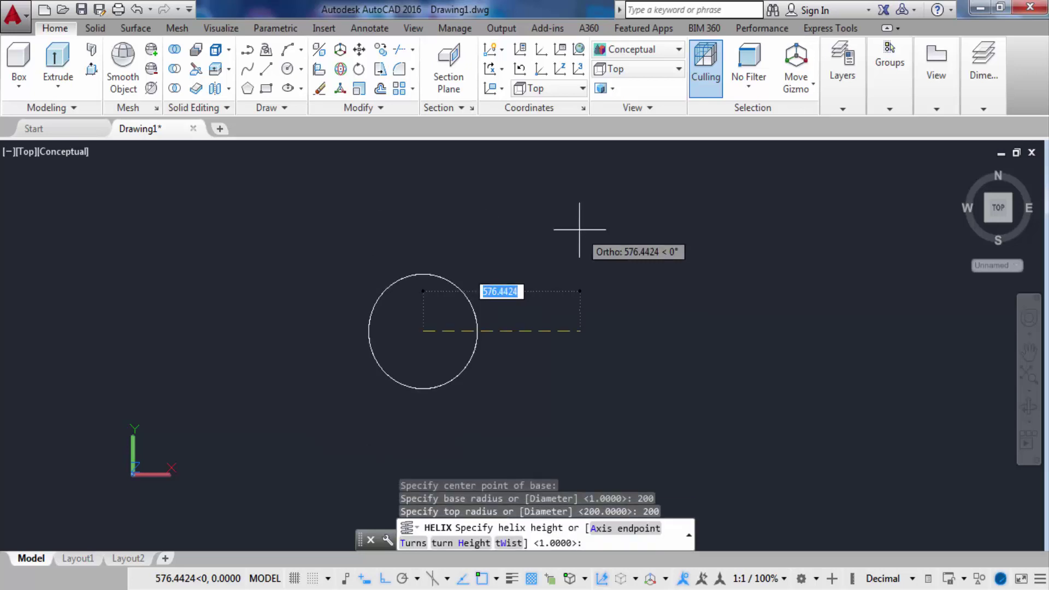
pyautogui.write('1000')
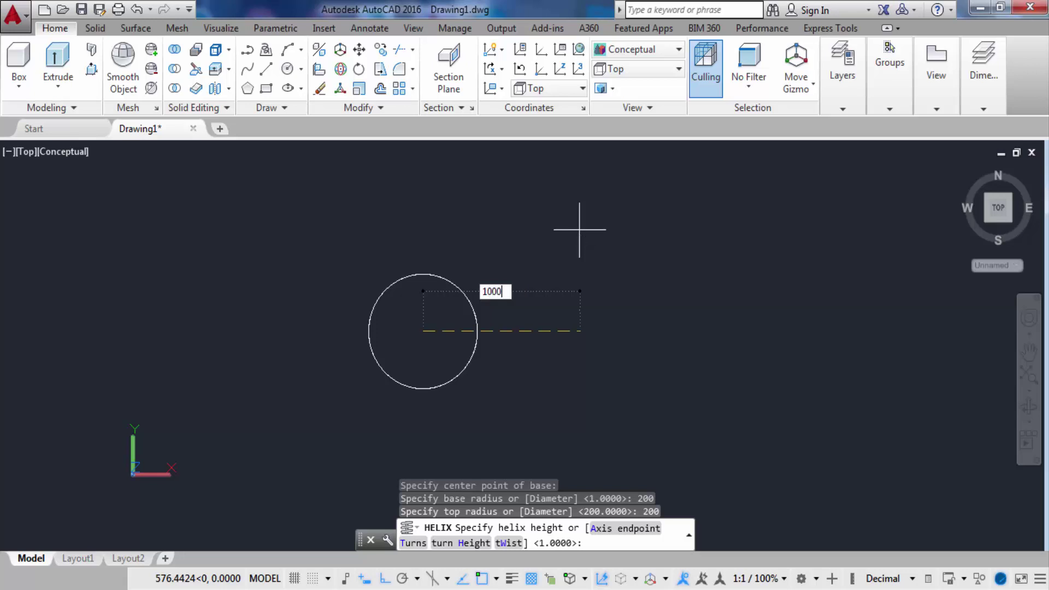
pyautogui.press('Return')
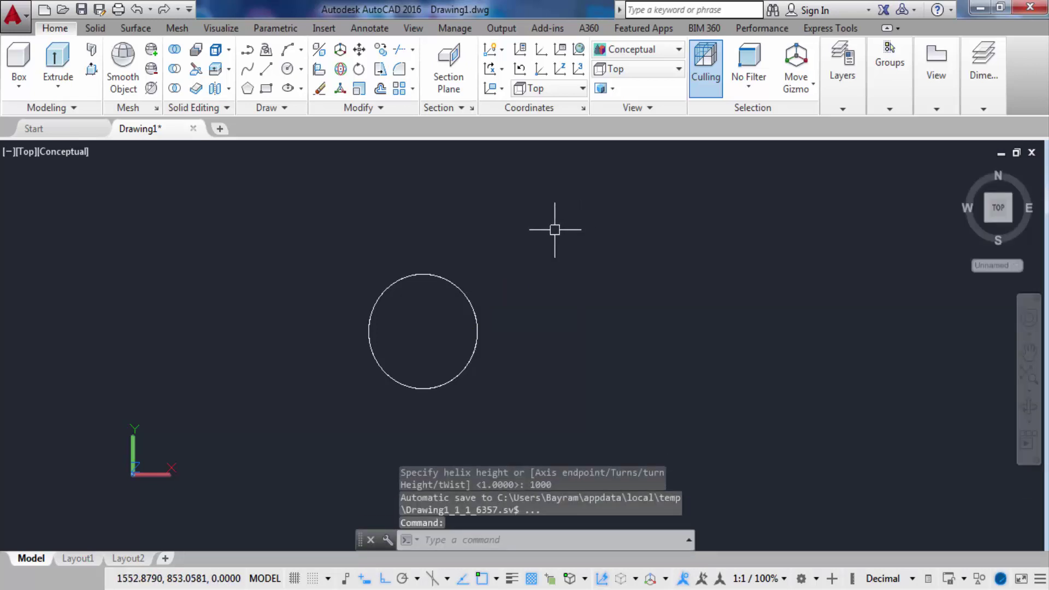
# Step: Switch to SW Isometric view, centre the helix on screen, and select it
pyautogui.click(633, 69)
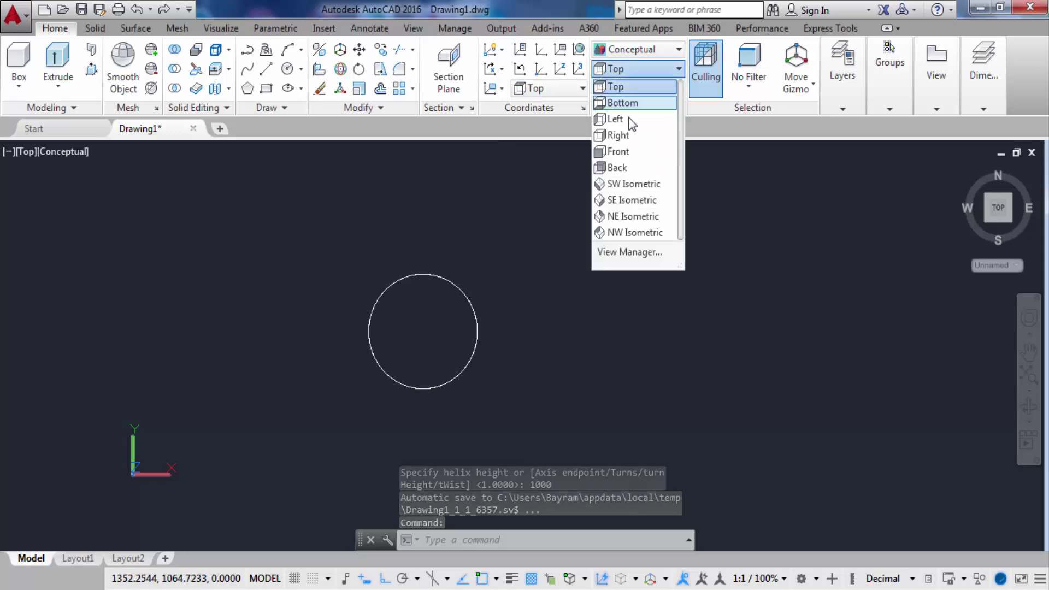
pyautogui.click(633, 184)
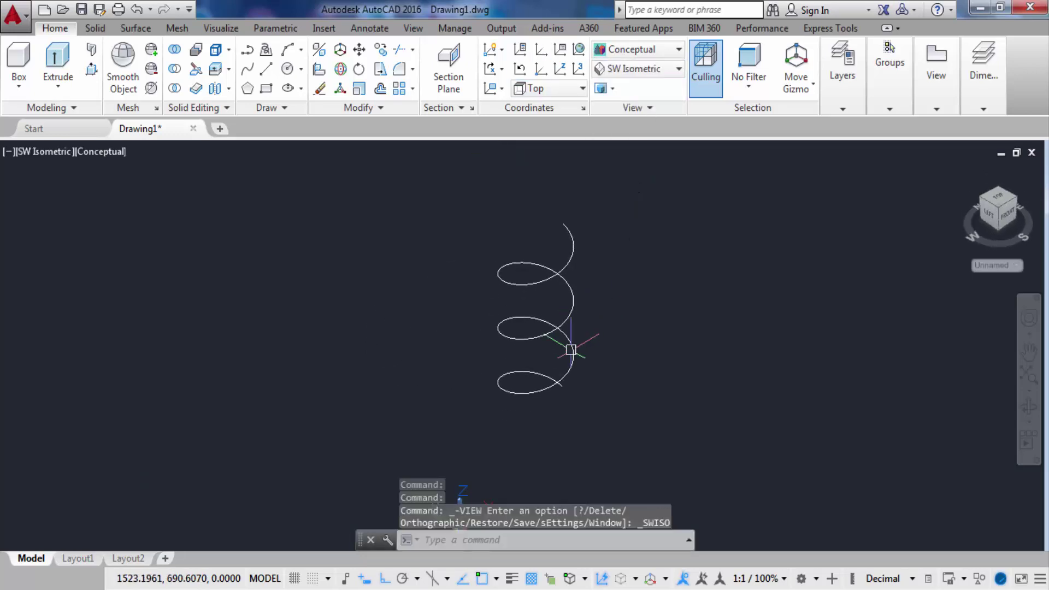
pyautogui.moveTo(570, 349); pyautogui.dragTo(554, 346, button='middle')
pyautogui.scroll(3, 561, 248)
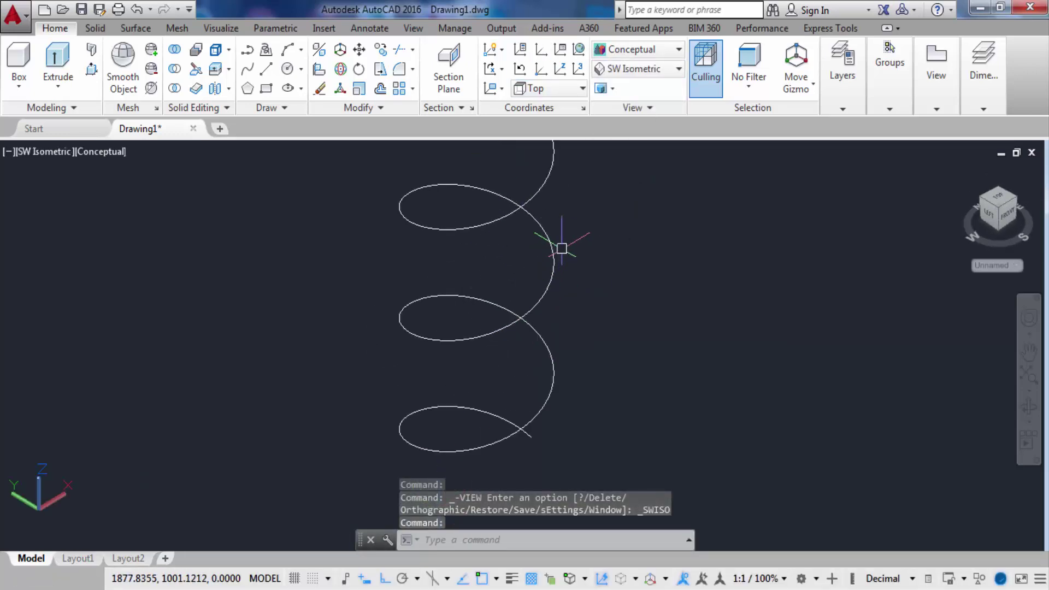
pyautogui.scroll(-4, 561, 249)
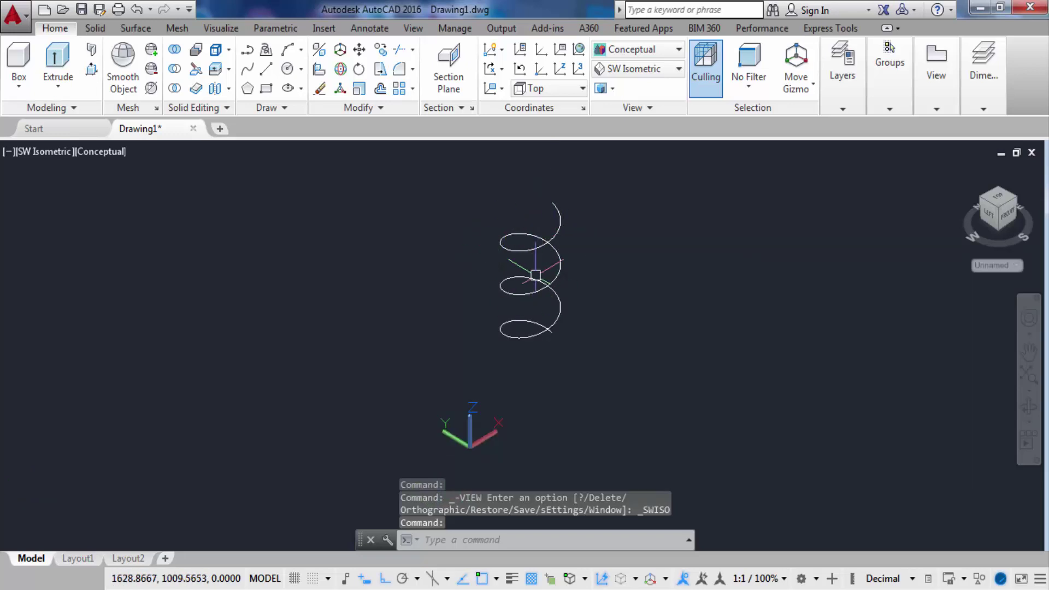
pyautogui.click(540, 285)
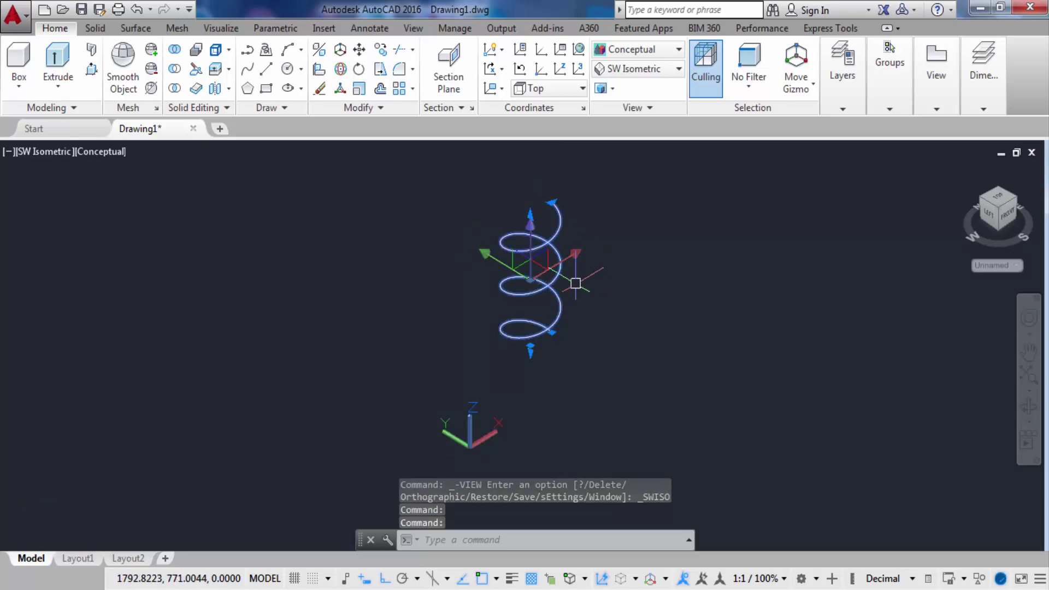
# Step: In the helix's Quick Properties, set base radius 250, top radius 220 and 10 turns
pyautogui.doubleClick(546, 288)
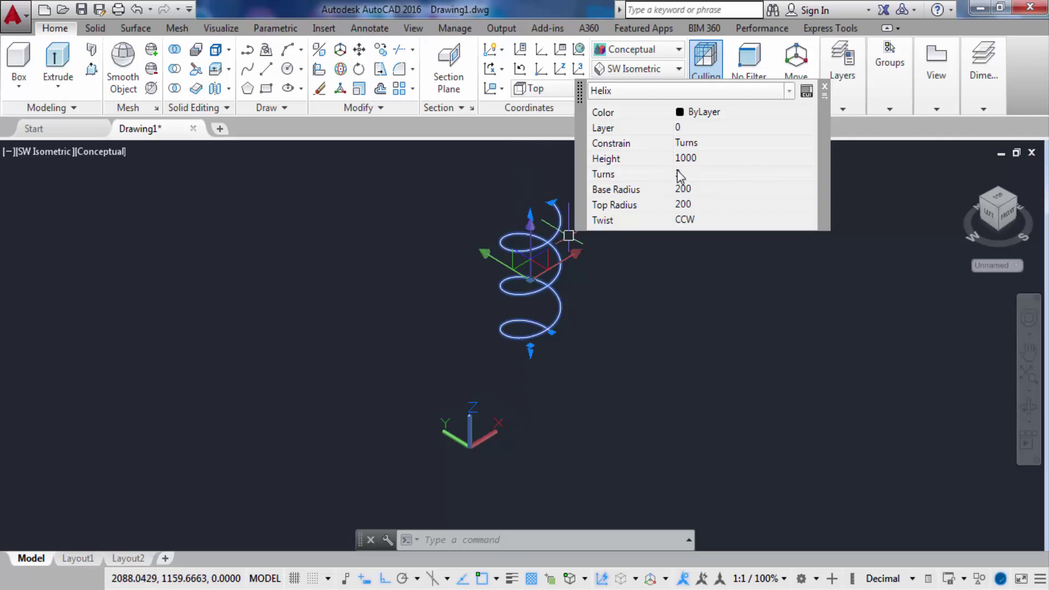
pyautogui.click(691, 189)
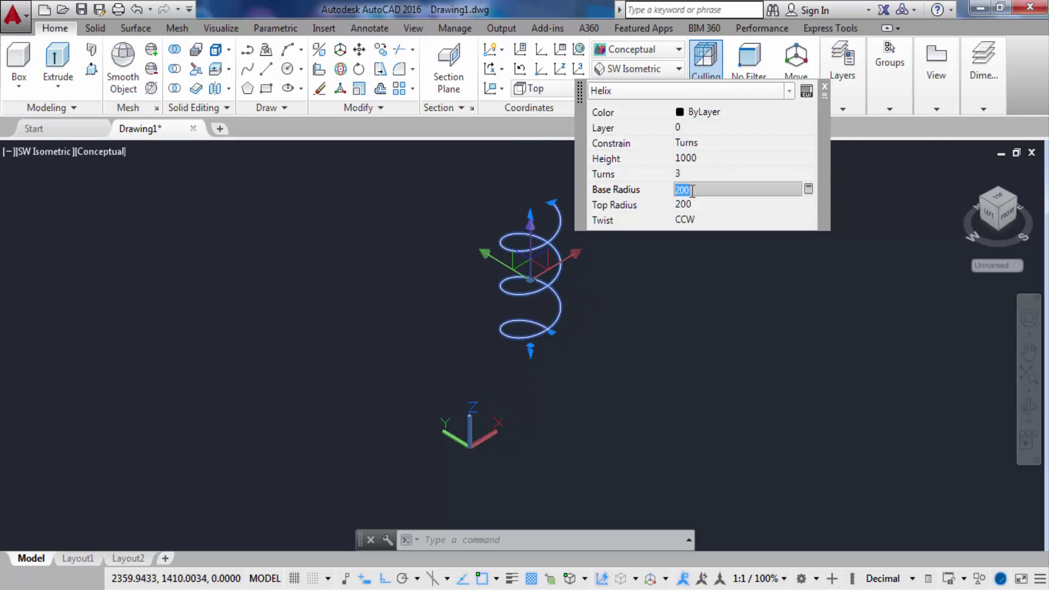
pyautogui.write('250')
pyautogui.press('Tab')
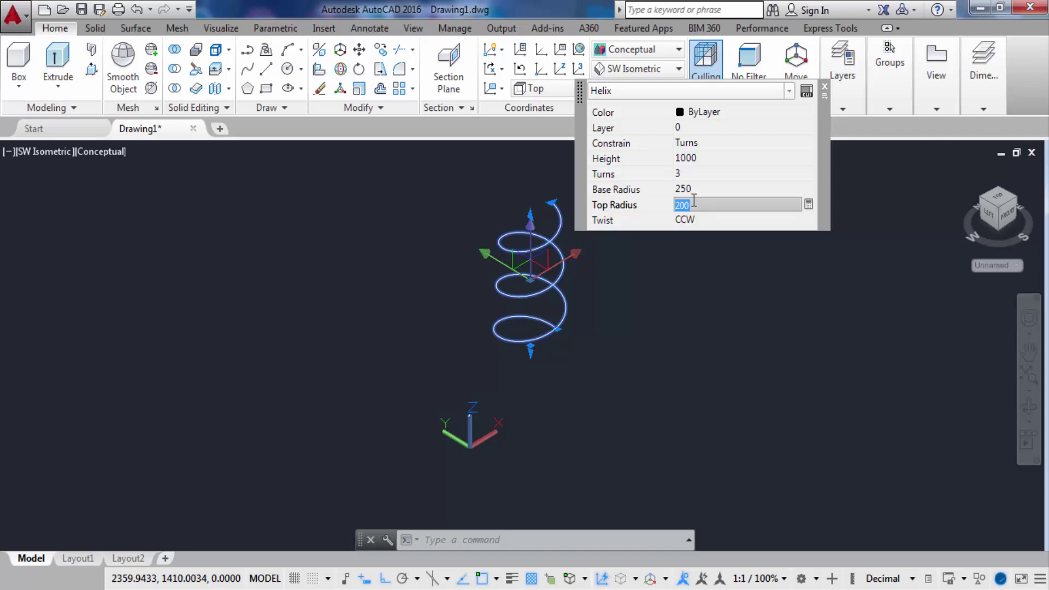
pyautogui.write('220')
pyautogui.press('Tab')
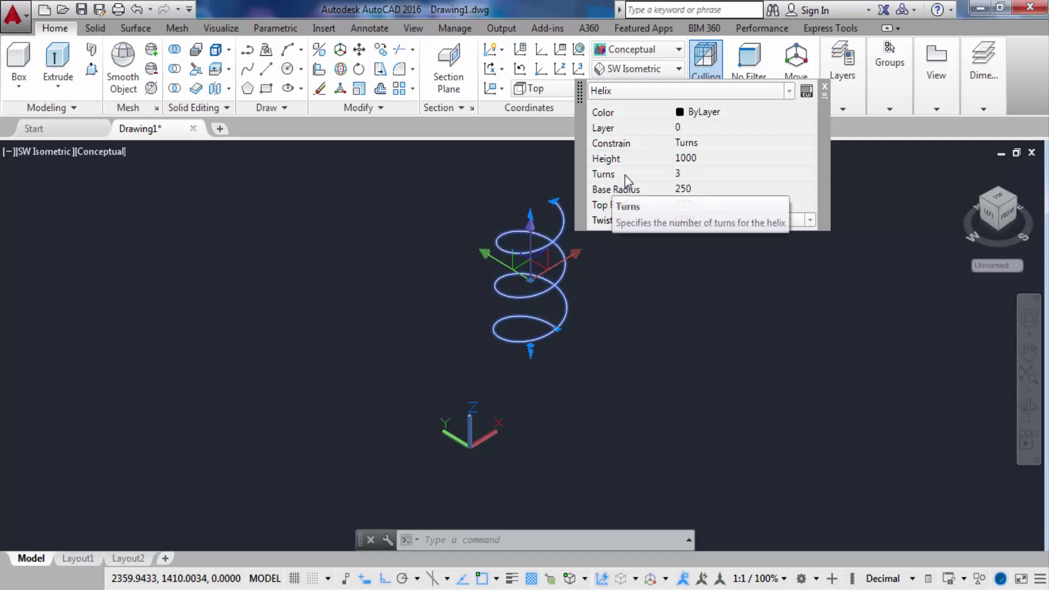
pyautogui.click(680, 174)
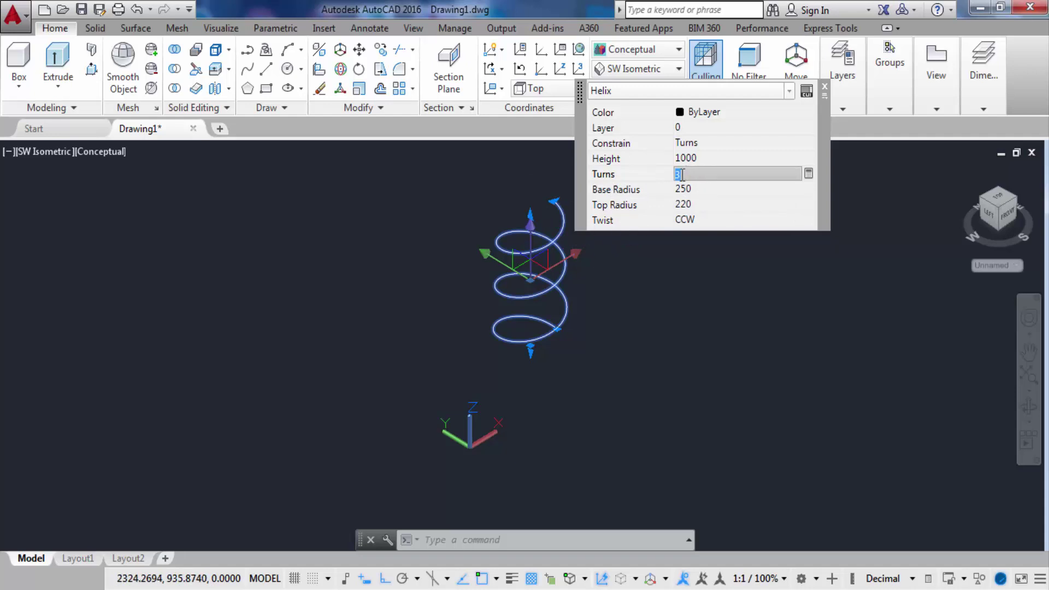
pyautogui.write('10')
pyautogui.press('Tab')
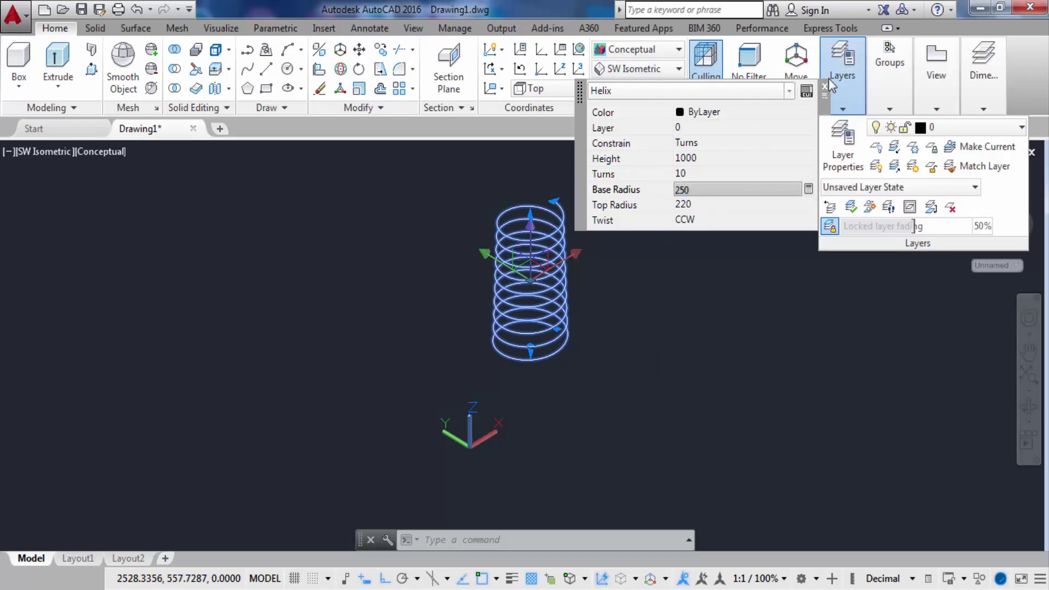
pyautogui.click(665, 212)
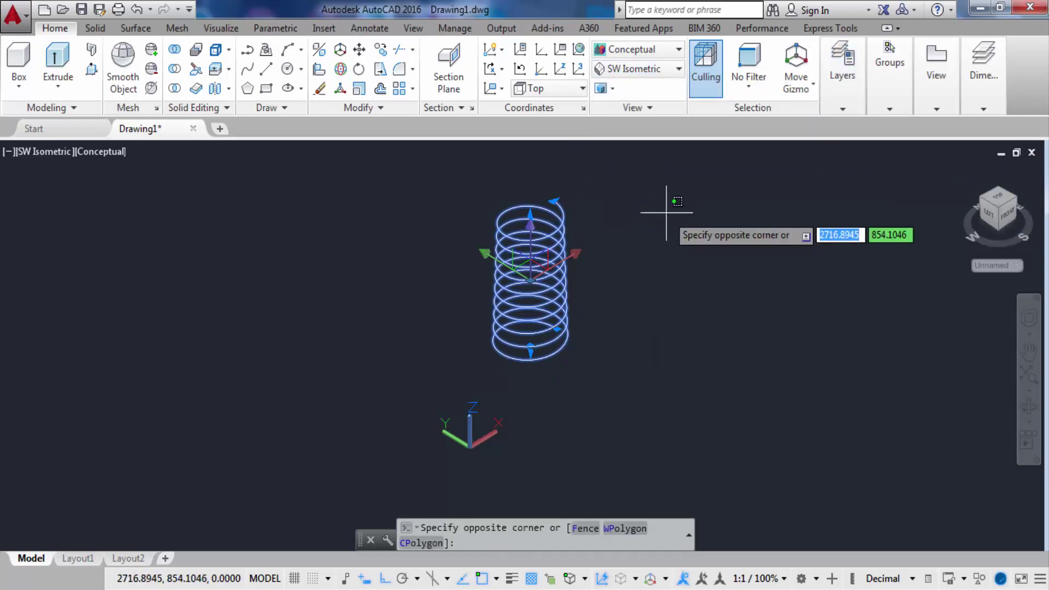
pyautogui.press('Escape')
pyautogui.press('Escape')
pyautogui.press('Escape')
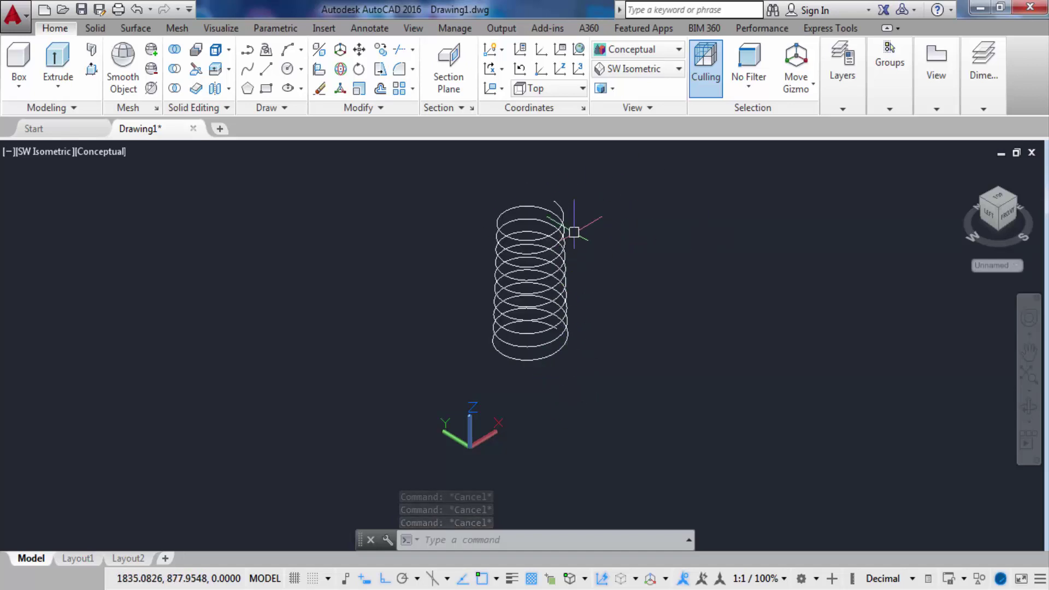
# Step: Switch to the Front view to see the helix side-on
pyautogui.moveTo(608, 323)
pyautogui.keyDown('shift'); pyautogui.mouseDown(button='middle')
pyautogui.moveTo(557, 311)
pyautogui.moveTo(539, 280)
pyautogui.mouseUp(button='middle'); pyautogui.keyUp('shift')
pyautogui.click(624, 70)
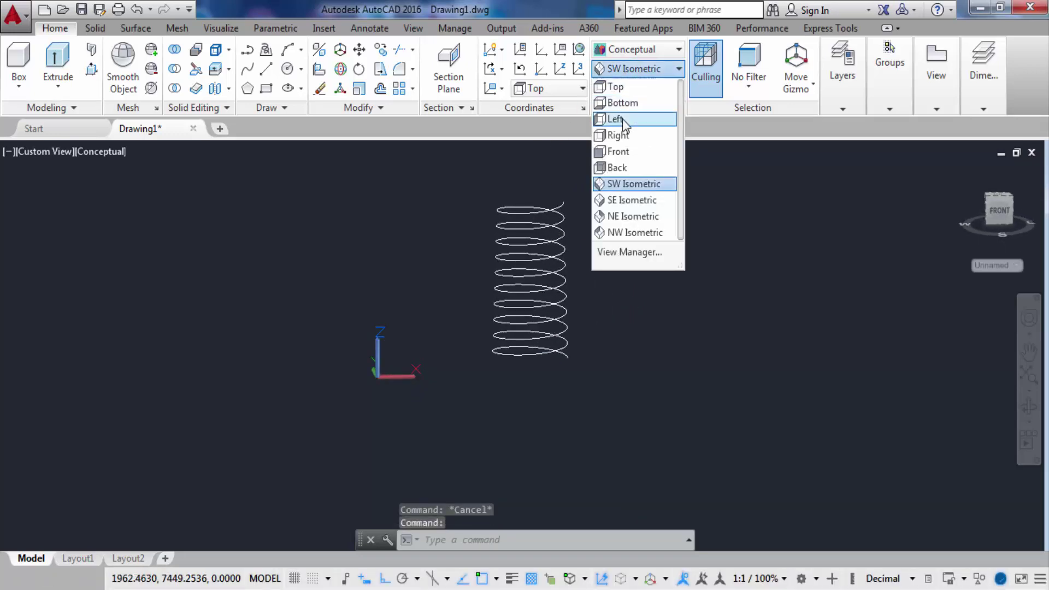
pyautogui.click(618, 151)
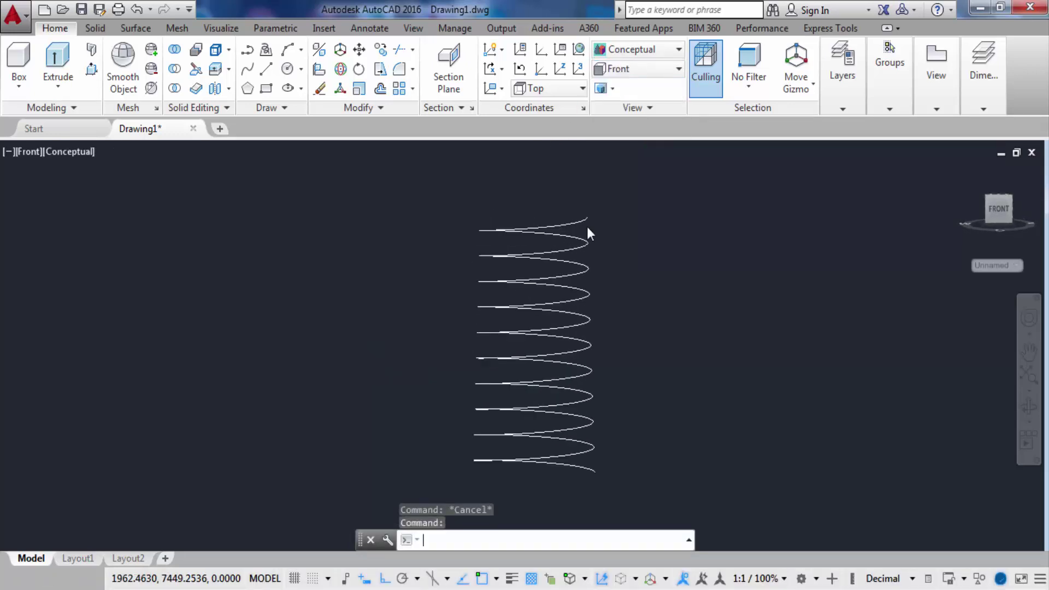
pyautogui.scroll(5, 632, 304)
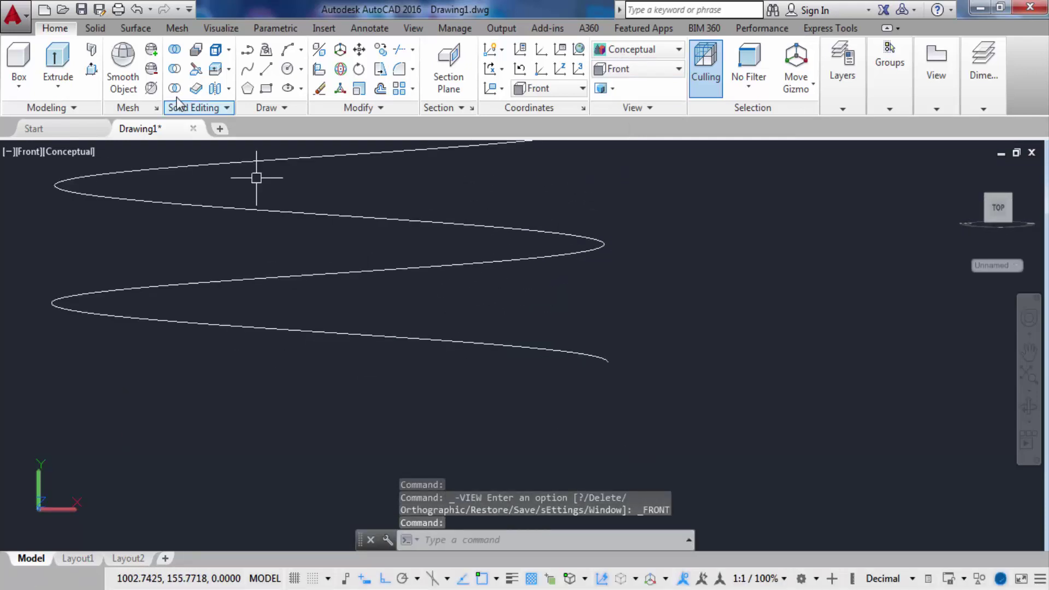
# Step: Draw a radius 15 circle centred on the helix's lower endpoint, then orbit to view it in 3D
pyautogui.click(289, 69)
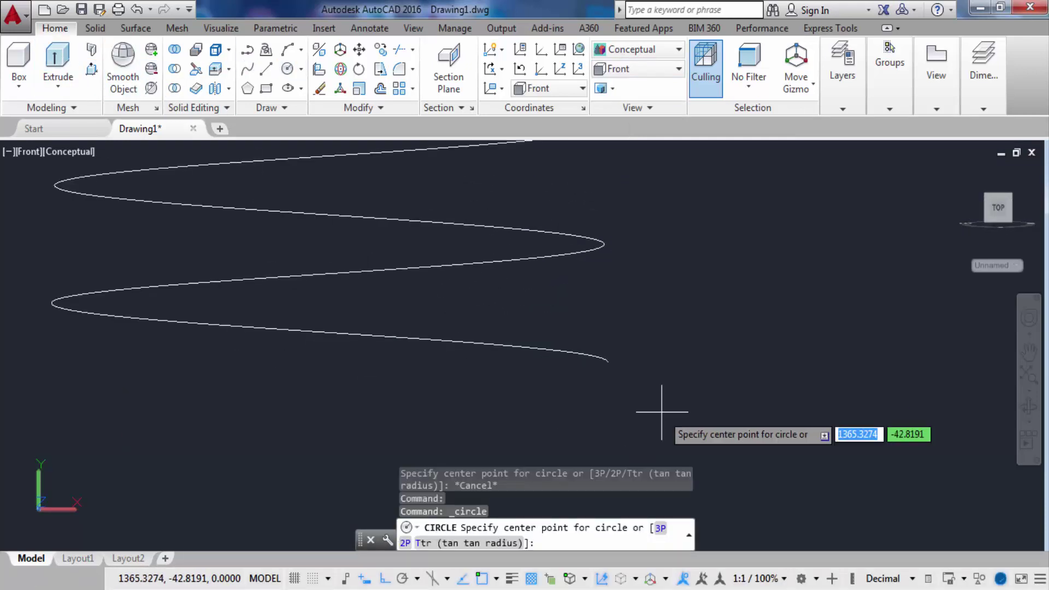
pyautogui.click(607, 361)
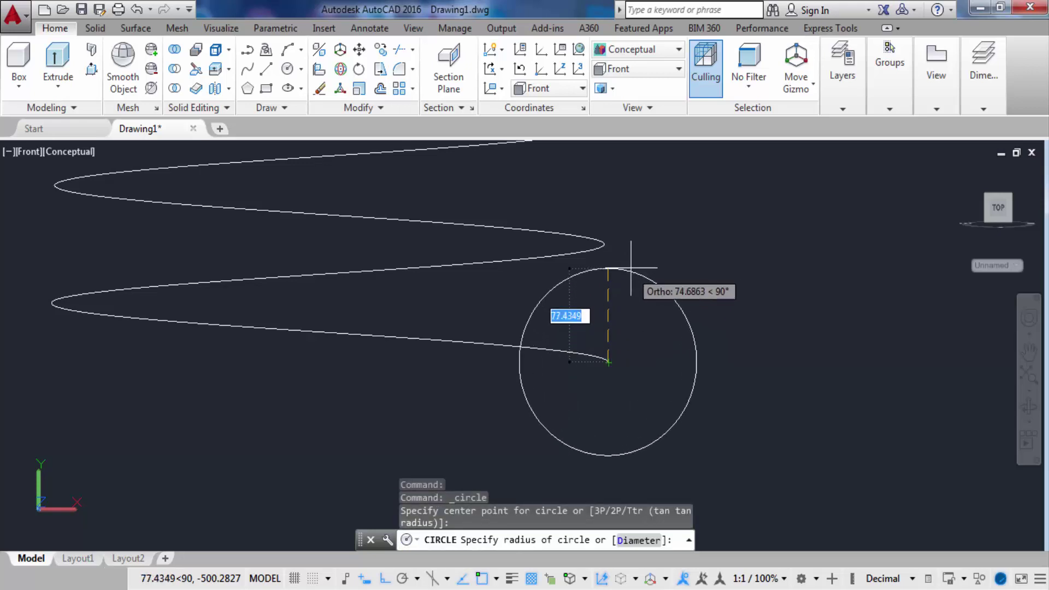
pyautogui.scroll(-3, 647, 273)
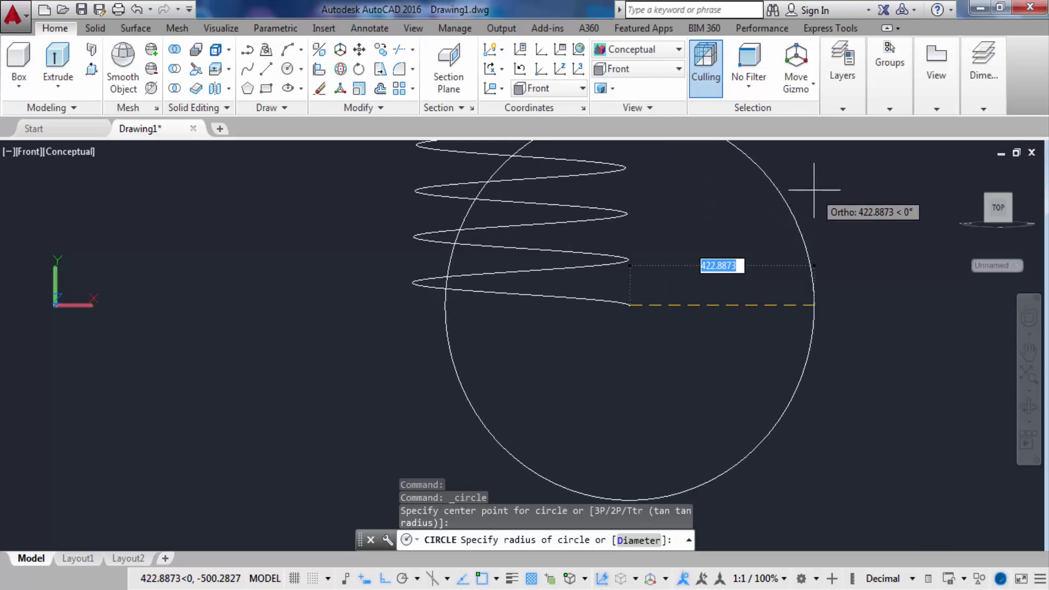
pyautogui.scroll(5, 639, 292)
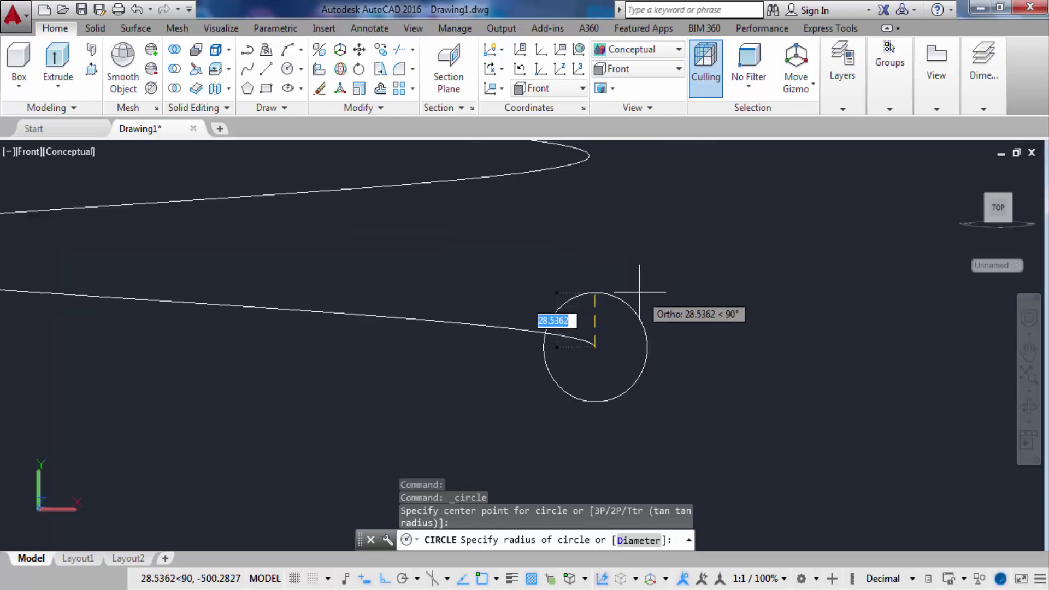
pyautogui.write('15')
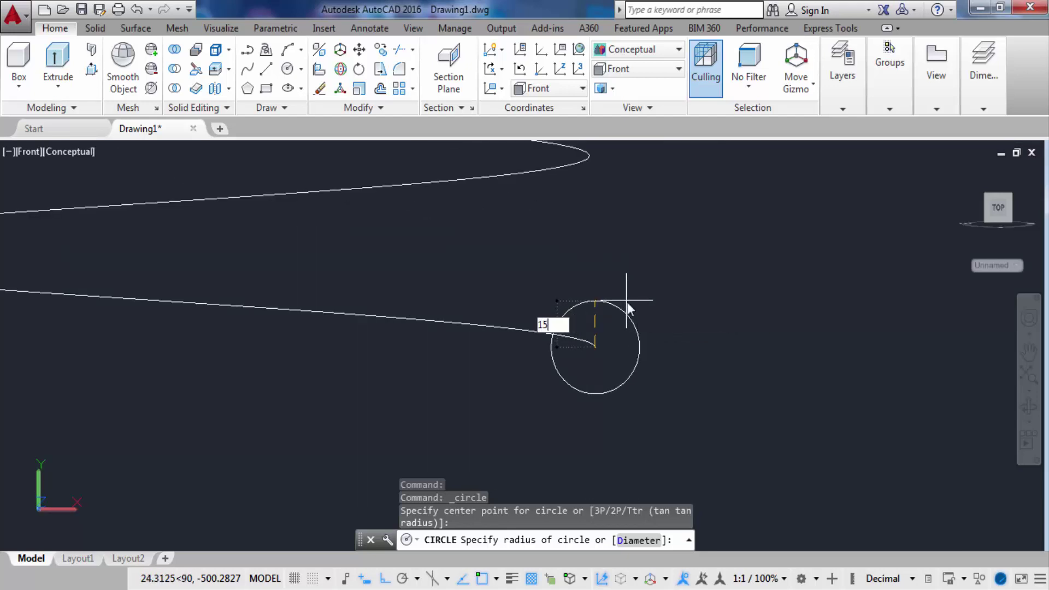
pyautogui.press('Return')
pyautogui.press('Escape')
pyautogui.press('Escape')
pyautogui.scroll(-3, 628, 331)
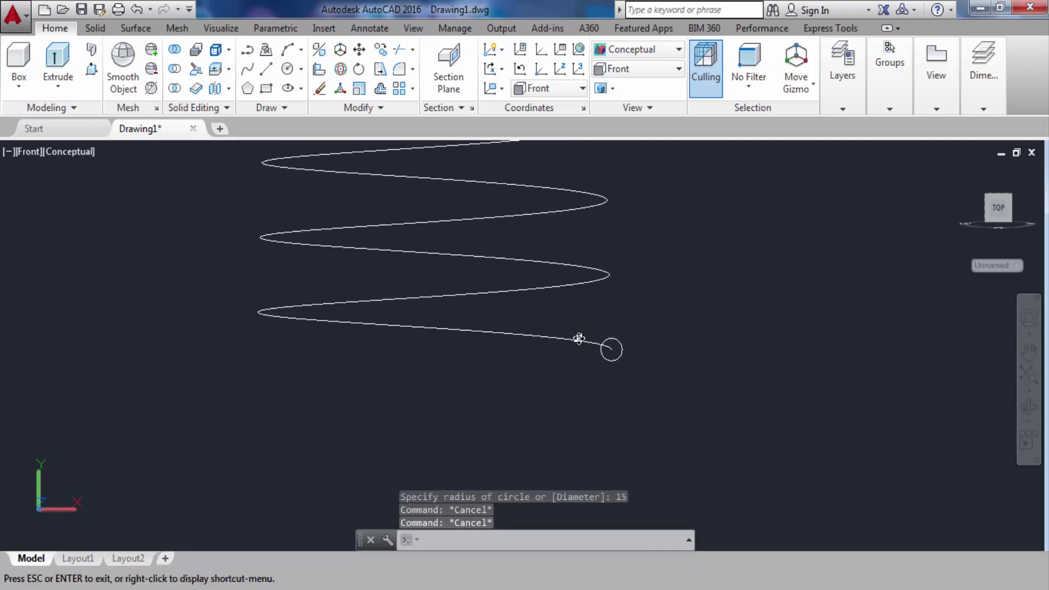
pyautogui.moveTo(578, 339)
pyautogui.keyDown('shift'); pyautogui.mouseDown(button='middle')
pyautogui.moveTo(615, 370)
pyautogui.moveTo(697, 370)
pyautogui.moveTo(499, 304)
pyautogui.mouseUp(button='middle'); pyautogui.keyUp('shift')
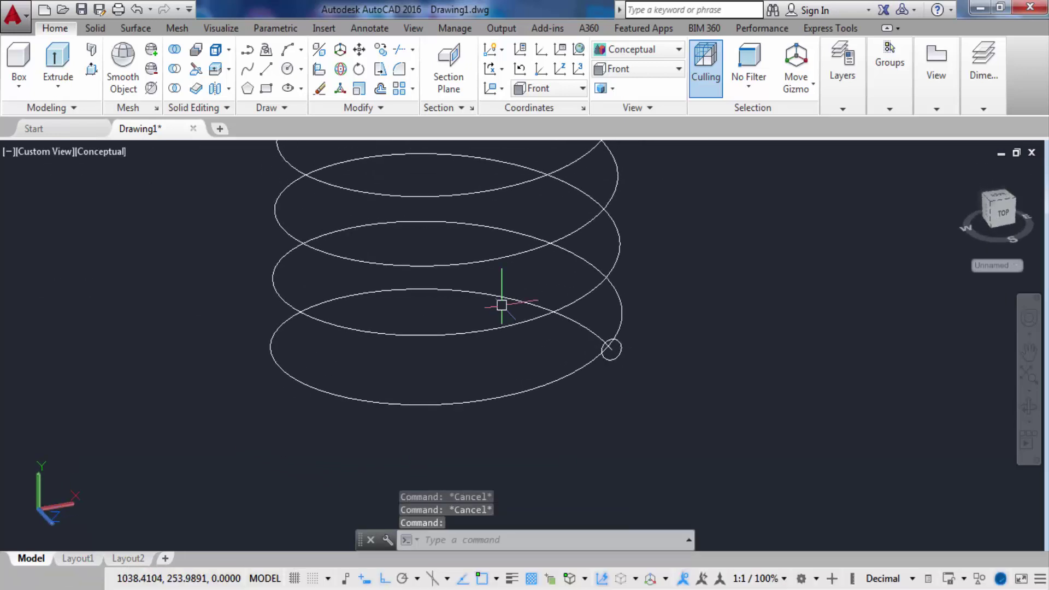
# Step: Start a Sweep from the solid creation dropdown, then cancel it
pyautogui.click(58, 82)
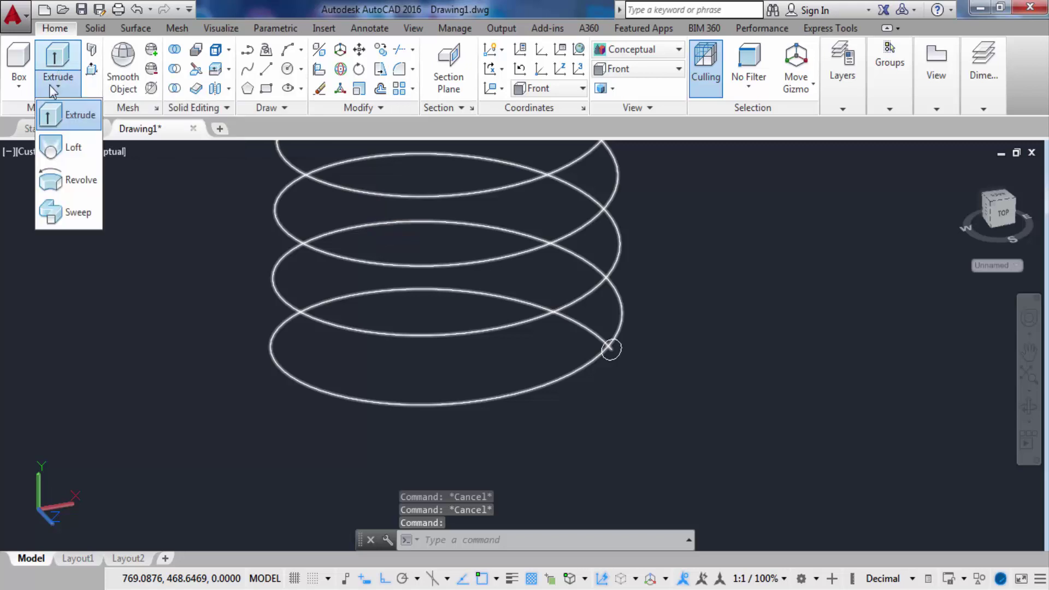
pyautogui.click(62, 213)
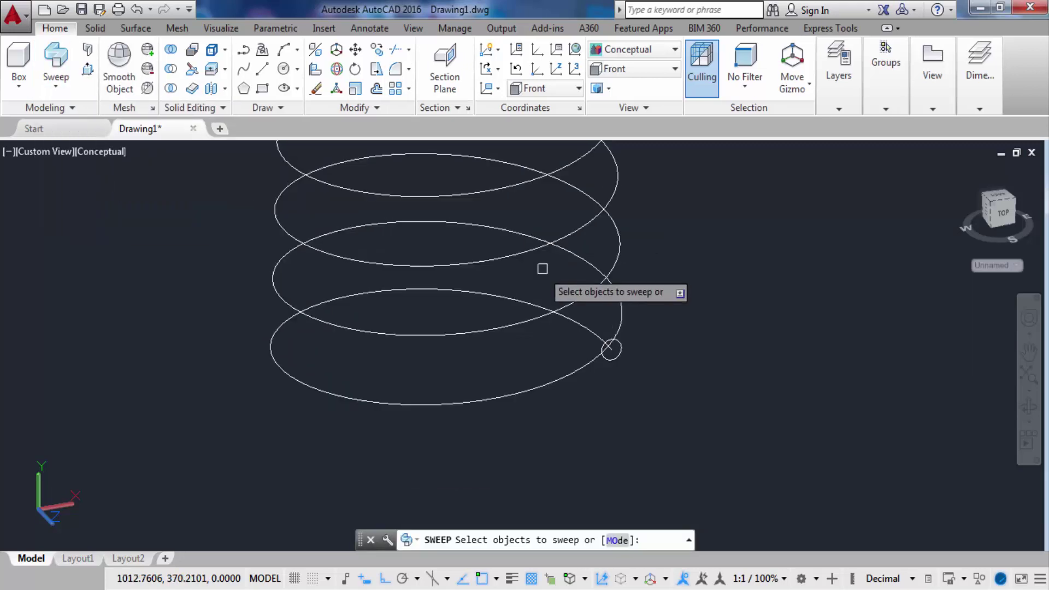
pyautogui.scroll(2, 551, 343)
pyautogui.press('Escape')
pyautogui.press('Escape')
pyautogui.press('Escape')
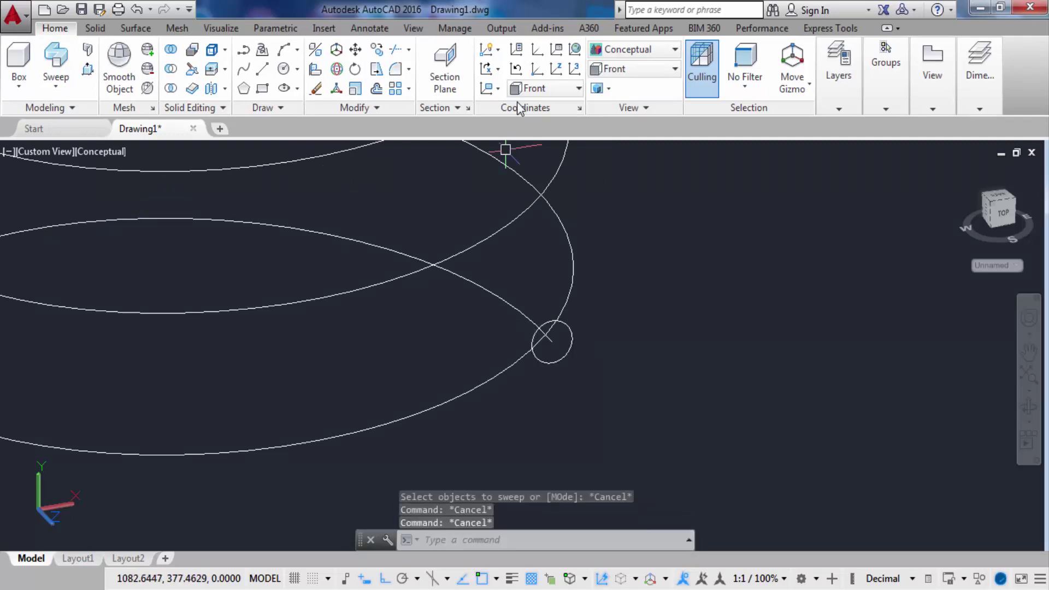
# Step: From the Front view, draw a concentric radius 5 circle at the helix's lower end
pyautogui.click(633, 68)
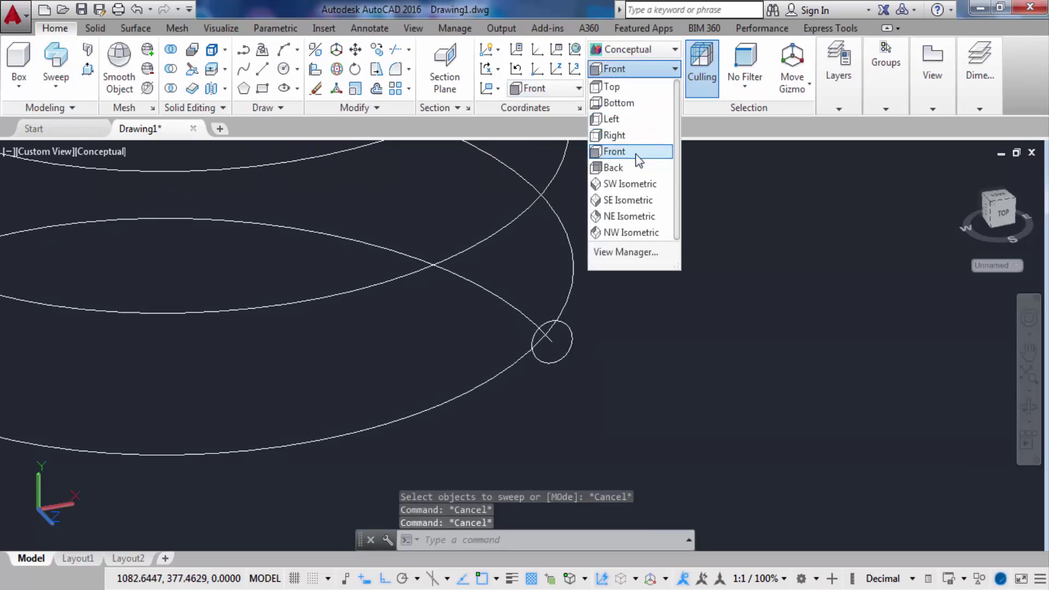
pyautogui.click(635, 153)
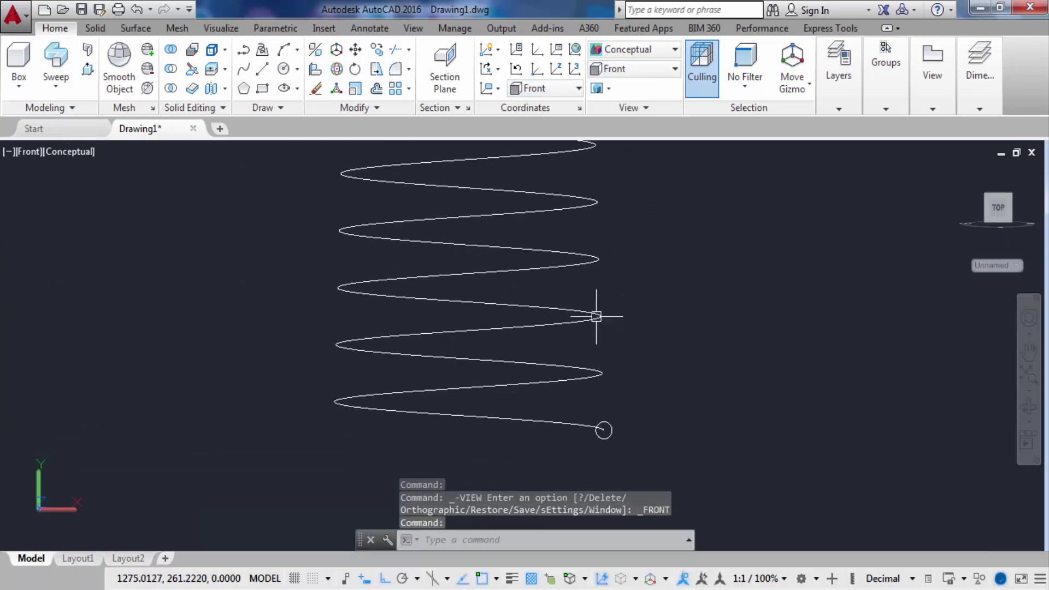
pyautogui.click(283, 69)
pyautogui.scroll(3, 458, 249)
pyautogui.click(463, 248)
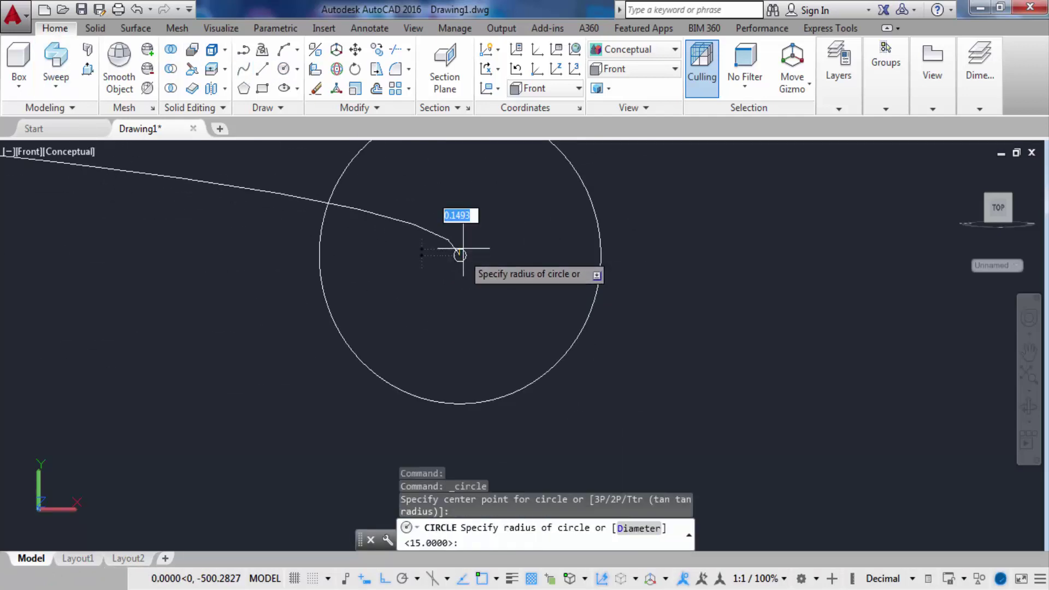
pyautogui.write('5')
pyautogui.press('Return')
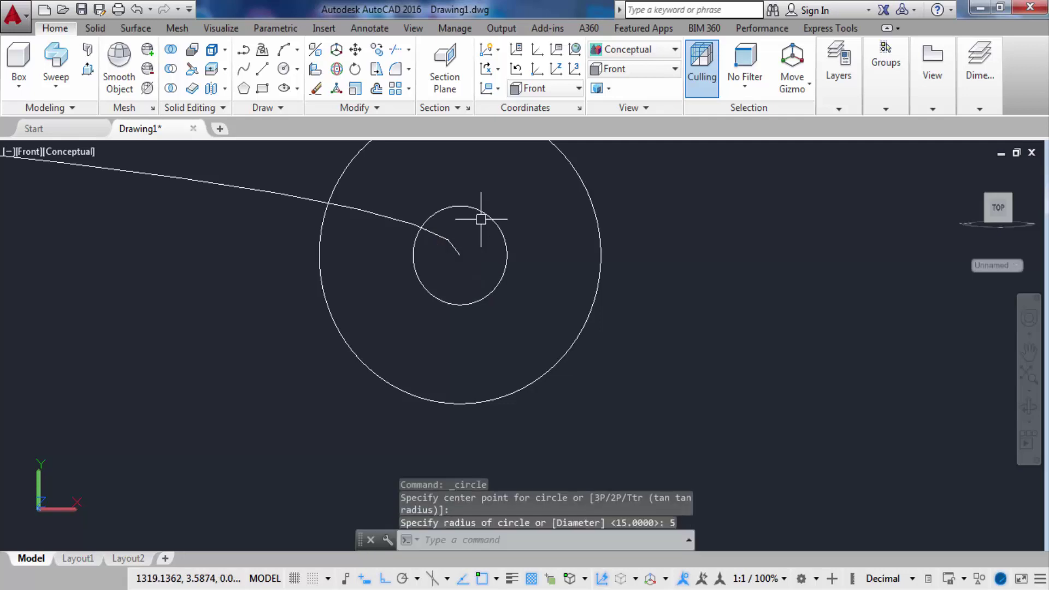
pyautogui.scroll(-8, 494, 249)
pyautogui.keyDown('shift'); pyautogui.moveTo(418, 241); pyautogui.dragTo(429, 182, button='middle'); pyautogui.keyUp('shift')
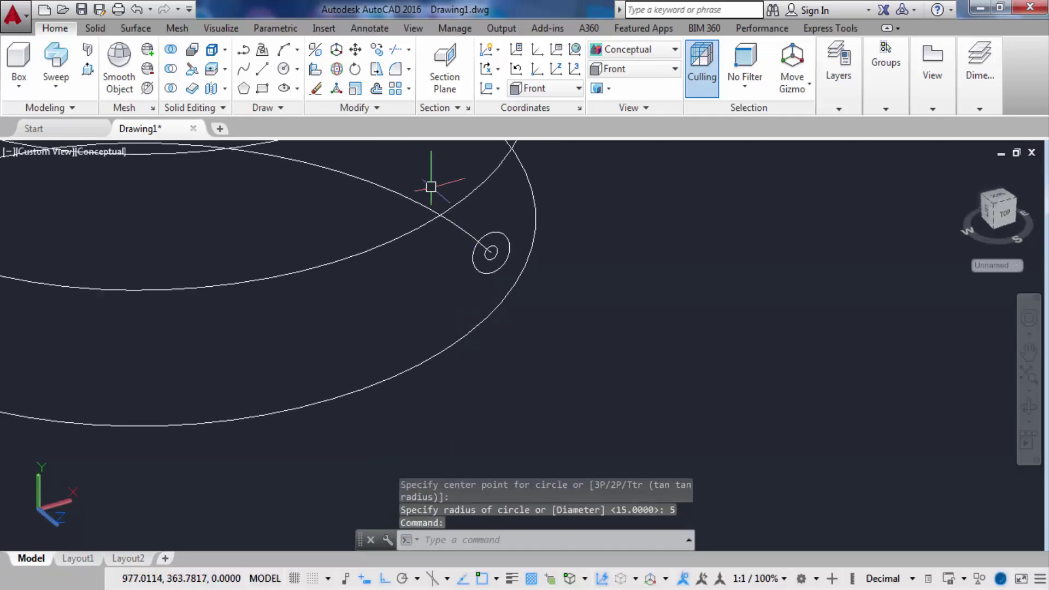
# Step: Sweep the radius 15 and radius 5 circles along the helix, then recentre on the spring
pyautogui.click(49, 71)
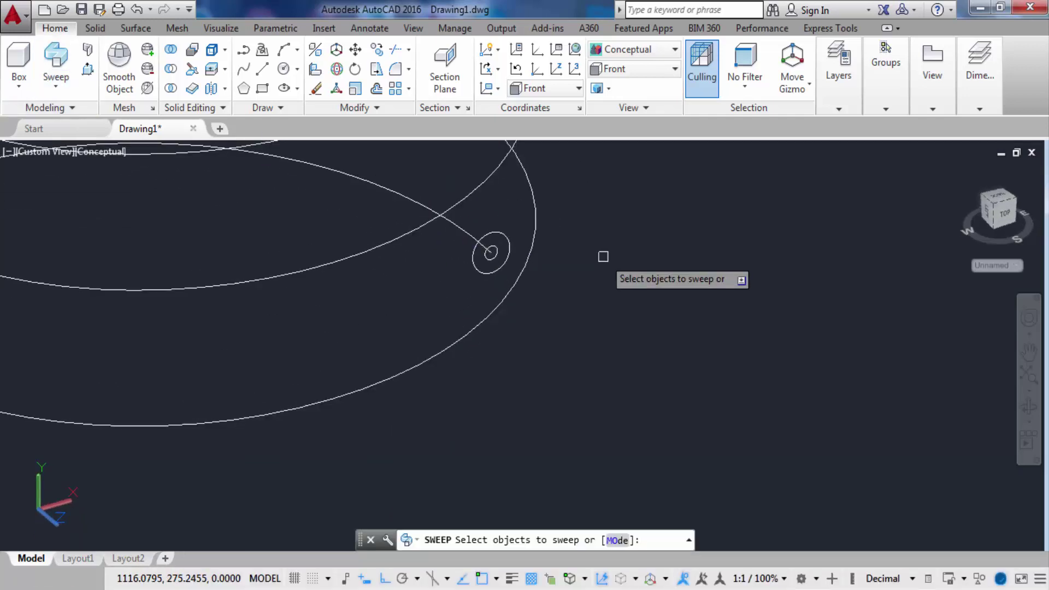
pyautogui.click(500, 236)
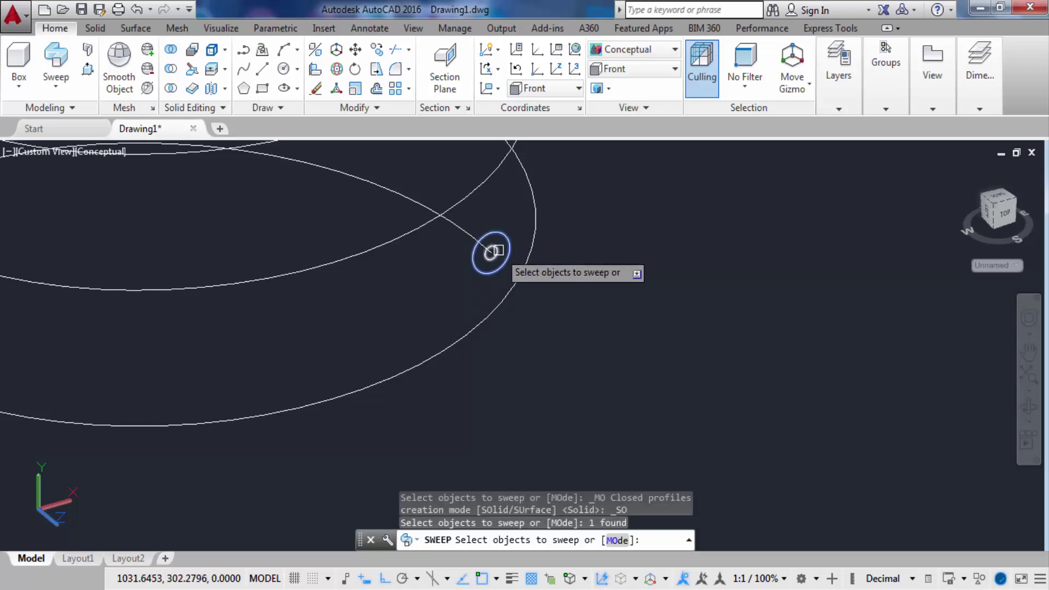
pyautogui.click(492, 248)
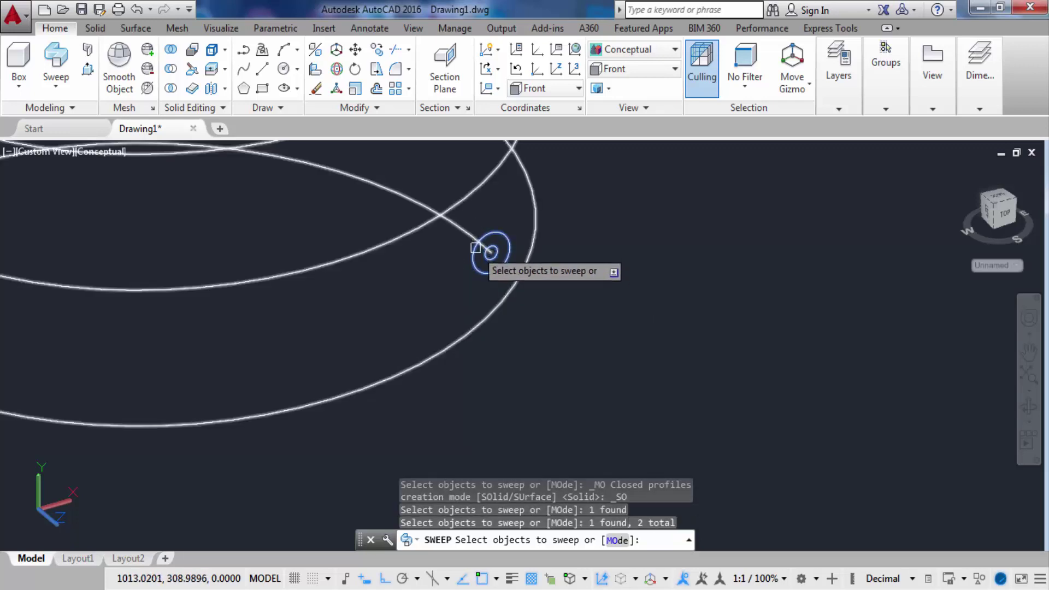
pyautogui.press('Return')
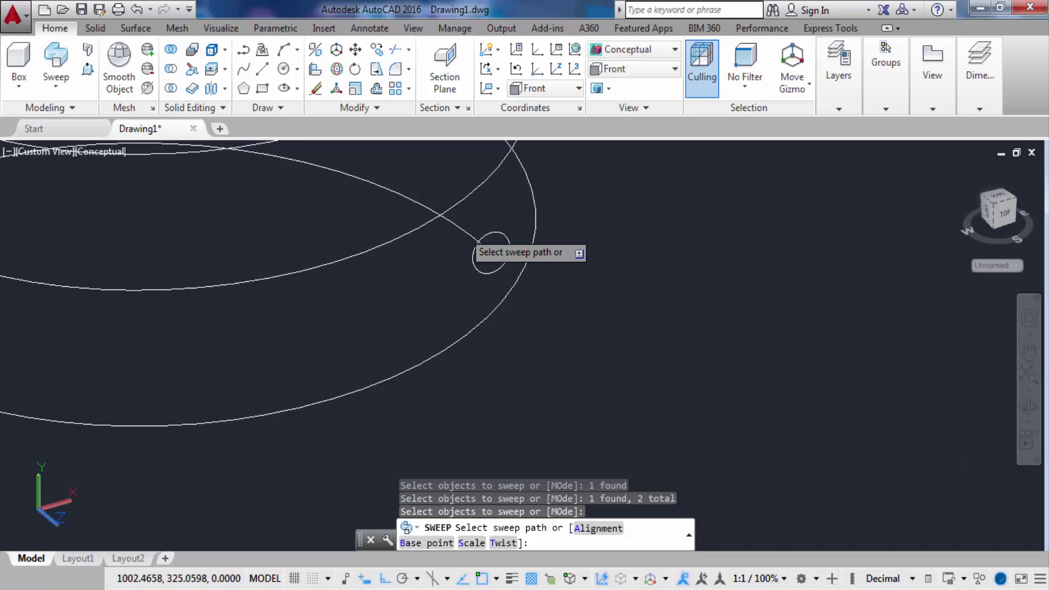
pyautogui.click(472, 241)
pyautogui.scroll(-3, 546, 393)
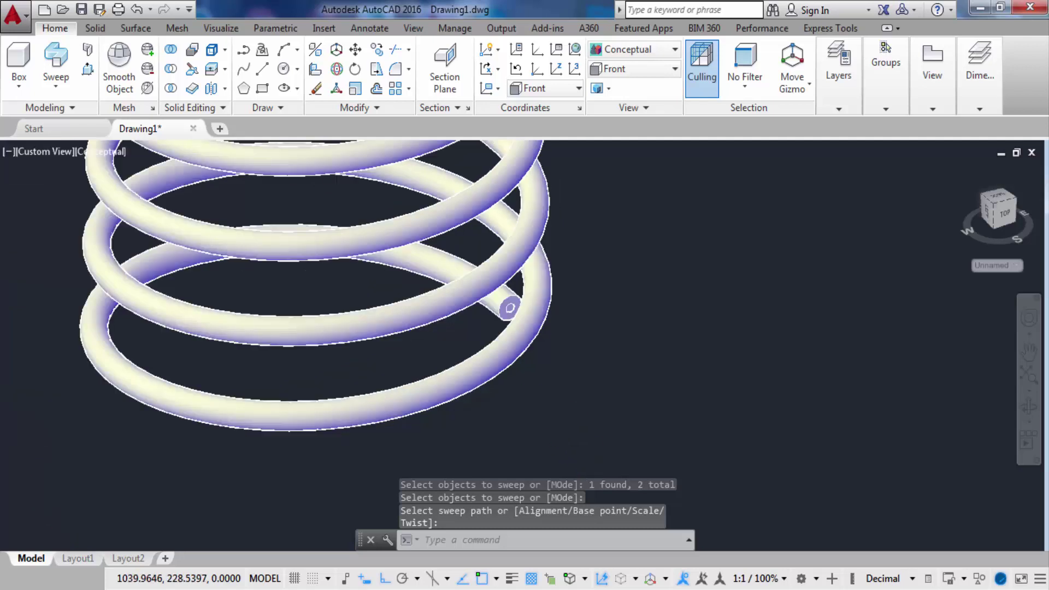
pyautogui.scroll(-3, 503, 304)
pyautogui.moveTo(538, 300)
pyautogui.mouseDown(button='middle')
pyautogui.moveTo(524, 248)
pyautogui.moveTo(542, 416)
pyautogui.moveTo(539, 304)
pyautogui.moveTo(571, 215)
pyautogui.moveTo(613, 274)
pyautogui.mouseUp(button='middle')
pyautogui.scroll(5, 606, 337)
pyautogui.scroll(3, 607, 337)
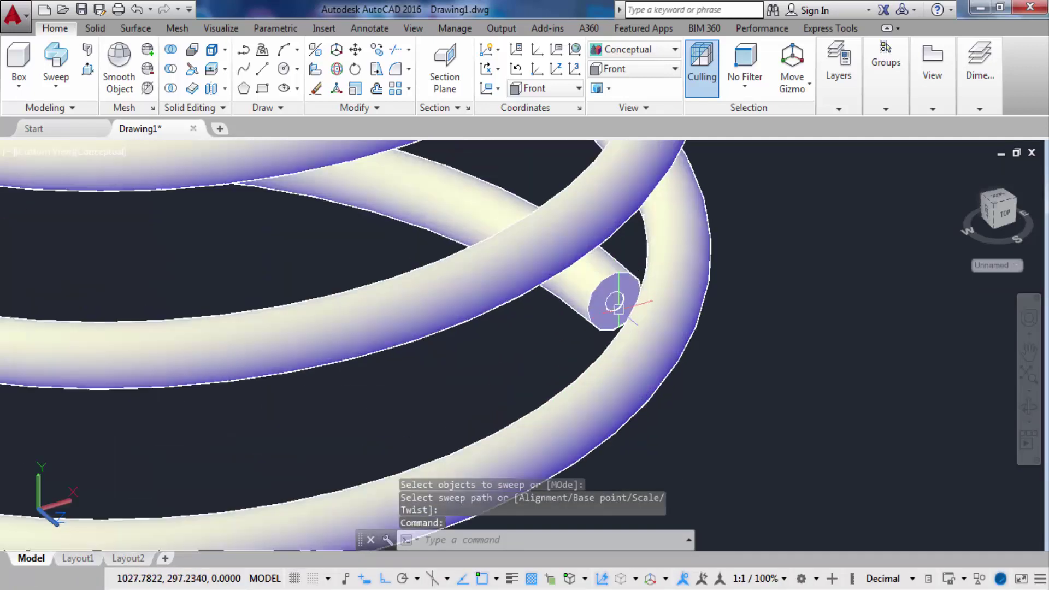
pyautogui.scroll(2, 612, 298)
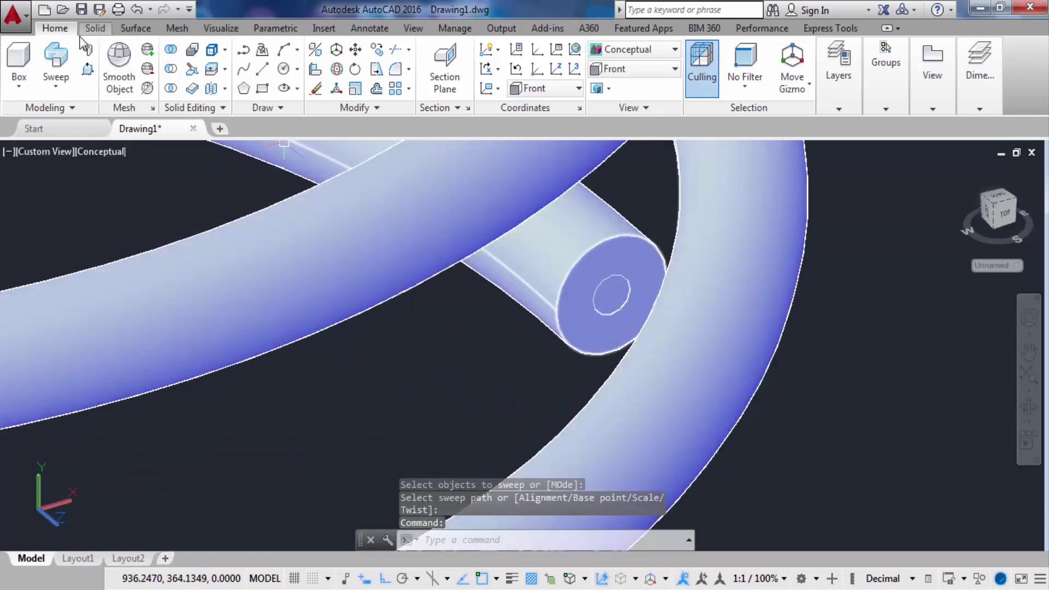
# Step: Subtract the inner swept tube from the outer swept tube to hollow out the coil spring
pyautogui.click(171, 69)
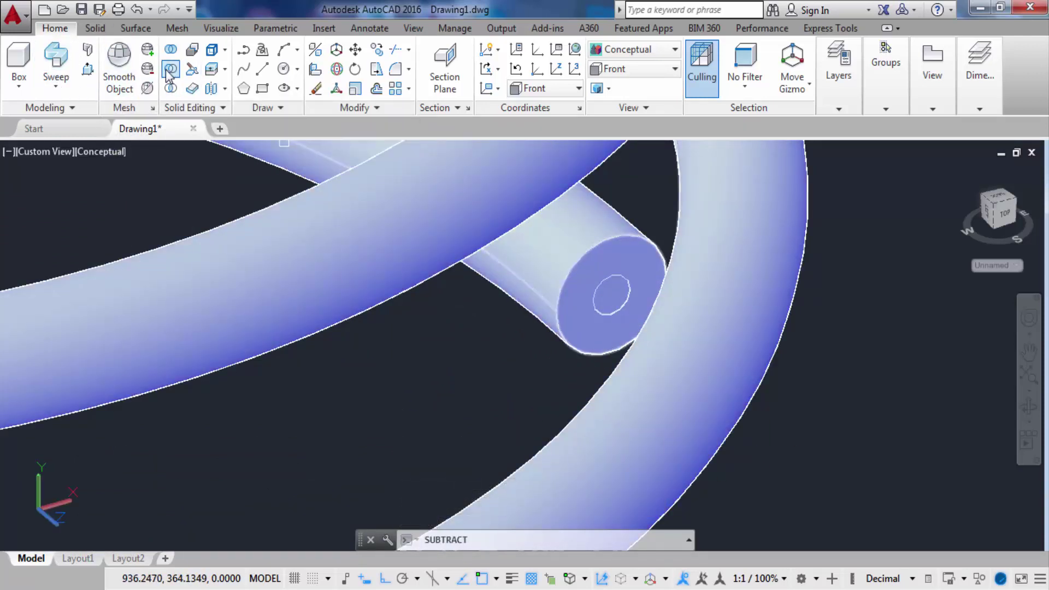
pyautogui.click(582, 258)
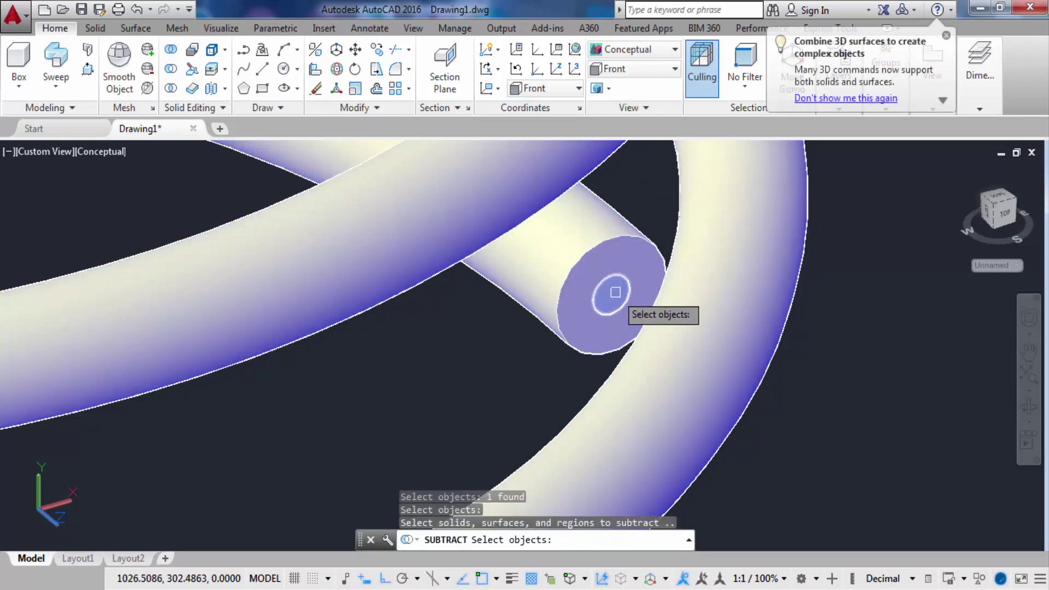
pyautogui.click(614, 292)
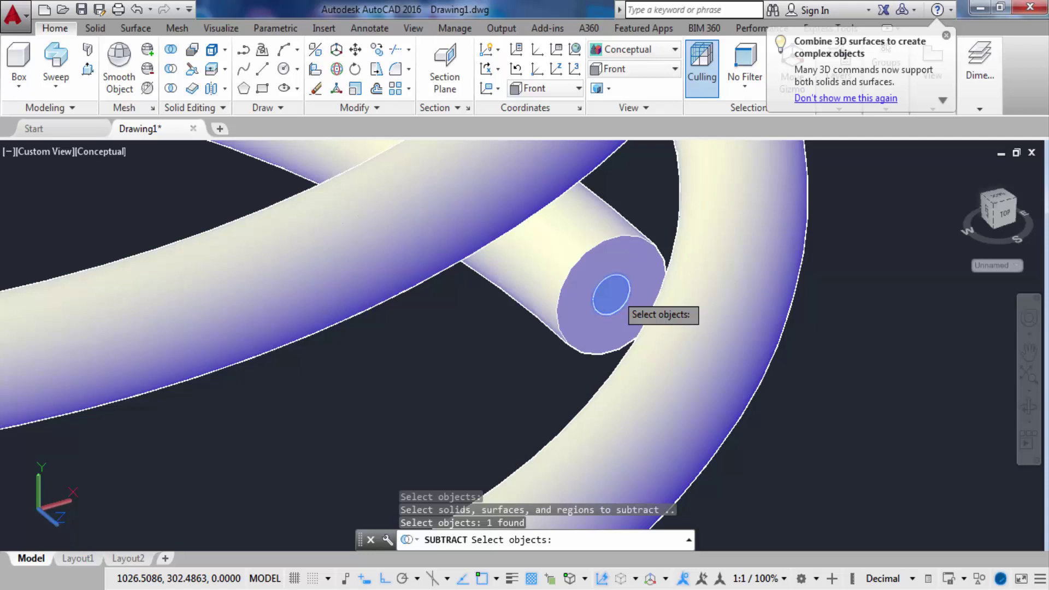
pyautogui.press('Return')
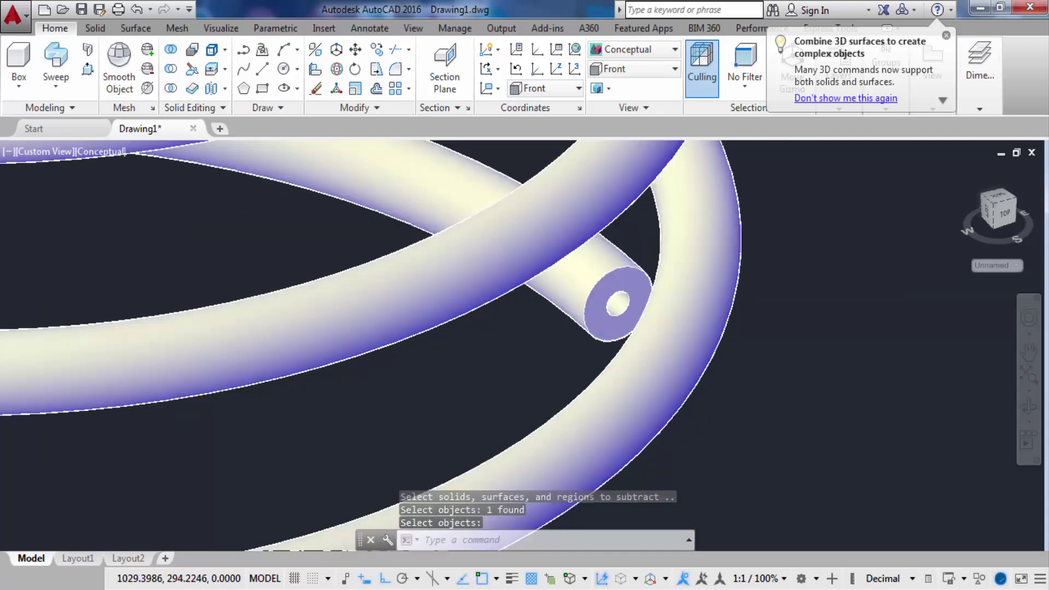
pyautogui.scroll(-3, 638, 306)
pyautogui.scroll(-2, 639, 305)
pyautogui.scroll(3, 639, 306)
pyautogui.press('Escape')
pyautogui.scroll(3, 639, 306)
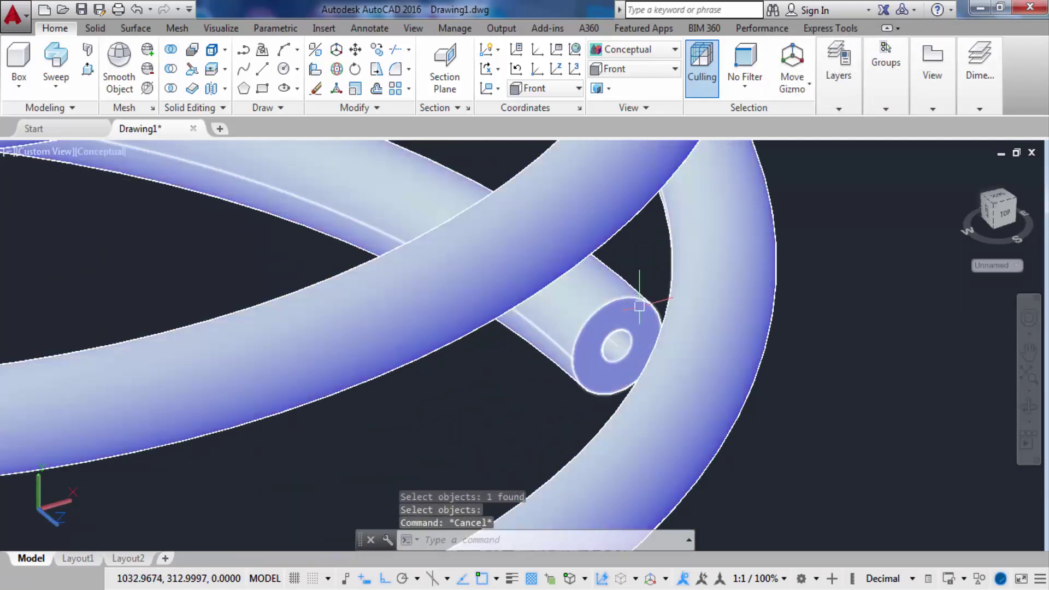
pyautogui.scroll(2, 617, 349)
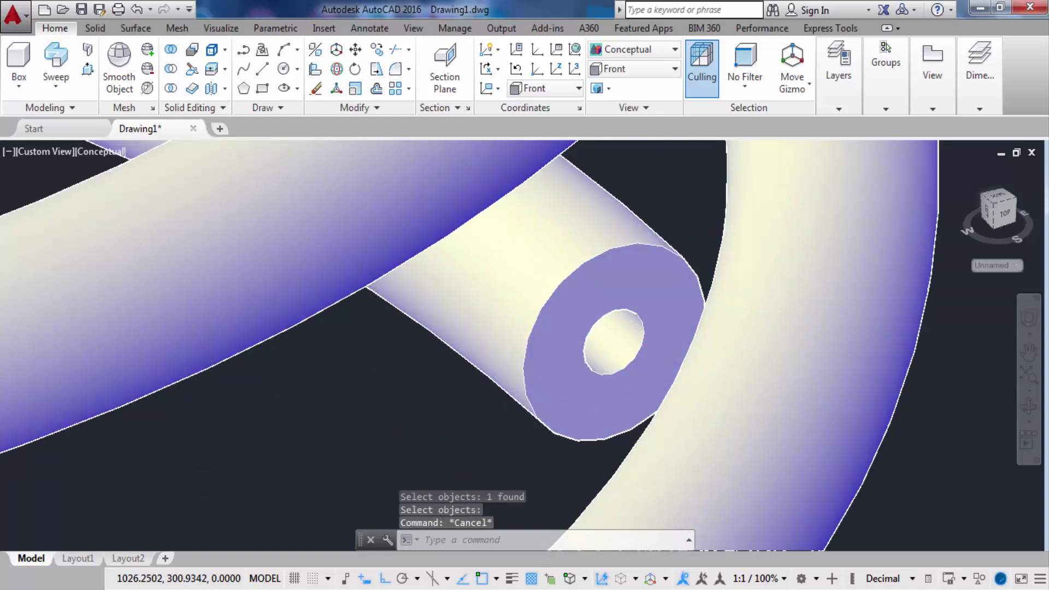
pyautogui.scroll(-1, 639, 174)
pyautogui.scroll(-2, 639, 171)
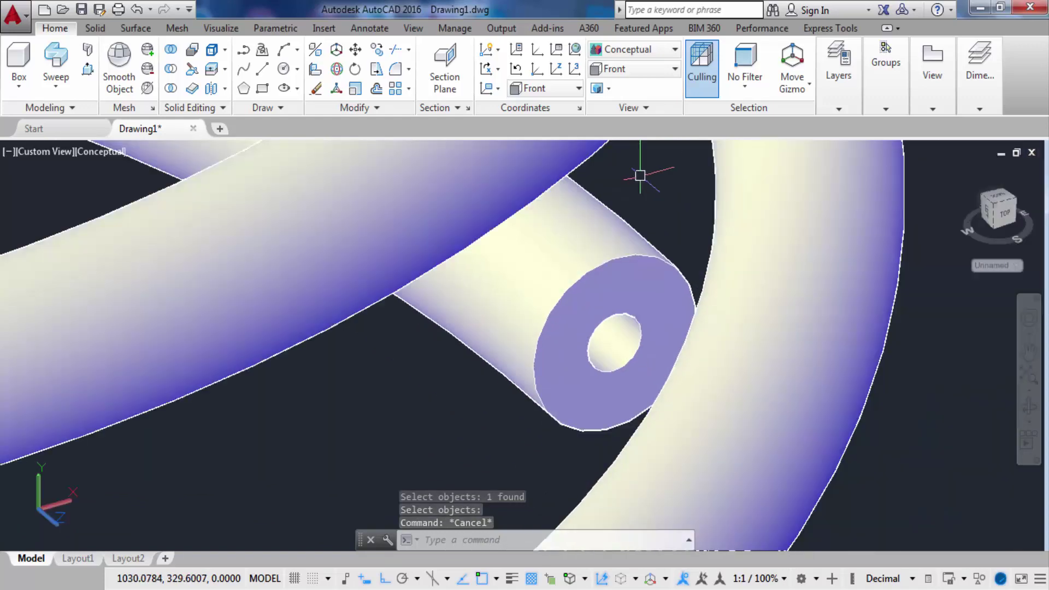
pyautogui.scroll(-3, 642, 191)
pyautogui.scroll(1, 644, 209)
pyautogui.moveTo(643, 209); pyautogui.dragTo(677, 205, button='middle')
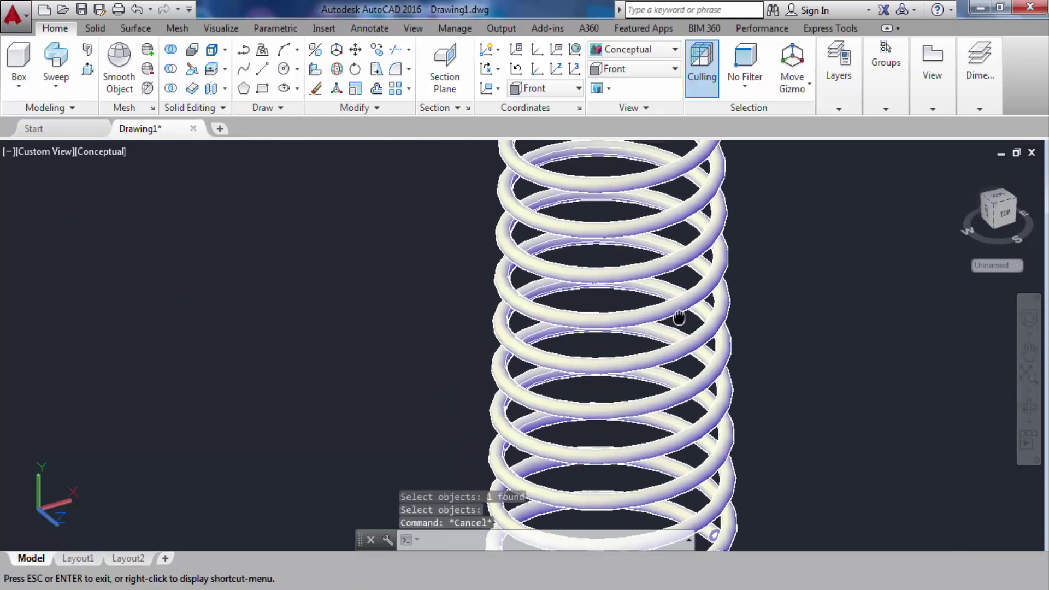
pyautogui.scroll(-4, 709, 210)
pyautogui.scroll(2, 716, 219)
pyautogui.scroll(5, 683, 415)
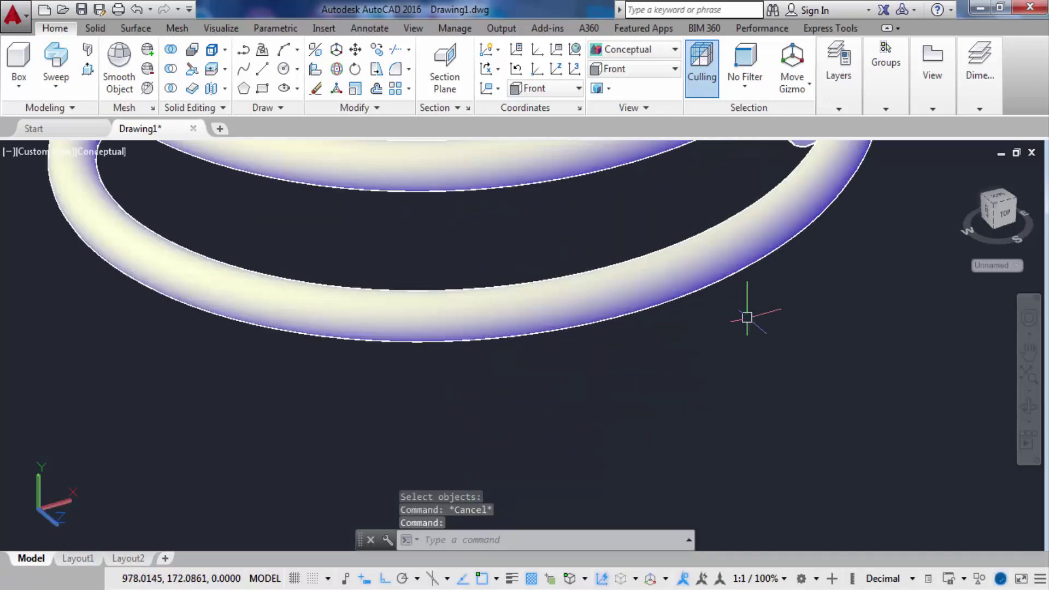
pyautogui.keyDown('shift'); pyautogui.moveTo(779, 251); pyautogui.dragTo(748, 265, button='middle'); pyautogui.keyUp('shift')
pyautogui.keyDown('shift'); pyautogui.moveTo(811, 205); pyautogui.dragTo(849, 236, button='middle'); pyautogui.keyUp('shift')
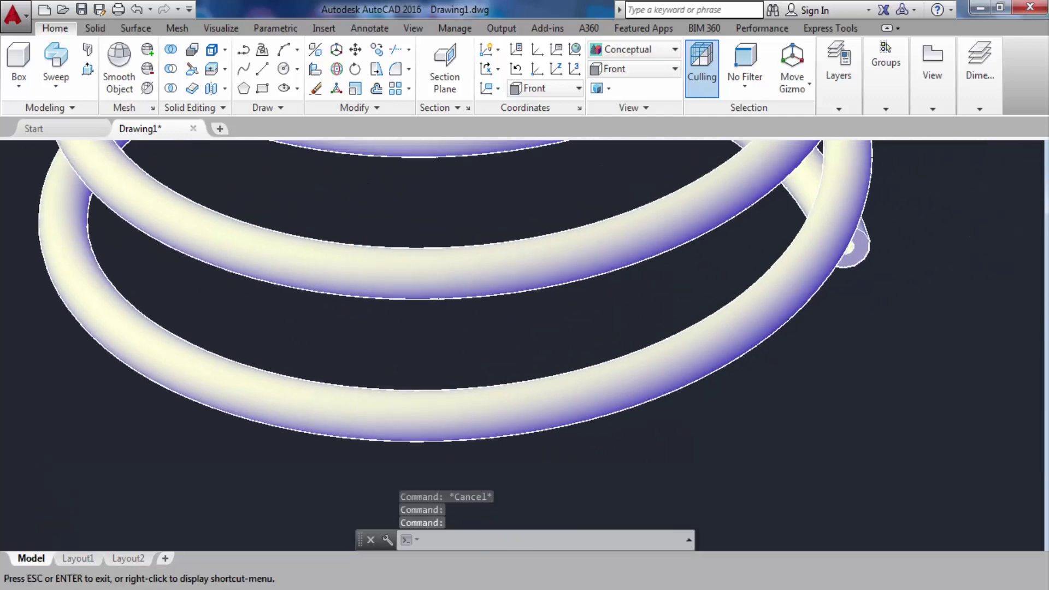
pyautogui.scroll(-3, 749, 312)
pyautogui.moveTo(749, 311)
pyautogui.keyDown('shift'); pyautogui.mouseDown(button='middle')
pyautogui.moveTo(718, 294)
pyautogui.moveTo(768, 257)
pyautogui.moveTo(749, 222)
pyautogui.moveTo(699, 251)
pyautogui.moveTo(698, 281)
pyautogui.mouseUp(button='middle'); pyautogui.keyUp('shift')
pyautogui.scroll(3, 731, 328)
pyautogui.scroll(6, 715, 344)
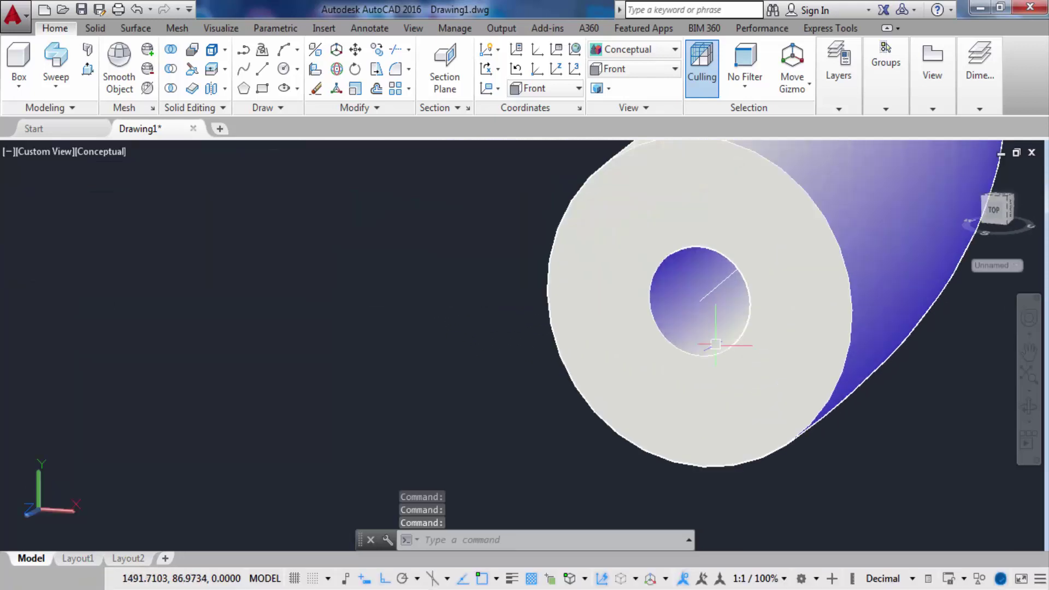
pyautogui.scroll(-5, 715, 298)
pyautogui.scroll(-3, 721, 388)
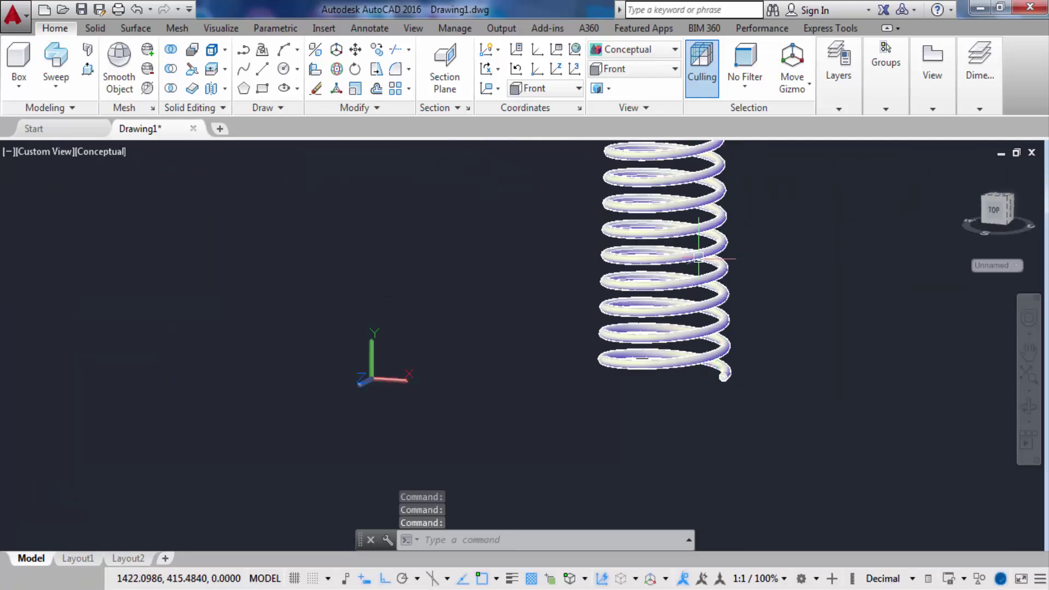
pyautogui.moveTo(721, 388)
pyautogui.keyDown('shift'); pyautogui.mouseDown(button='middle')
pyautogui.moveTo(680, 238)
pyautogui.moveTo(459, 260)
pyautogui.moveTo(440, 246)
pyautogui.moveTo(502, 257)
pyautogui.mouseUp(button='middle'); pyautogui.keyUp('shift')
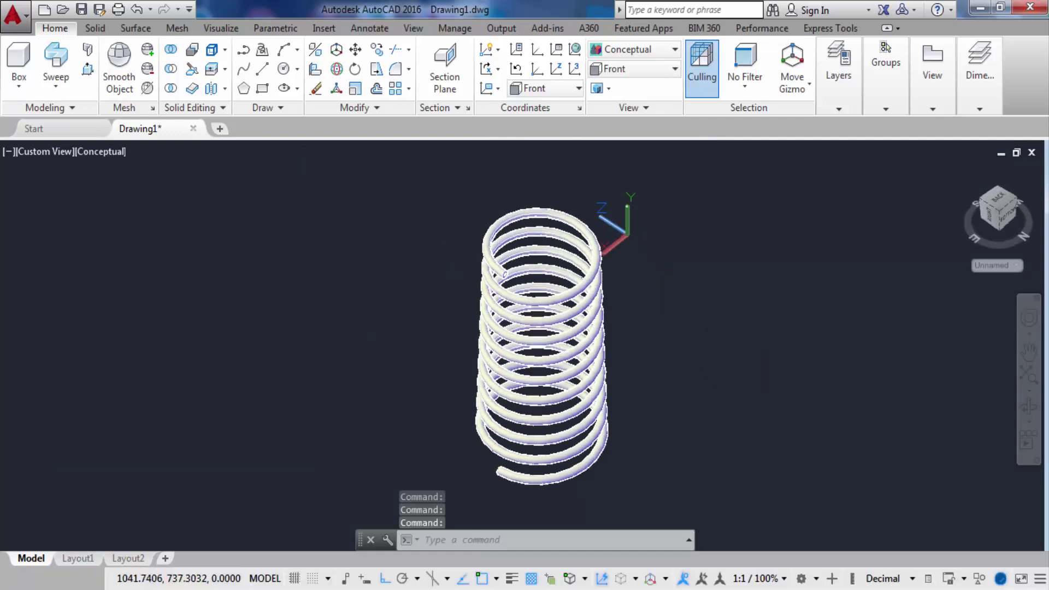
pyautogui.scroll(5, 502, 260)
pyautogui.scroll(2, 504, 263)
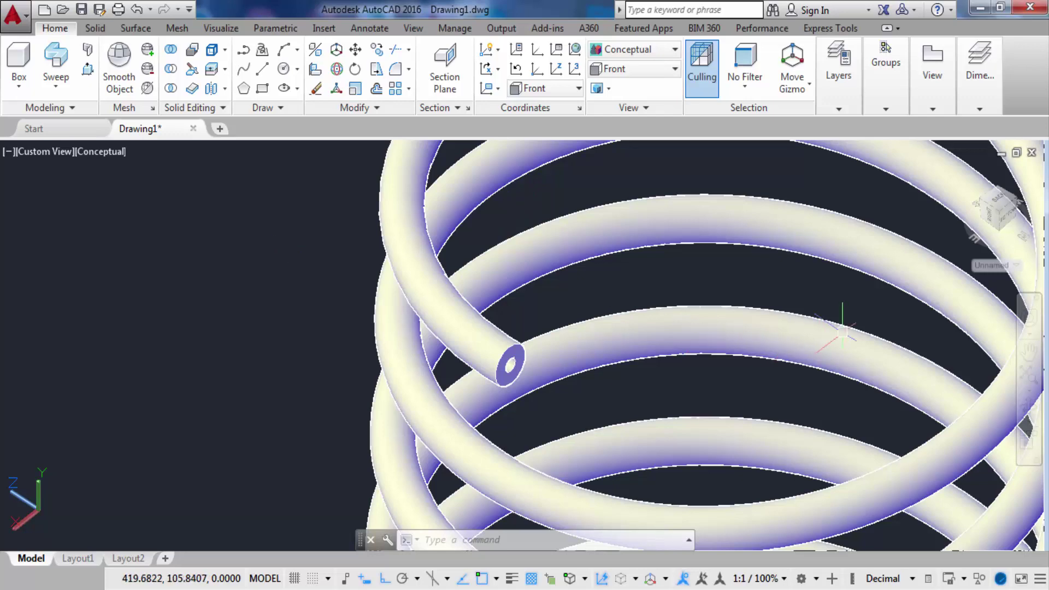
pyautogui.scroll(-2, 841, 330)
pyautogui.scroll(-3, 637, 325)
pyautogui.scroll(-2, 510, 346)
pyautogui.scroll(-1, 580, 197)
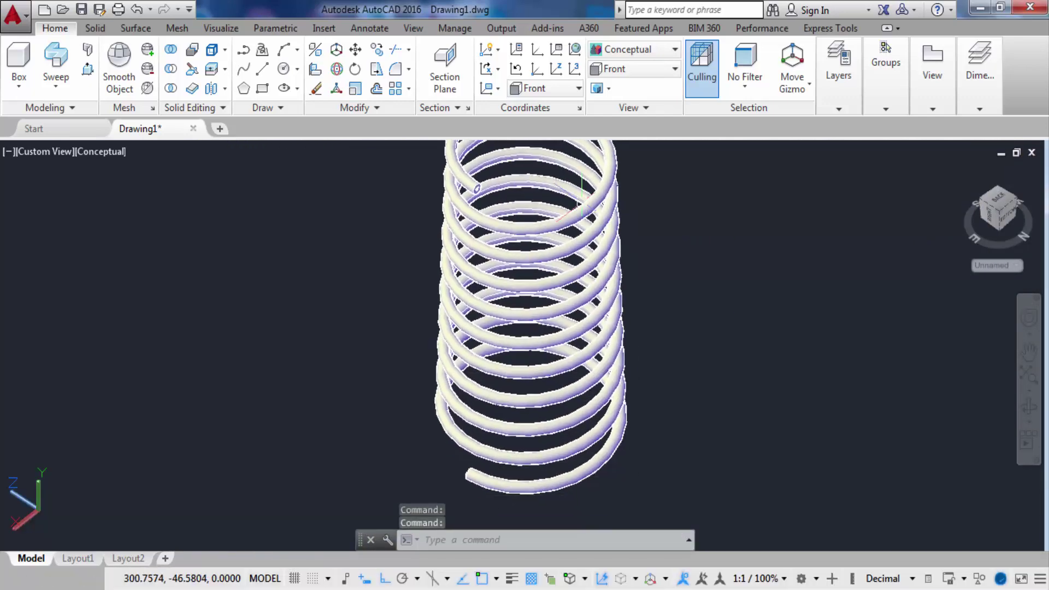
pyautogui.keyDown('shift'); pyautogui.moveTo(581, 202); pyautogui.dragTo(568, 339, button='middle'); pyautogui.keyUp('shift')
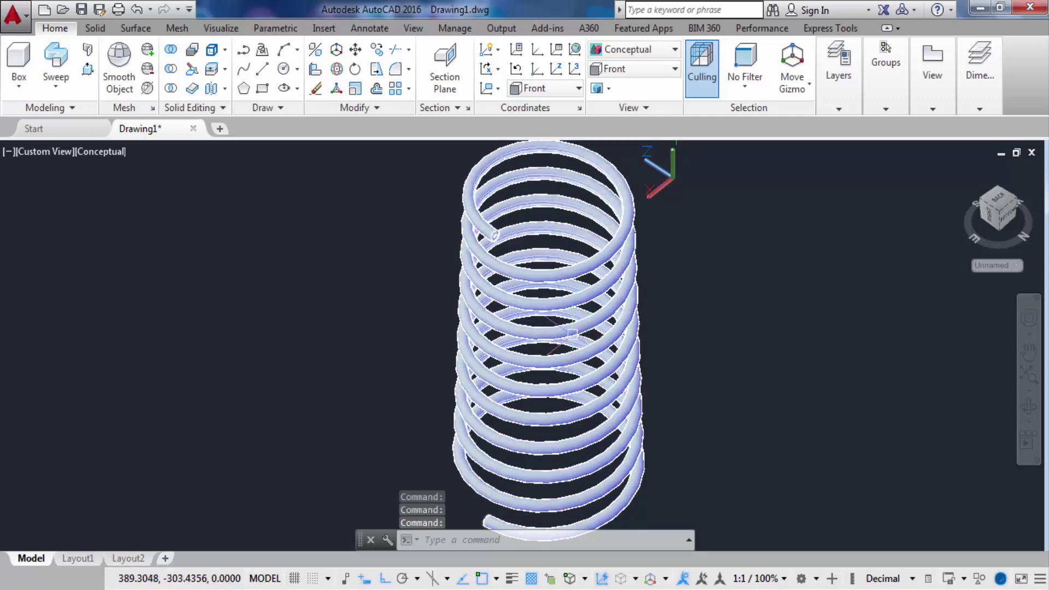
pyautogui.keyDown('shift'); pyautogui.moveTo(583, 385); pyautogui.dragTo(627, 355, button='middle'); pyautogui.keyUp('shift')
pyautogui.scroll(-2, 632, 349)
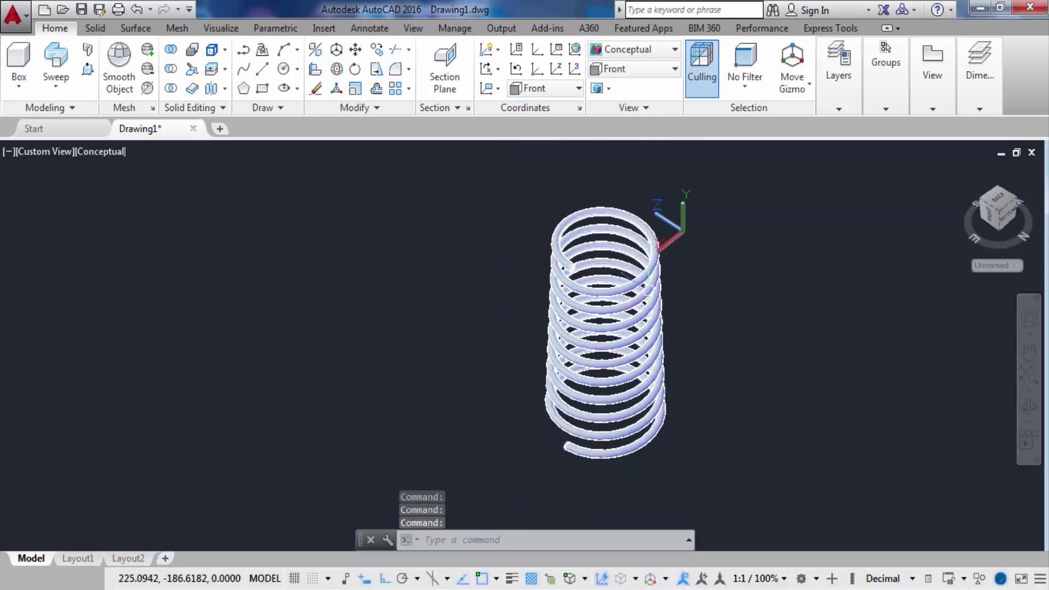
pyautogui.scroll(3, 530, 320)
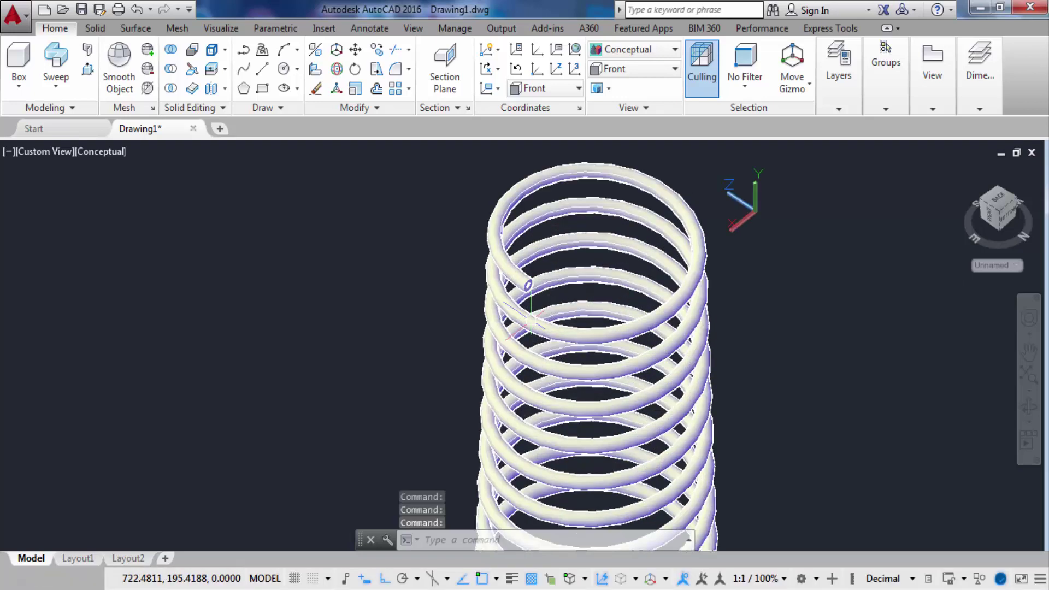
pyautogui.scroll(2, 590, 315)
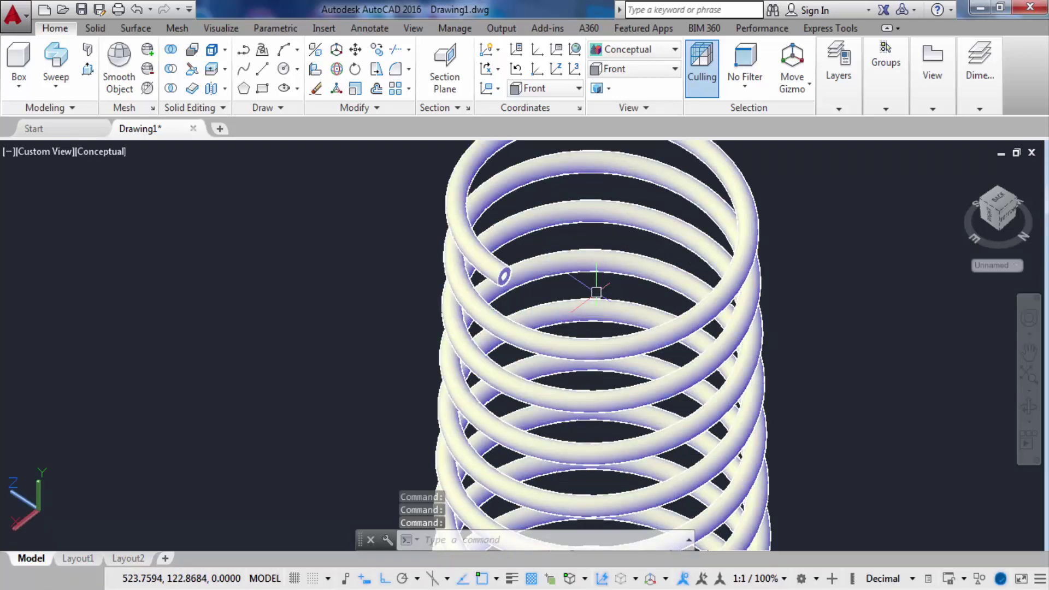
pyautogui.moveTo(596, 292); pyautogui.dragTo(540, 267, button='middle')
pyautogui.scroll(-2, 363, 281)
pyautogui.scroll(-2, 367, 277)
pyautogui.scroll(-1, 419, 286)
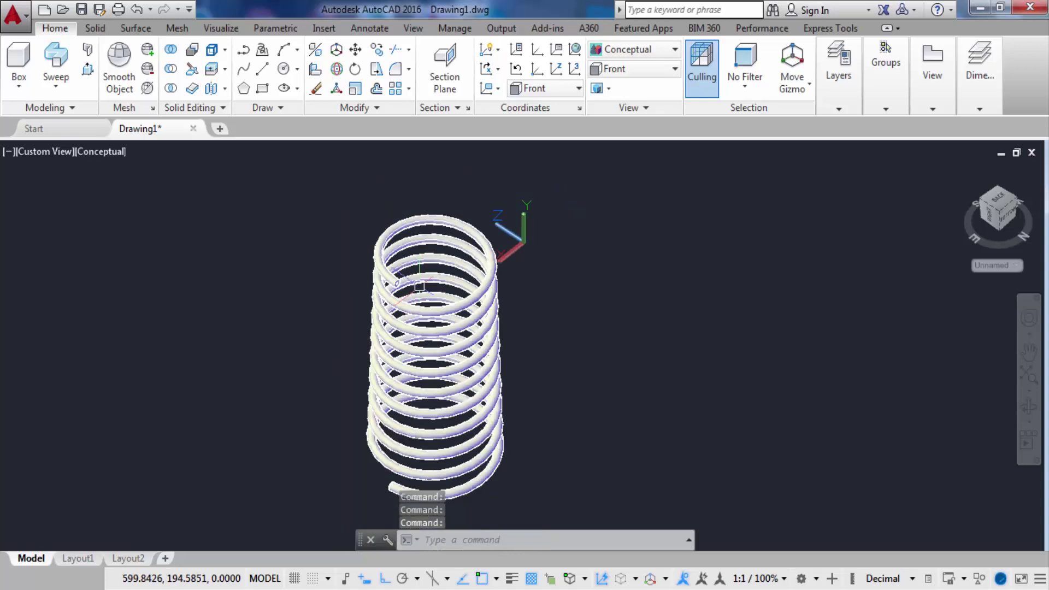
pyautogui.scroll(5, 408, 256)
pyautogui.moveTo(432, 255); pyautogui.dragTo(531, 286, button='middle')
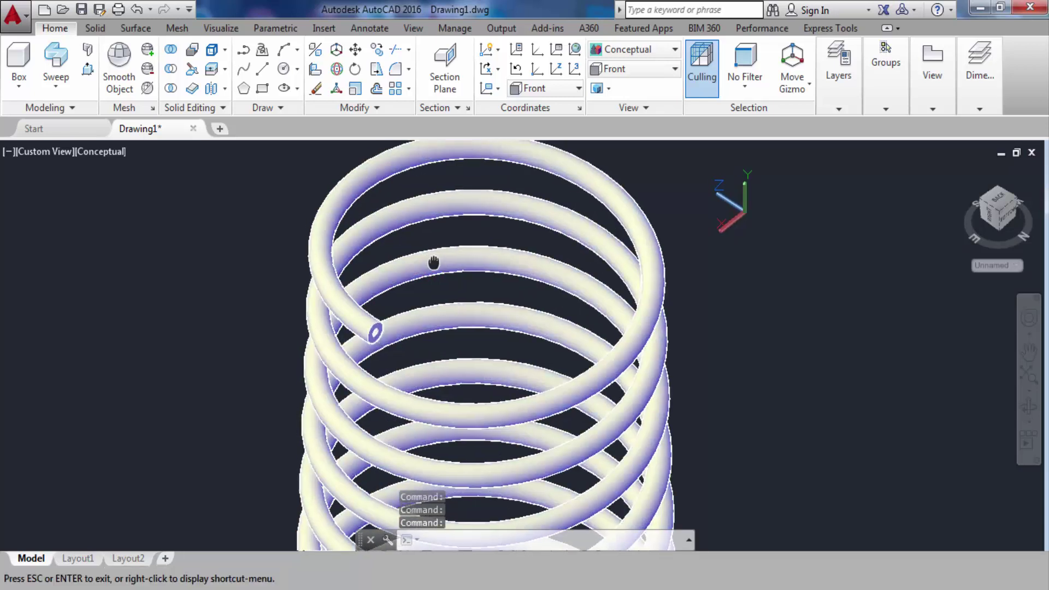